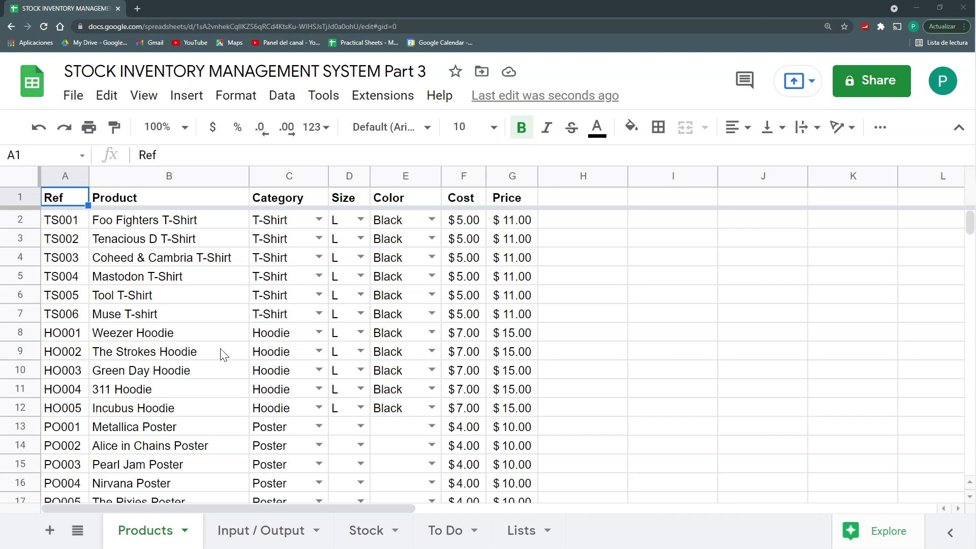
# Step: Switch from Products to the Input / Output sheet listing stock movements, prices and dates
pyautogui.scroll(-3, 220, 350)
pyautogui.scroll(3, 229, 349)
pyautogui.hotkey('ctrl', 'shift', 'pagedown')
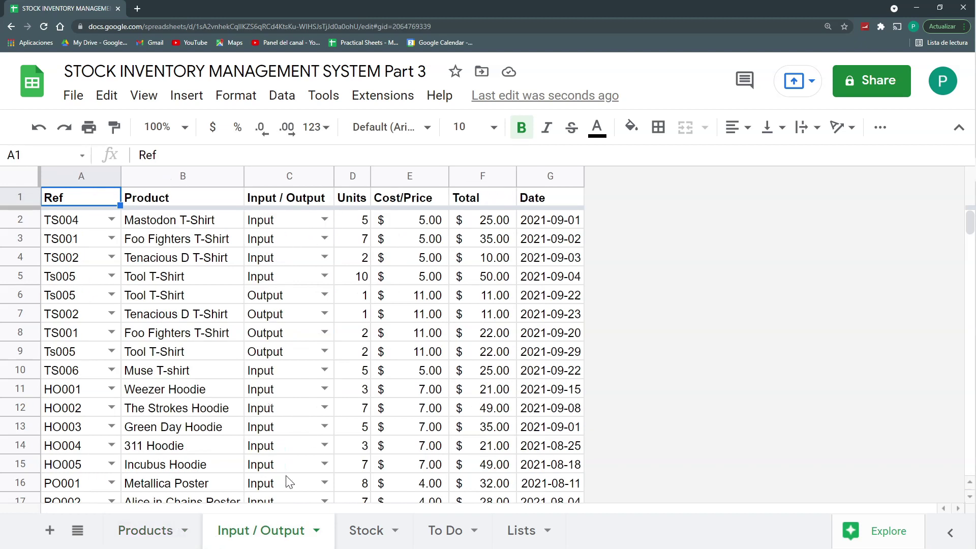
# Step: Look through the Stock, Lists, Products and Input / Output sheets, ending on Products
pyautogui.click(369, 532)
pyautogui.click(523, 532)
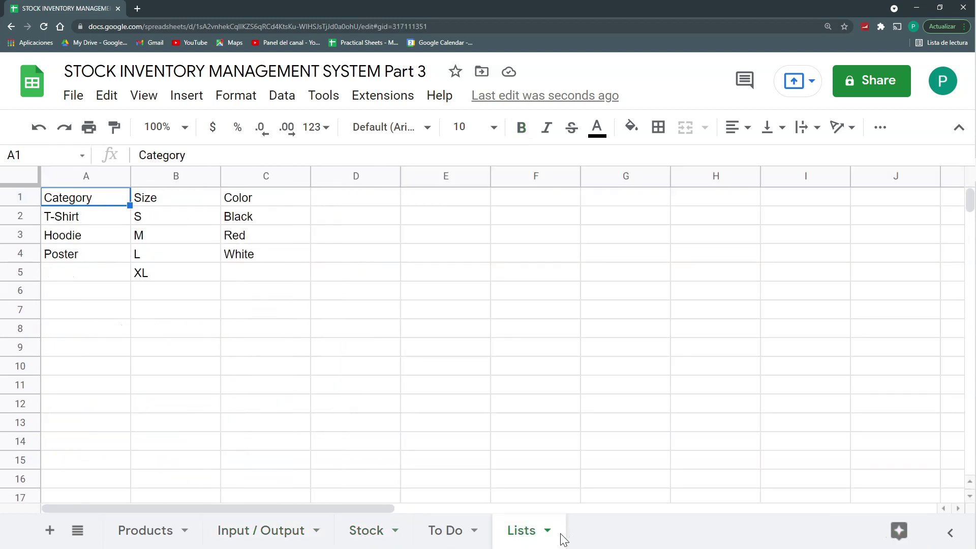
pyautogui.click(164, 533)
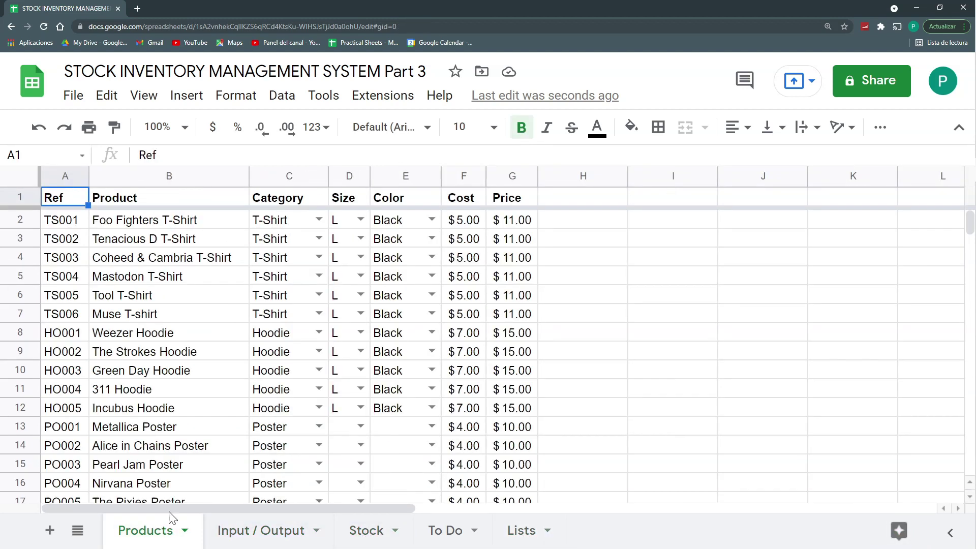
pyautogui.click(262, 539)
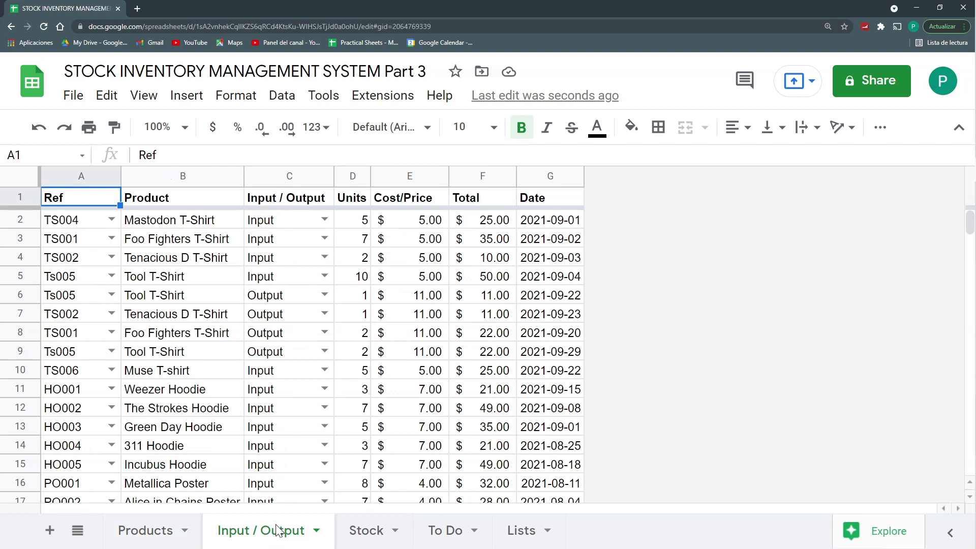
pyautogui.click(367, 532)
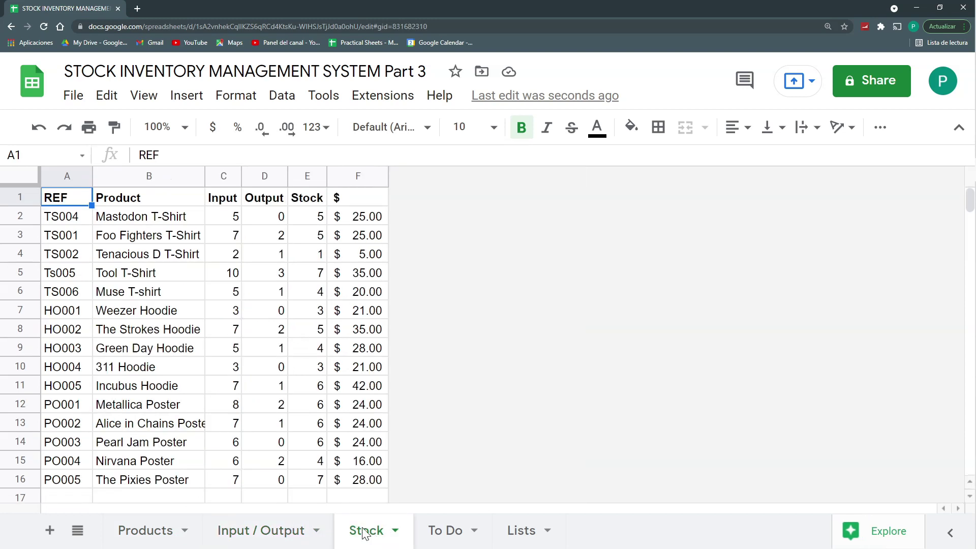
pyautogui.click(163, 532)
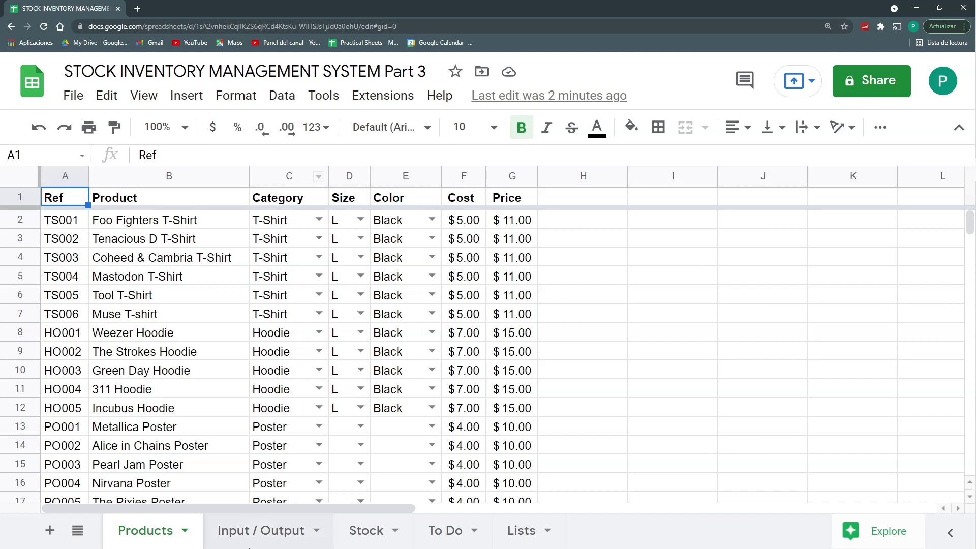
# Step: Review the Input / Output transactions and the Stock totals, returning to Input / Output
pyautogui.click(252, 534)
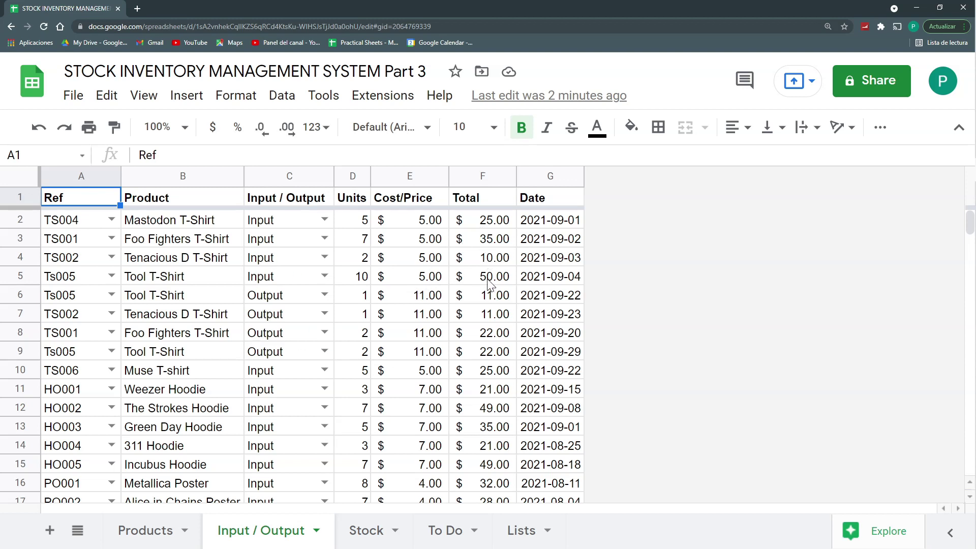
pyautogui.scroll(-5, 491, 295)
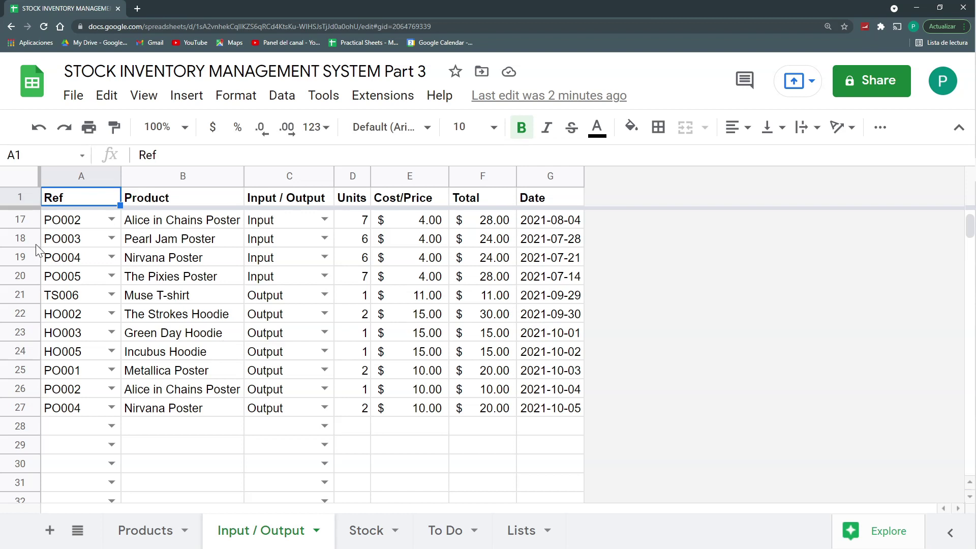
pyautogui.scroll(5, 278, 293)
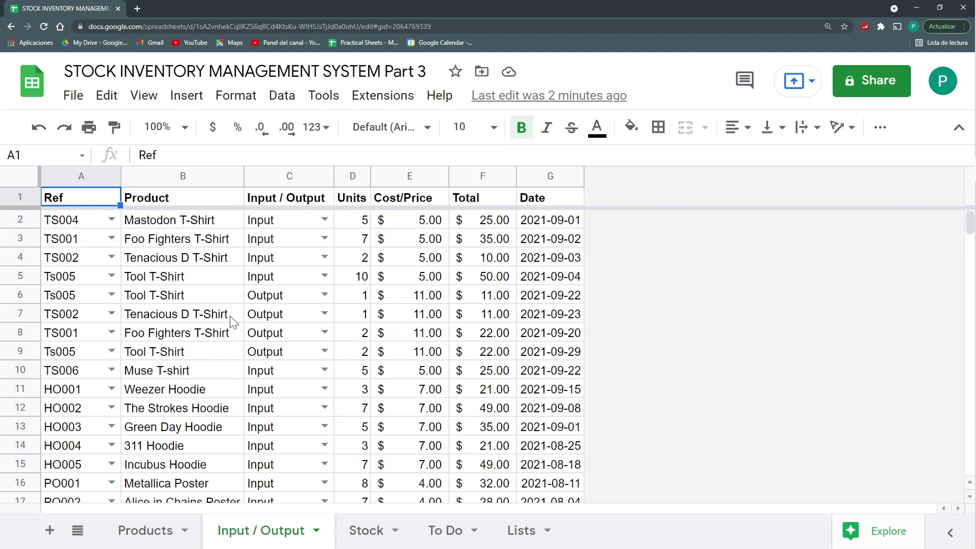
pyautogui.click(375, 529)
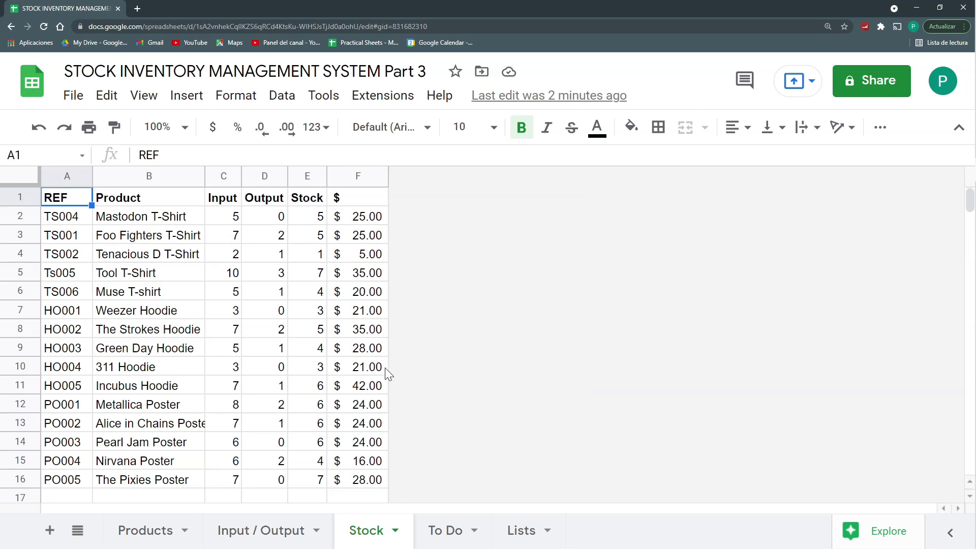
pyautogui.click(244, 537)
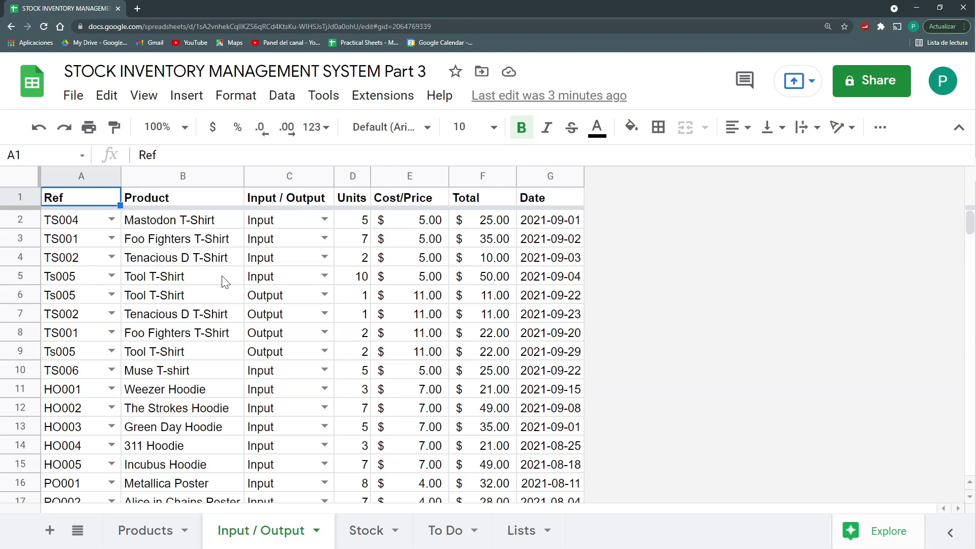
# Step: On Input / Output, select row 2 and check the Ref code dropdown in empty row 28
pyautogui.click(146, 532)
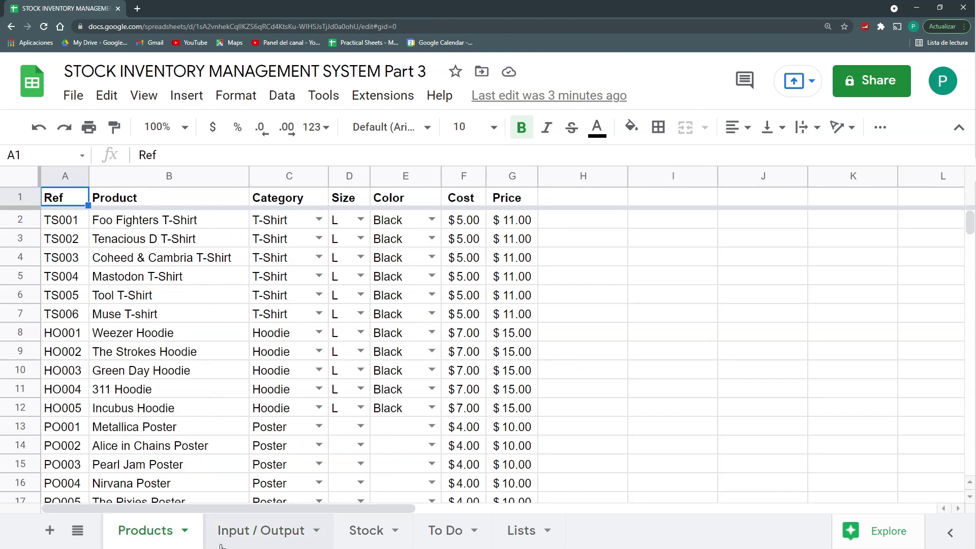
pyautogui.click(267, 526)
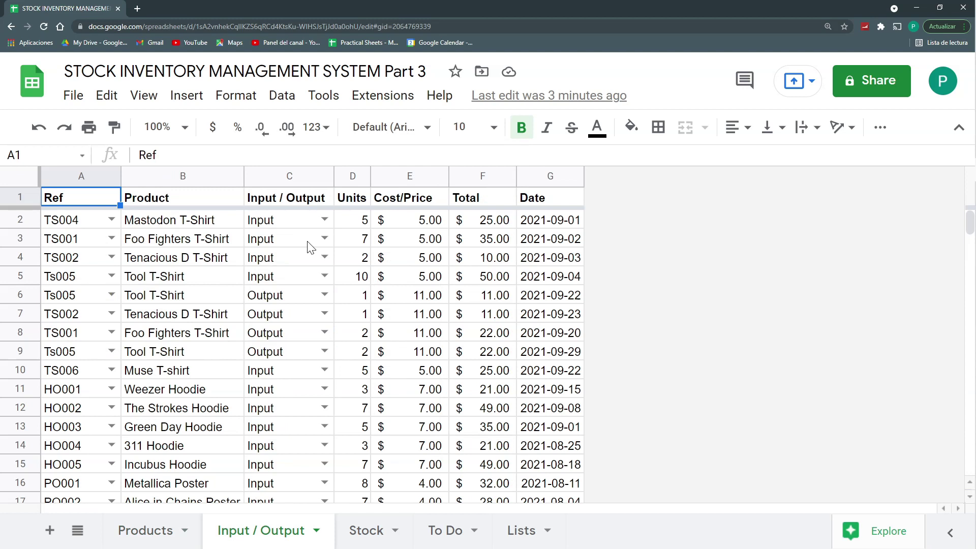
pyautogui.click(71, 224)
pyautogui.hotkey('shift', 'space')
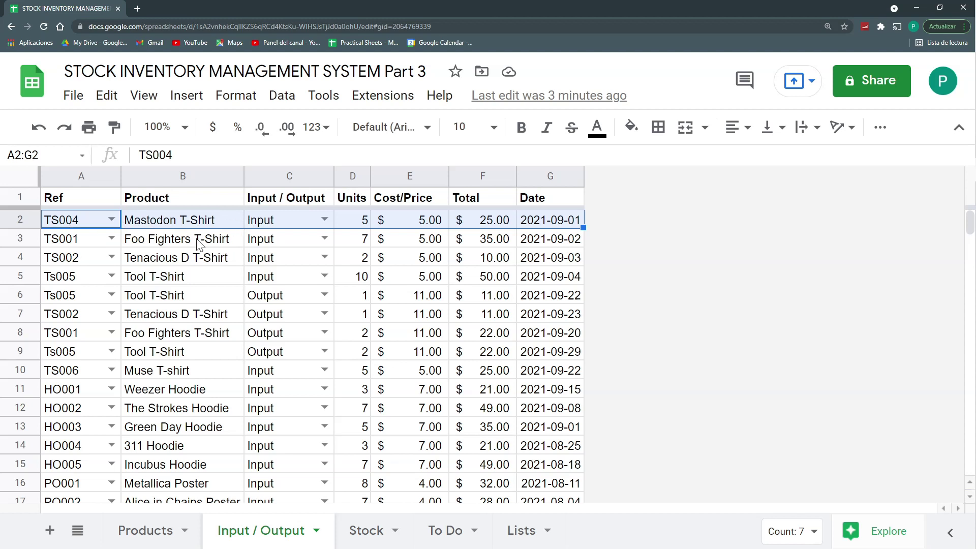
pyautogui.scroll(-3, 191, 274)
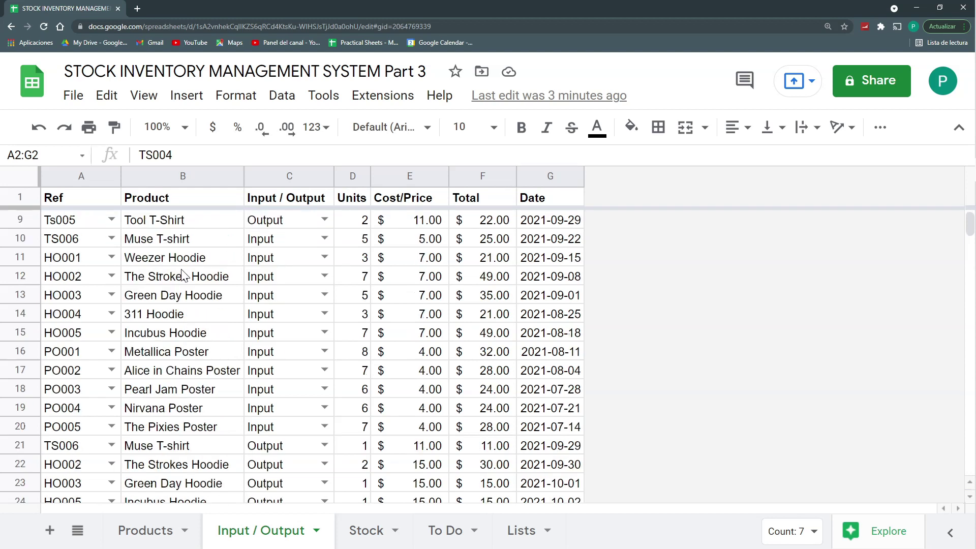
pyautogui.scroll(-2, 183, 276)
pyautogui.click(81, 388)
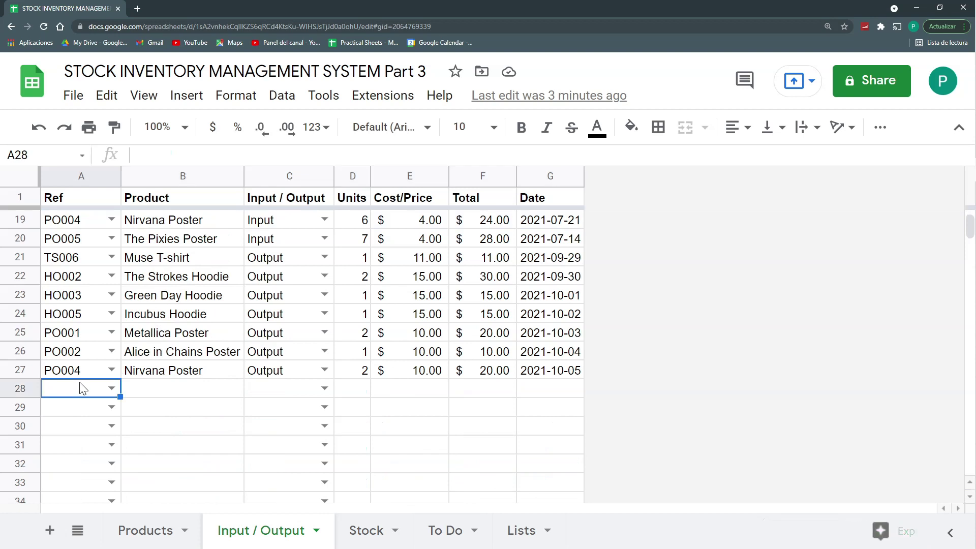
pyautogui.click(111, 388)
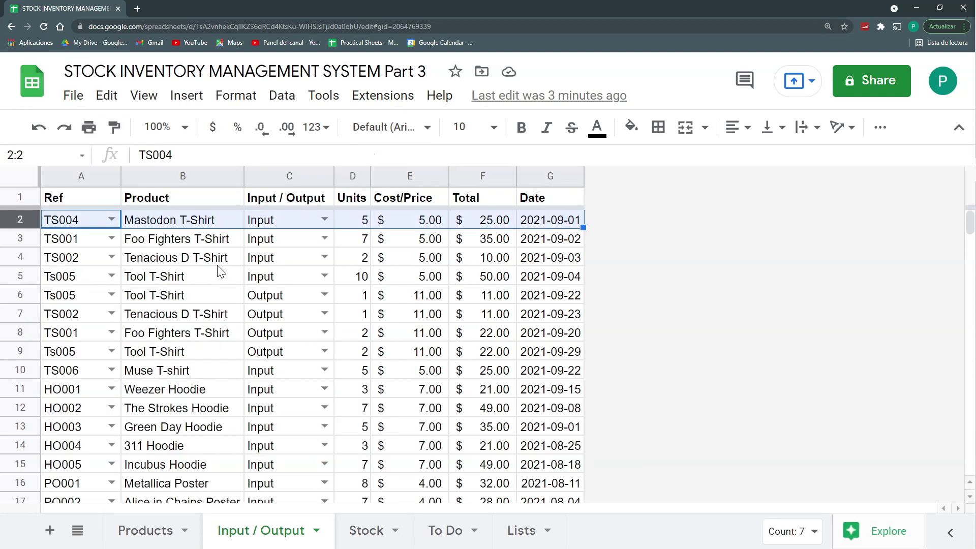
# Step: Insert a blank row above the first transaction in row 2, then delete it
pyautogui.rightClick(17, 217)
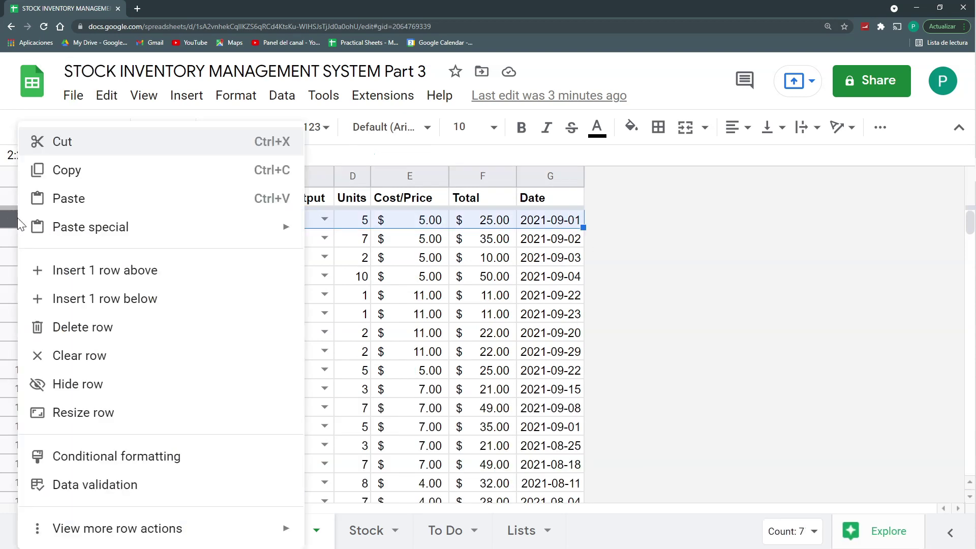
pyautogui.click(66, 270)
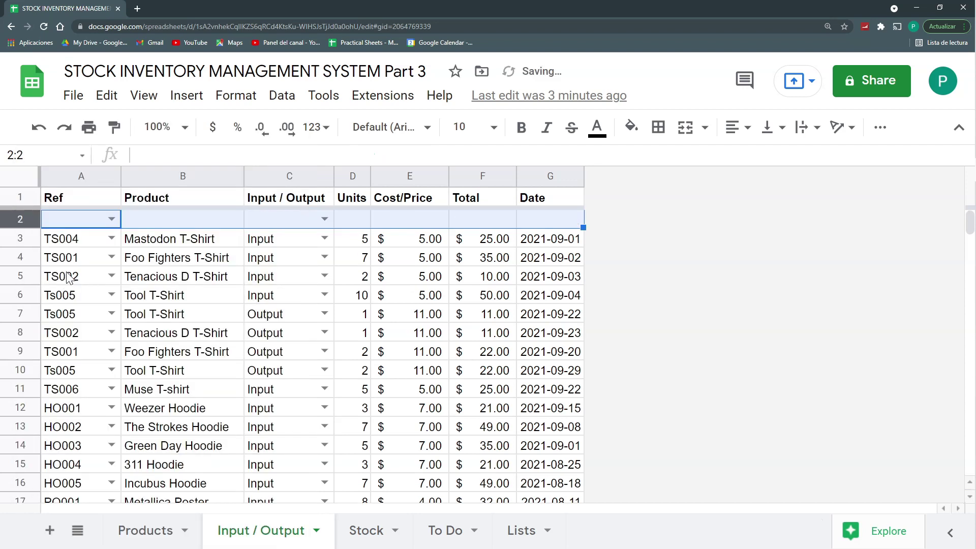
pyautogui.click(22, 237)
pyautogui.click(21, 198)
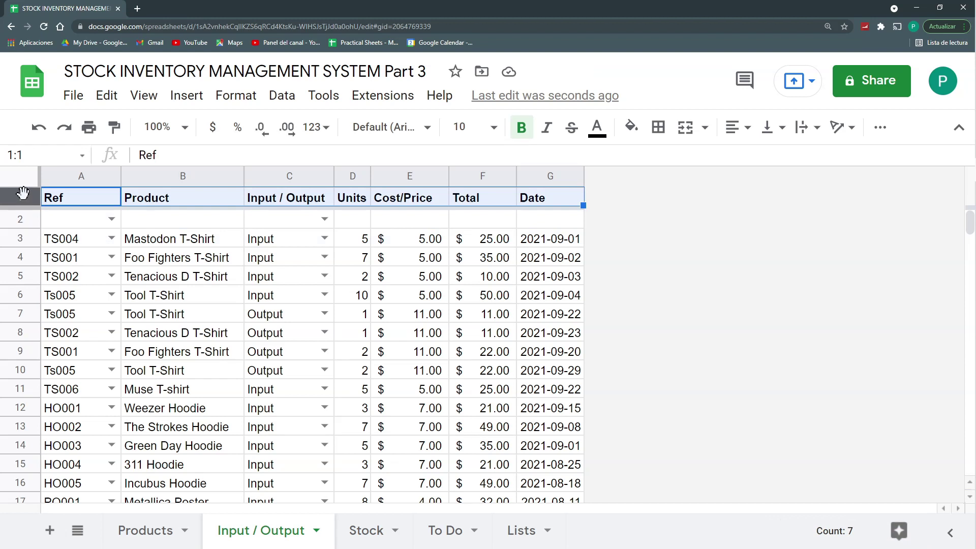
pyautogui.click(21, 218)
pyautogui.hotkey('ctrl', 'alt', '-')
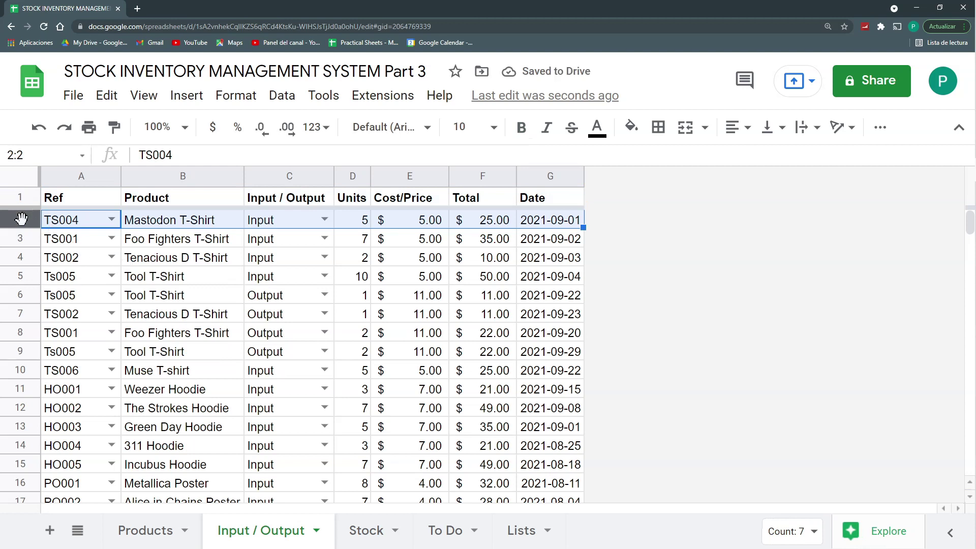
# Step: Insert the blank row 2 again, inspect its empty cells A2–G2, and remove it
pyautogui.rightClick(21, 219)
pyautogui.click(76, 271)
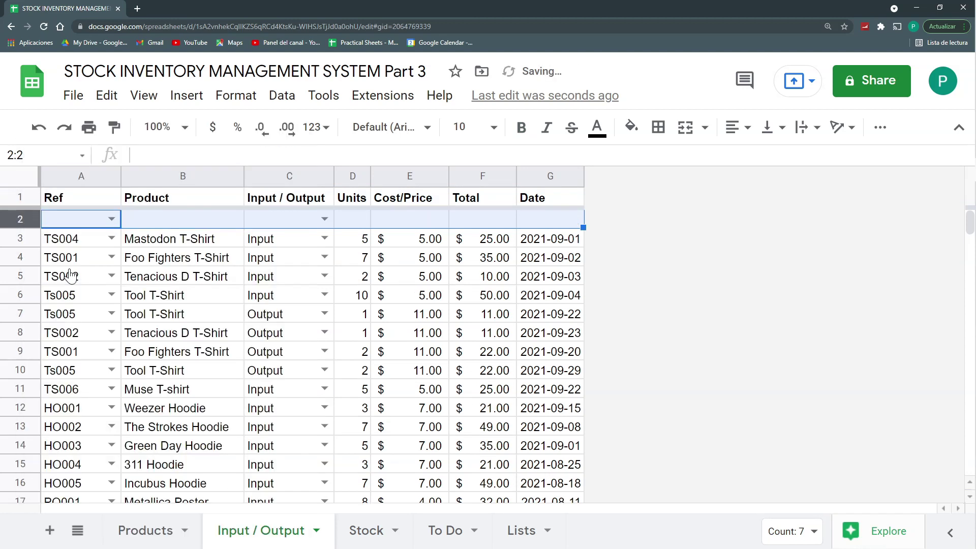
pyautogui.click(87, 220)
pyautogui.click(271, 223)
pyautogui.click(188, 229)
pyautogui.click(351, 219)
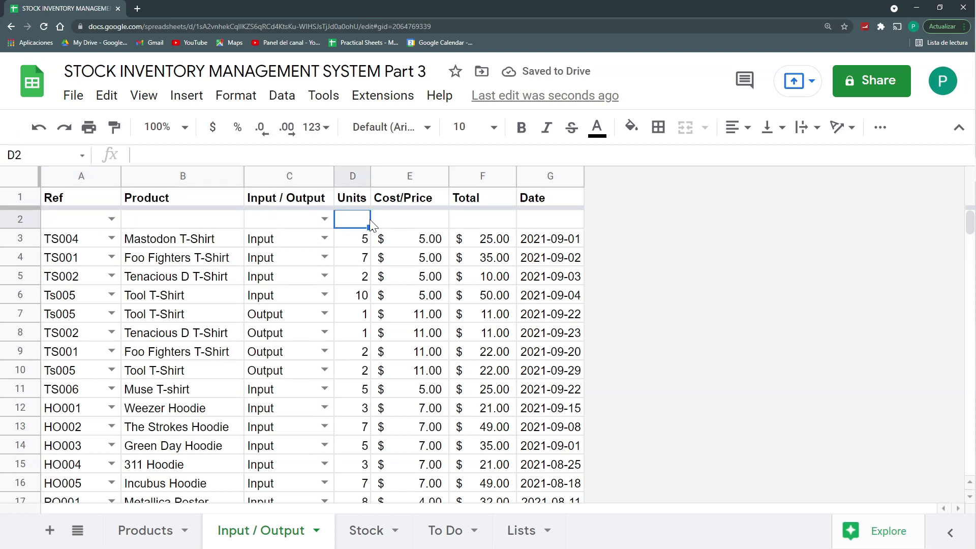
pyautogui.click(391, 220)
pyautogui.click(475, 223)
pyautogui.click(530, 221)
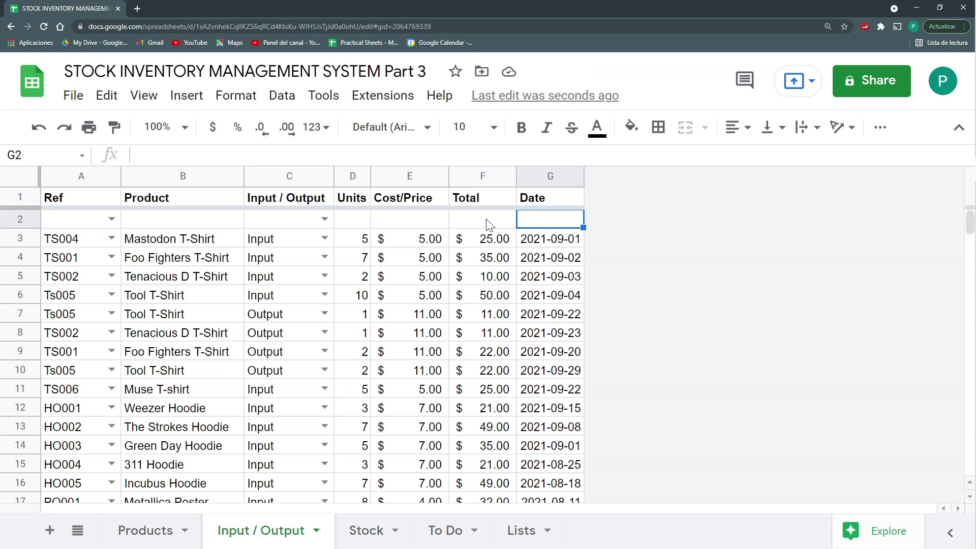
pyautogui.click(14, 222)
pyautogui.hotkey('ctrl', 'alt', '-')
# Step: Insert a blank row below the header and inspect its empty cells A2–G2
pyautogui.click(19, 198)
pyautogui.rightClick(19, 198)
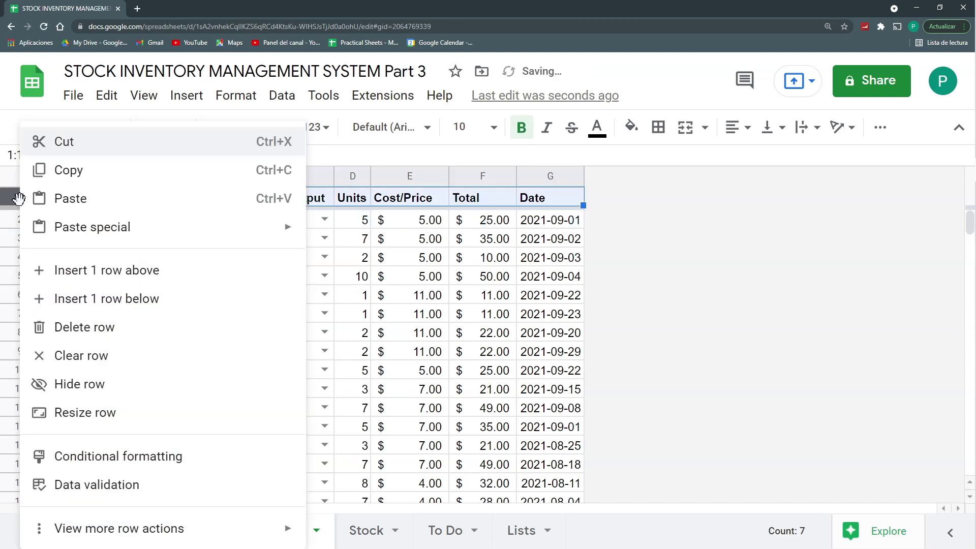
pyautogui.click(77, 298)
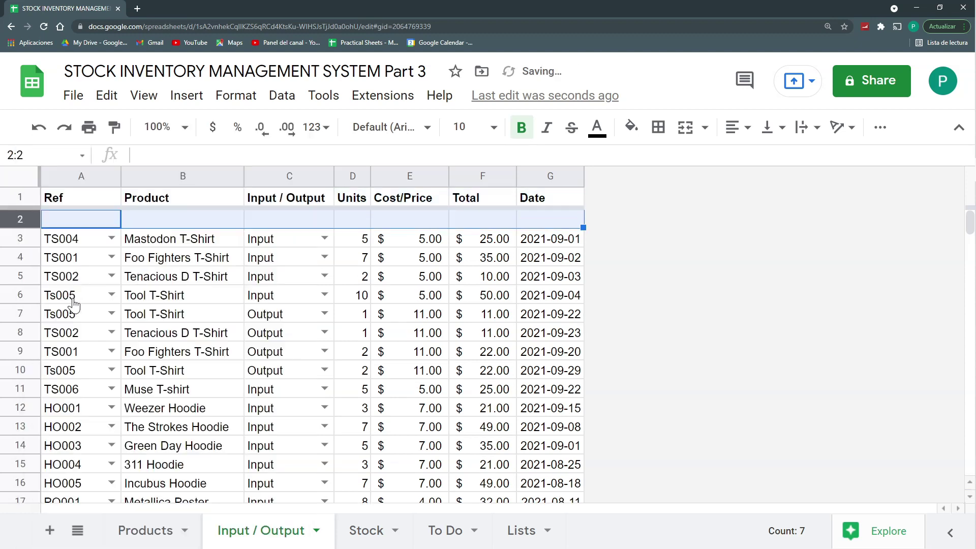
pyautogui.click(426, 223)
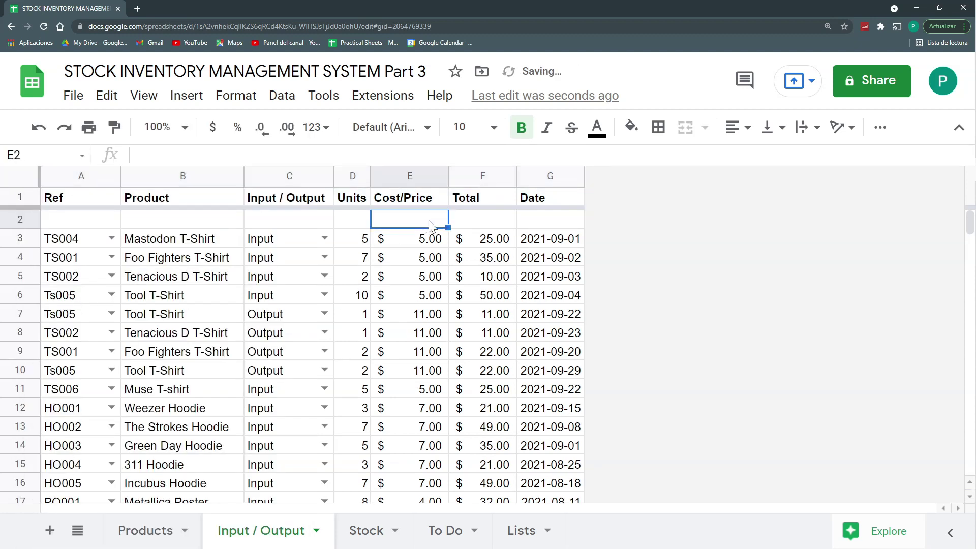
pyautogui.click(534, 226)
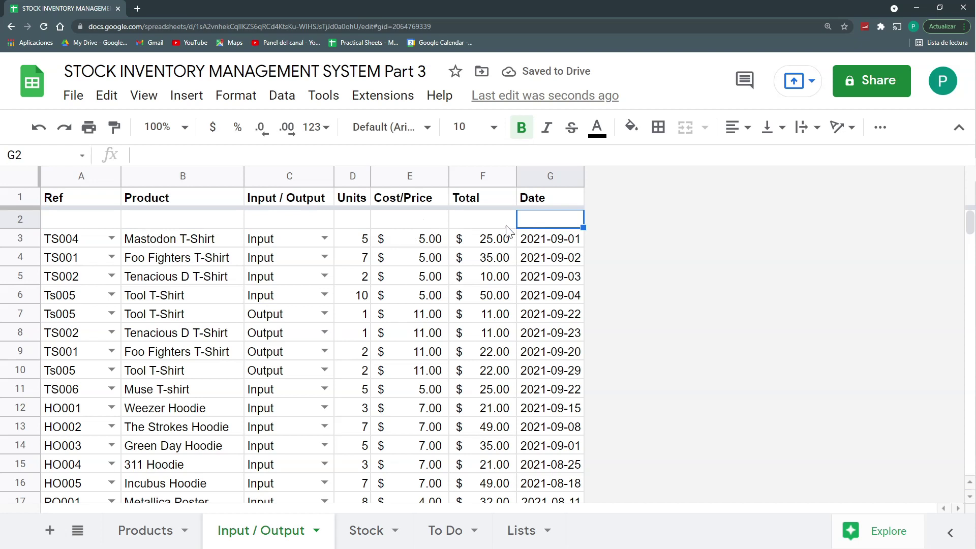
pyautogui.click(302, 227)
pyautogui.click(101, 226)
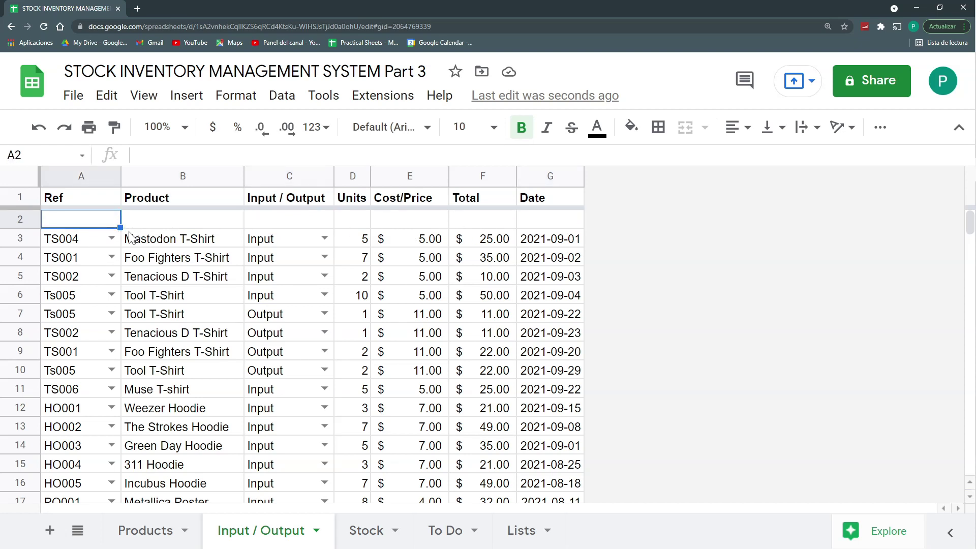
# Step: Select the TS004 row and insert another empty row above the first entry
pyautogui.click(84, 238)
pyautogui.hotkey('shift', 'Right')
pyautogui.hotkey('shift', 'Right')
pyautogui.hotkey('shift', 'Right')
pyautogui.hotkey('shift', 'Right')
pyautogui.hotkey('shift', 'Right')
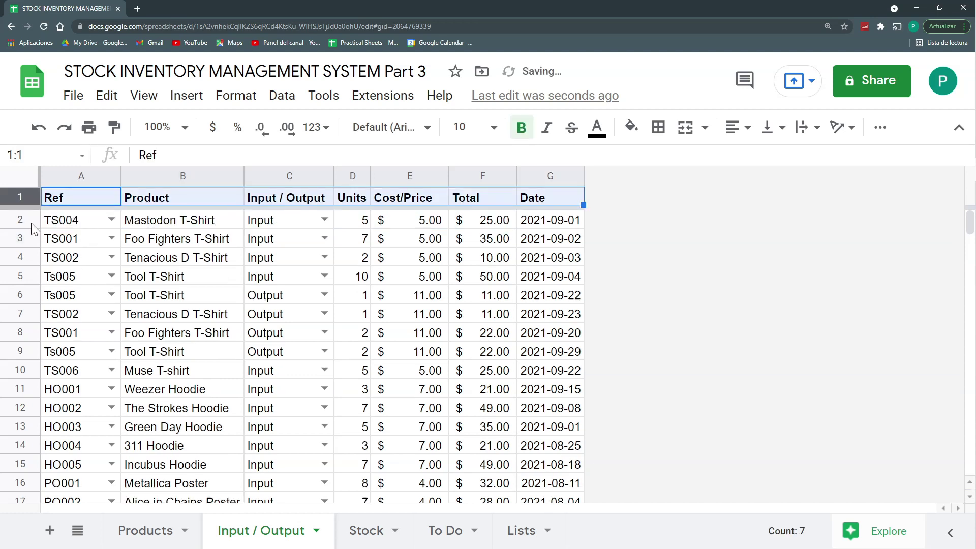
pyautogui.click(23, 219)
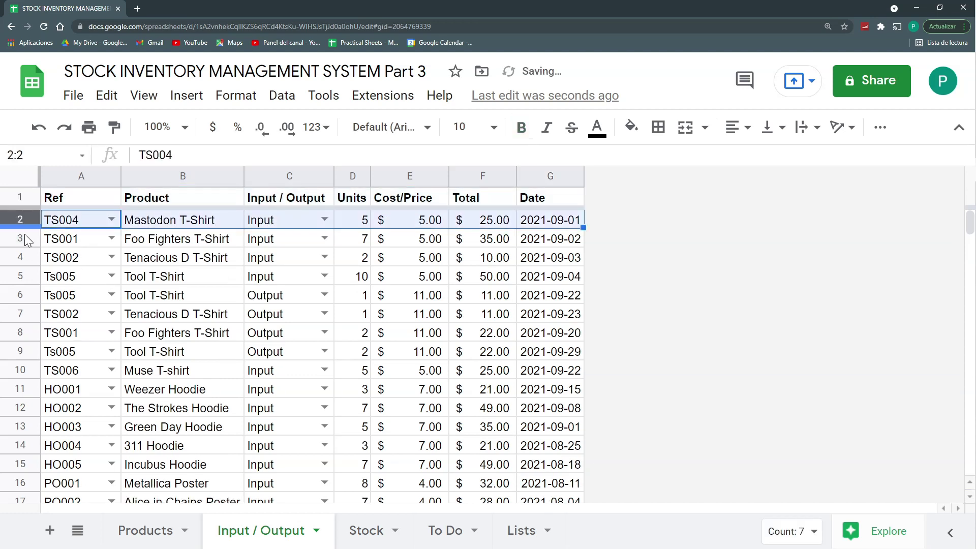
pyautogui.rightClick(16, 218)
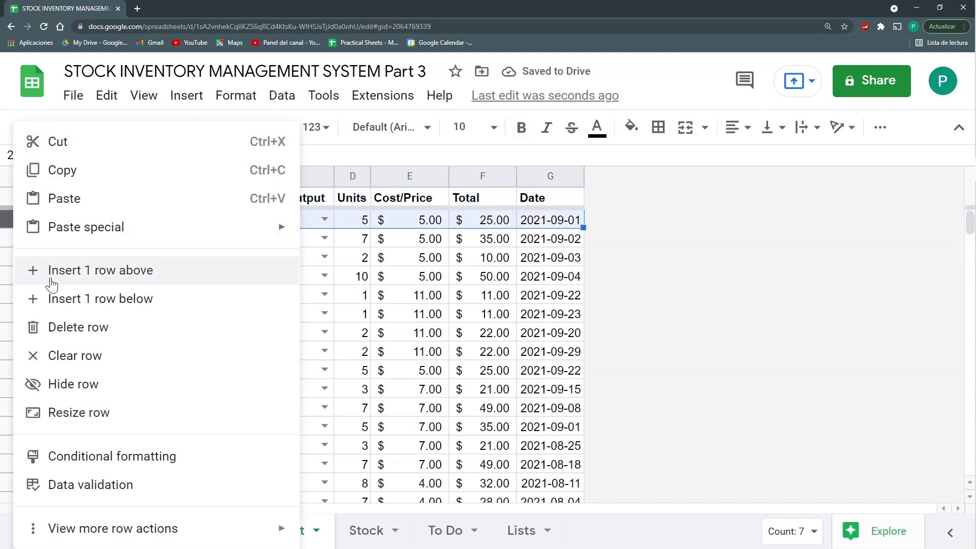
pyautogui.click(52, 279)
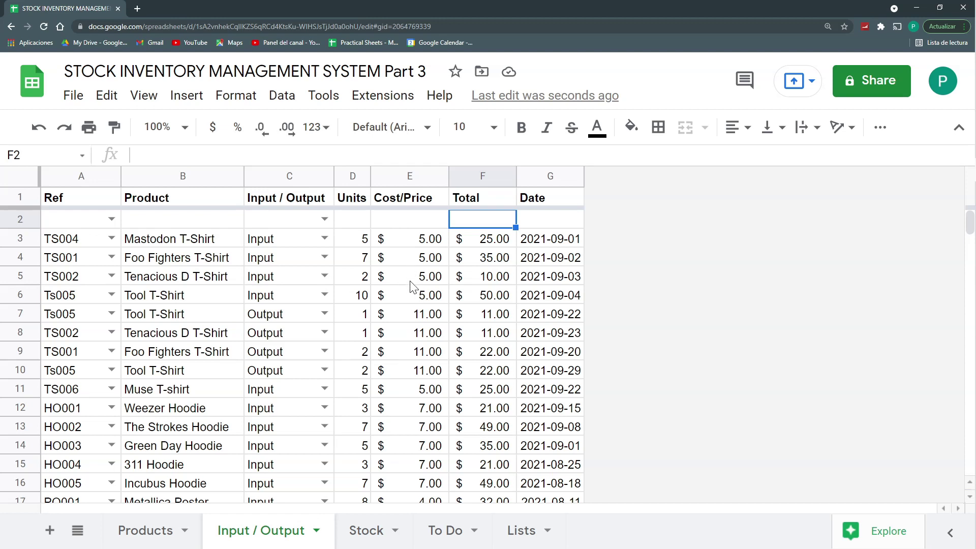
# Step: Check the cost formulas in E7, E9 and E31, then delete the empty row 2
pyautogui.click(411, 352)
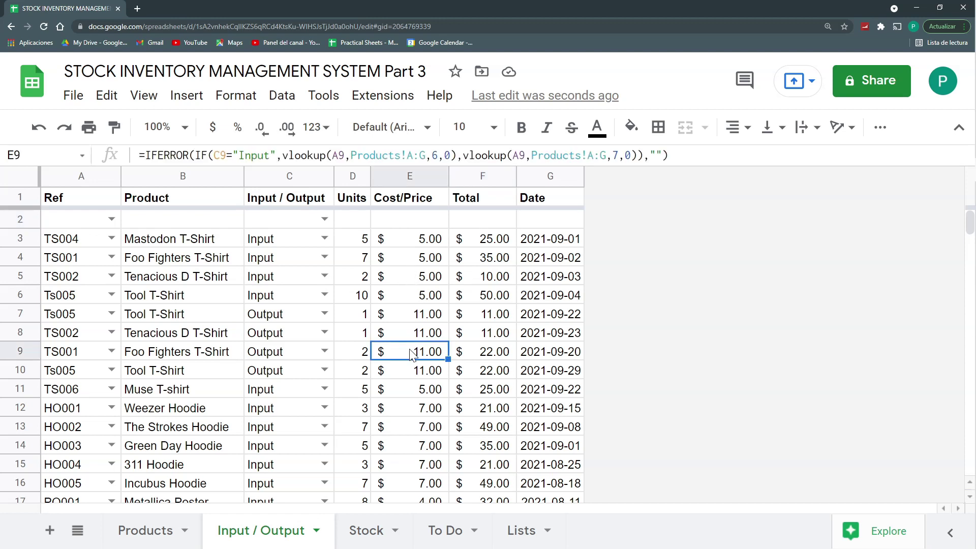
pyautogui.click(415, 315)
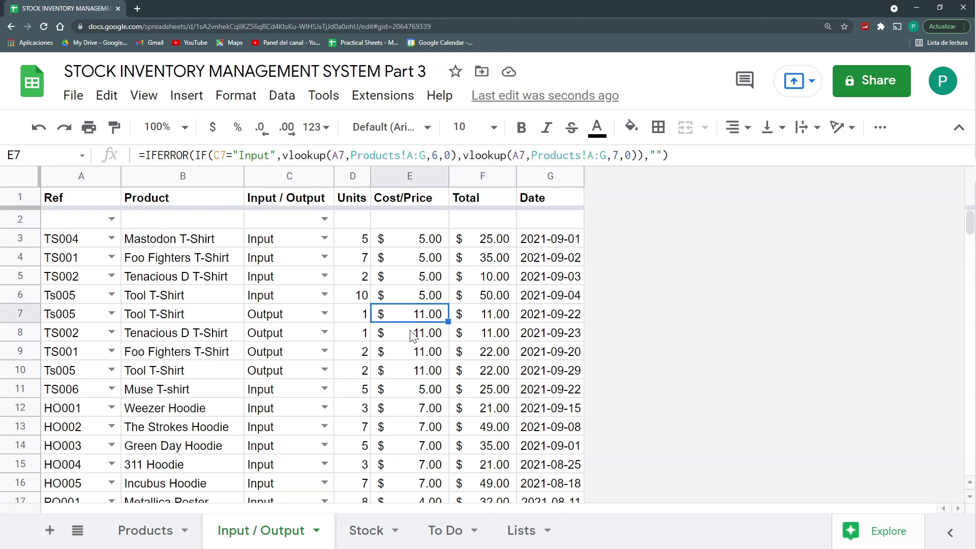
pyautogui.scroll(-2, 416, 352)
pyautogui.scroll(-3, 416, 331)
pyautogui.scroll(-3, 416, 325)
pyautogui.click(416, 348)
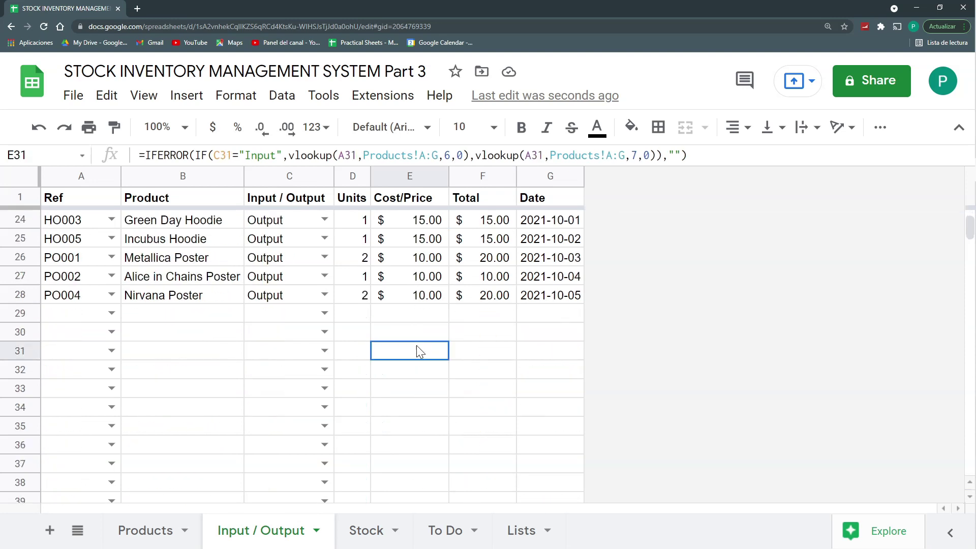
pyautogui.scroll(-2, 422, 400)
pyautogui.scroll(9, 423, 399)
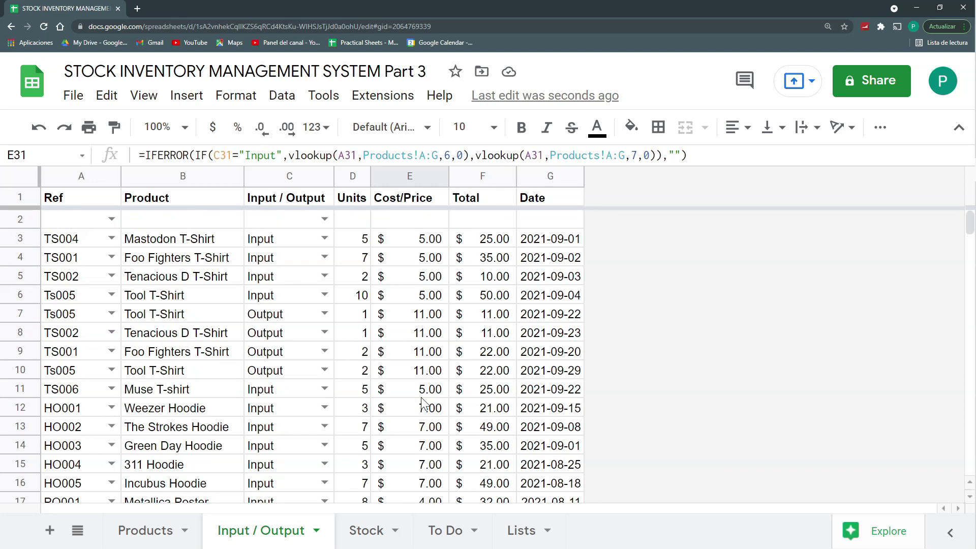
pyautogui.click(23, 219)
pyautogui.rightClick(23, 219)
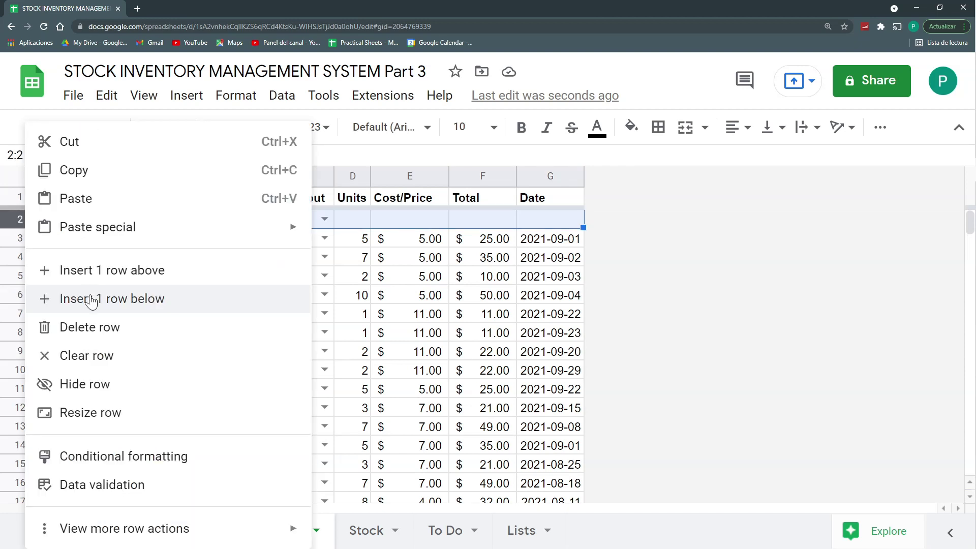
pyautogui.click(99, 329)
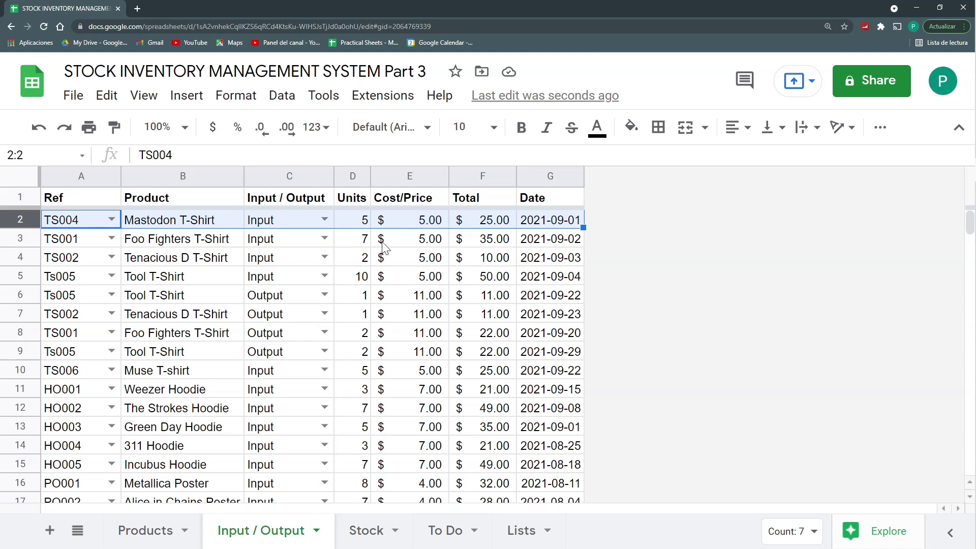
# Step: Delete the product lookup formulas from B3 to the bottom of column B, keeping B2's
pyautogui.click(196, 222)
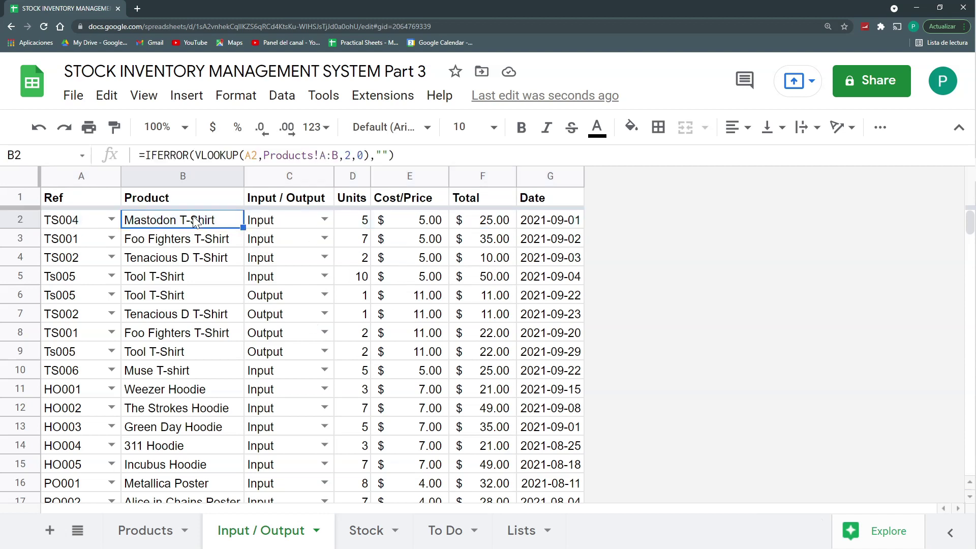
pyautogui.click(204, 243)
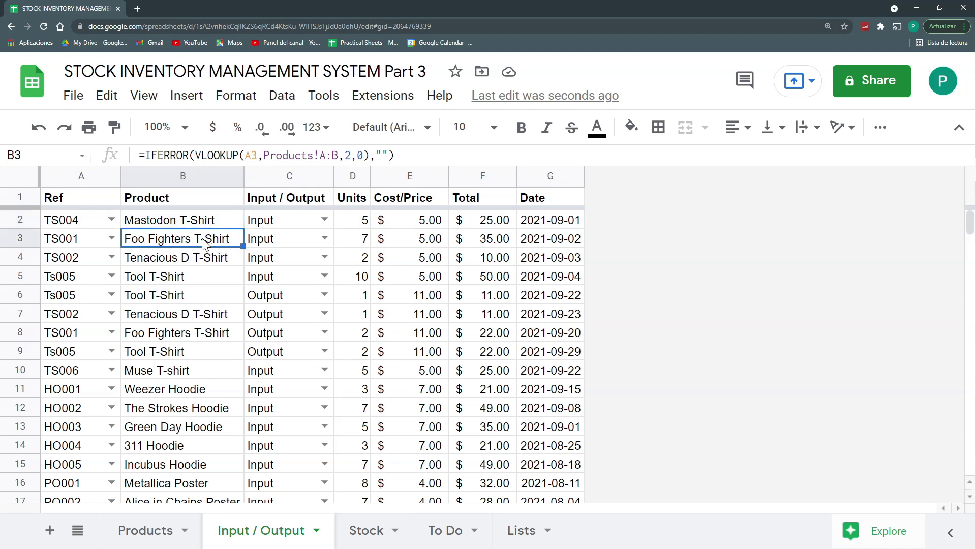
pyautogui.press('Up')
pyautogui.press('Down')
pyautogui.hotkey('ctrl', 'shift', 'Down')
pyautogui.press('Delete')
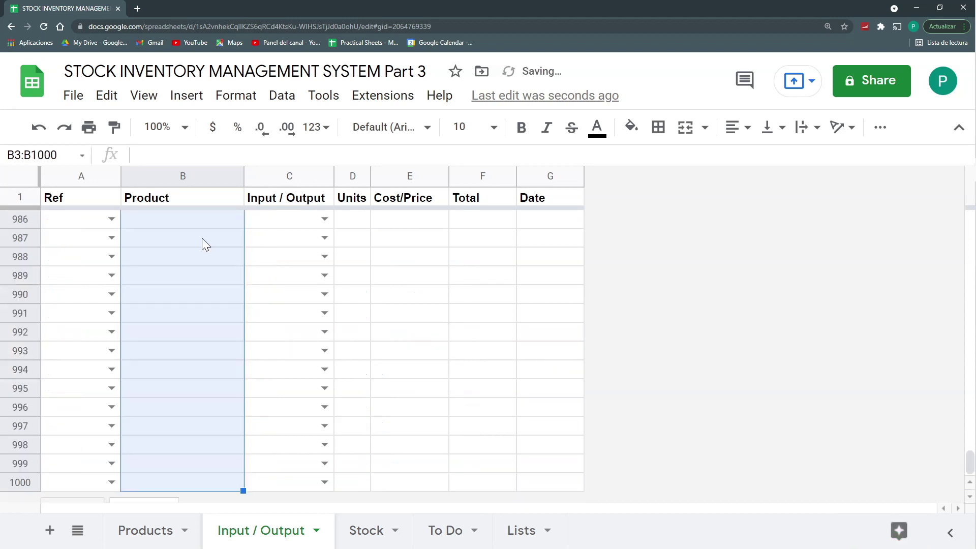
pyautogui.hotkey('ctrl', 'Up')
pyautogui.press('Up')
pyautogui.press('Down')
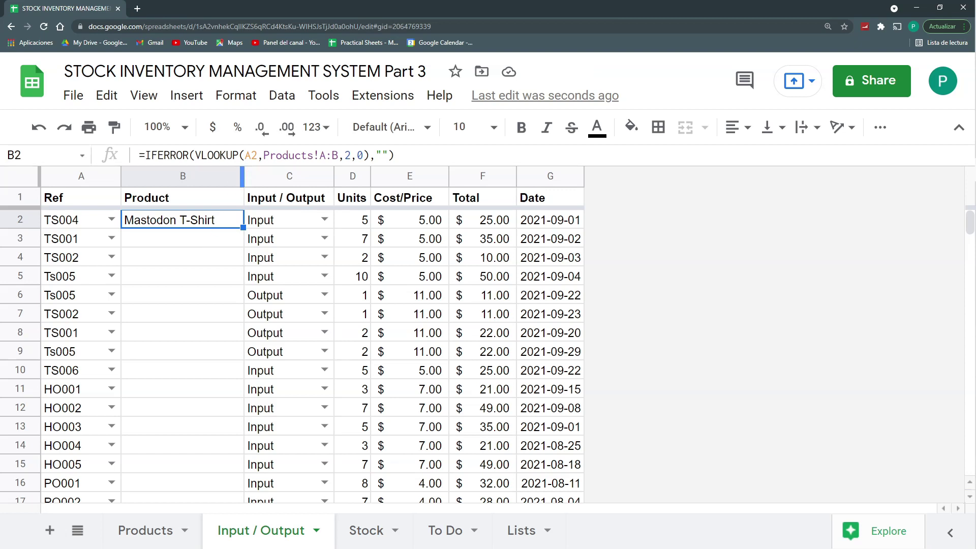
# Step: Make B2's lookup use A2:A5 with an absolute Products!$A:$B range, declining autofill
pyautogui.press('Return')
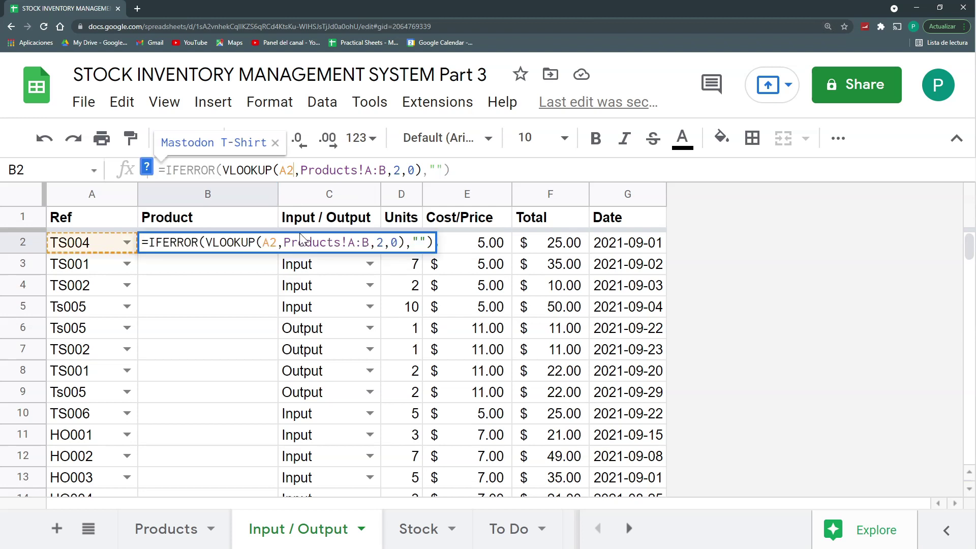
pyautogui.write(':A')
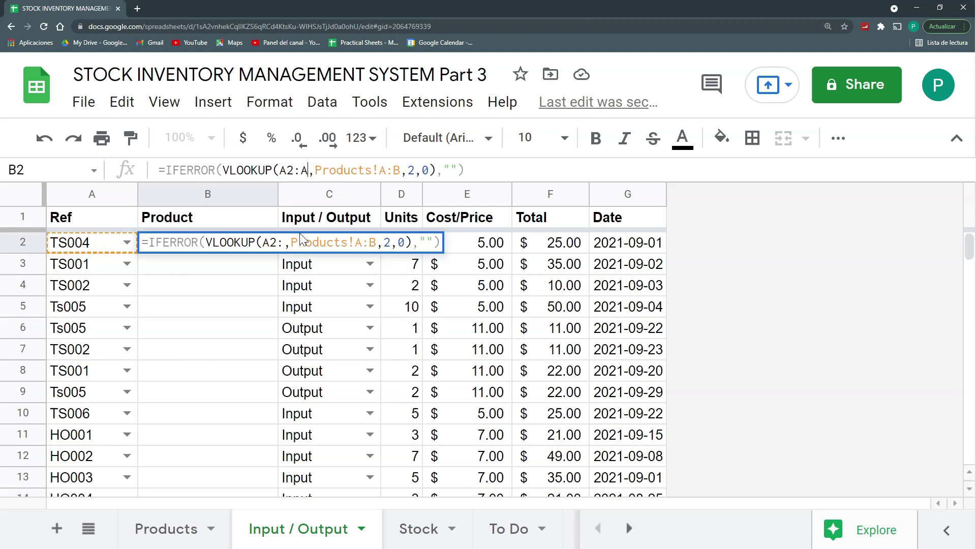
pyautogui.write('5')
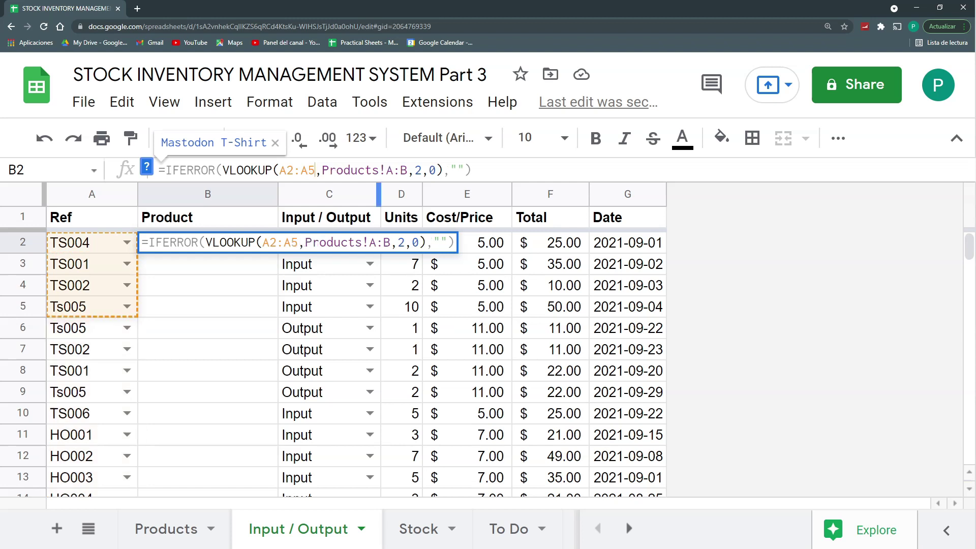
pyautogui.doubleClick(397, 169)
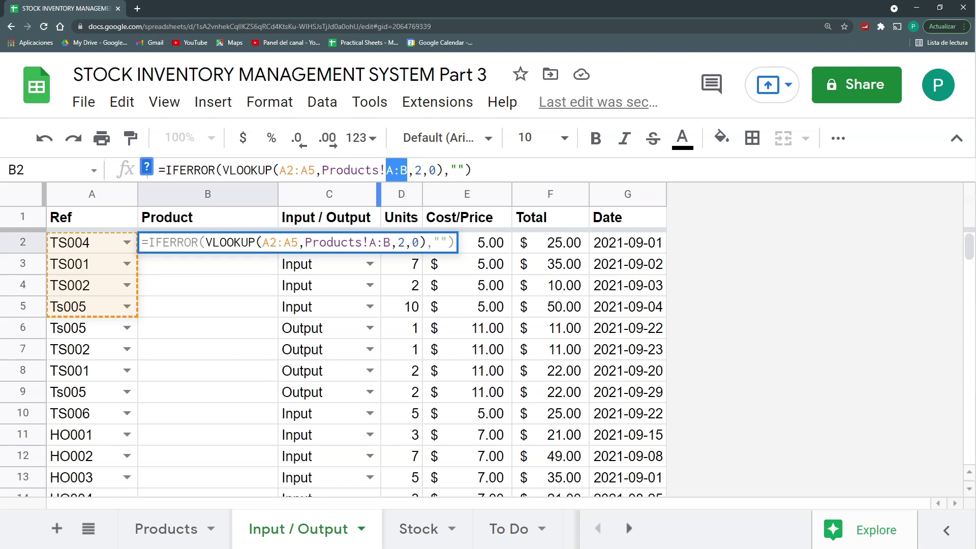
pyautogui.press('F4')
pyautogui.press('Return')
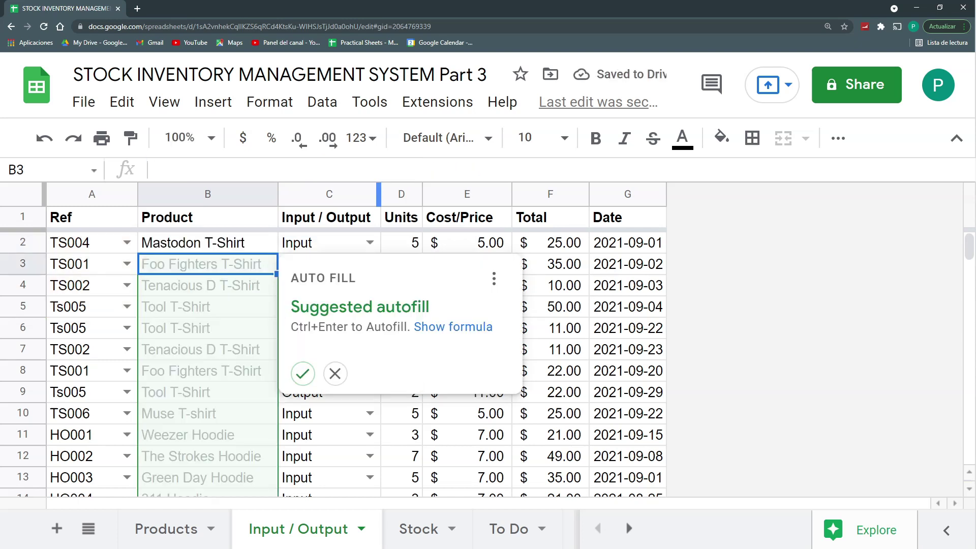
pyautogui.click(336, 374)
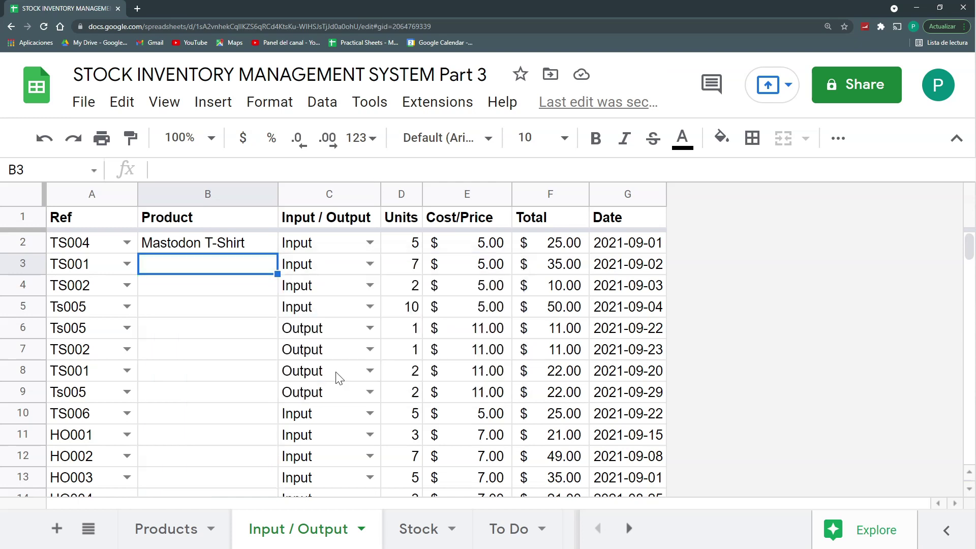
# Step: Wrap B2's lookup in ArrayFormula so it fills product names into B2:B5
pyautogui.click(245, 252)
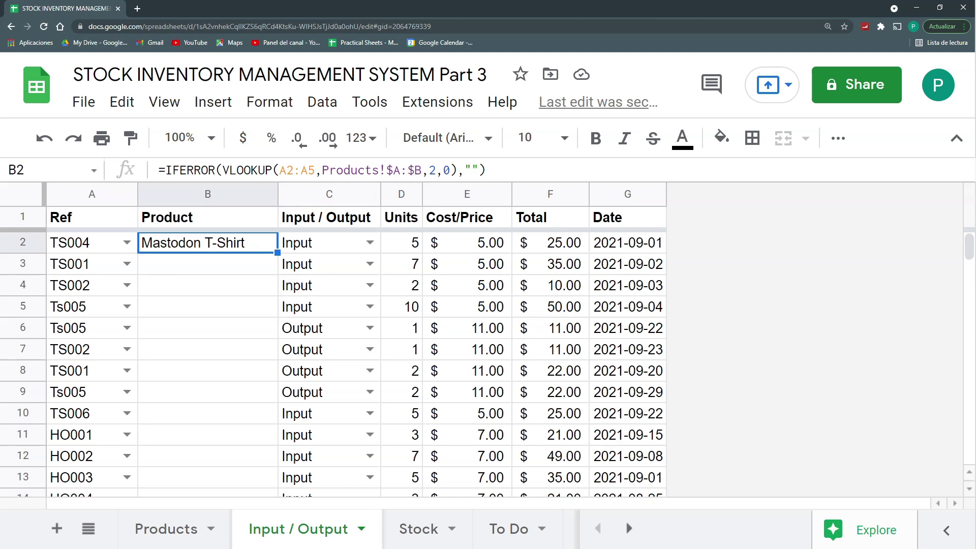
pyautogui.moveTo(293, 170); pyautogui.dragTo(316, 169)
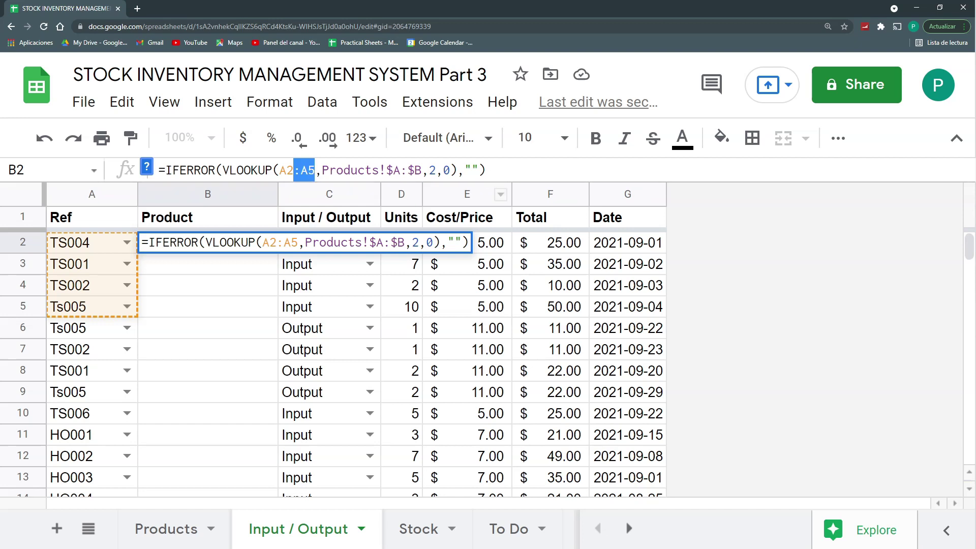
pyautogui.click(486, 170)
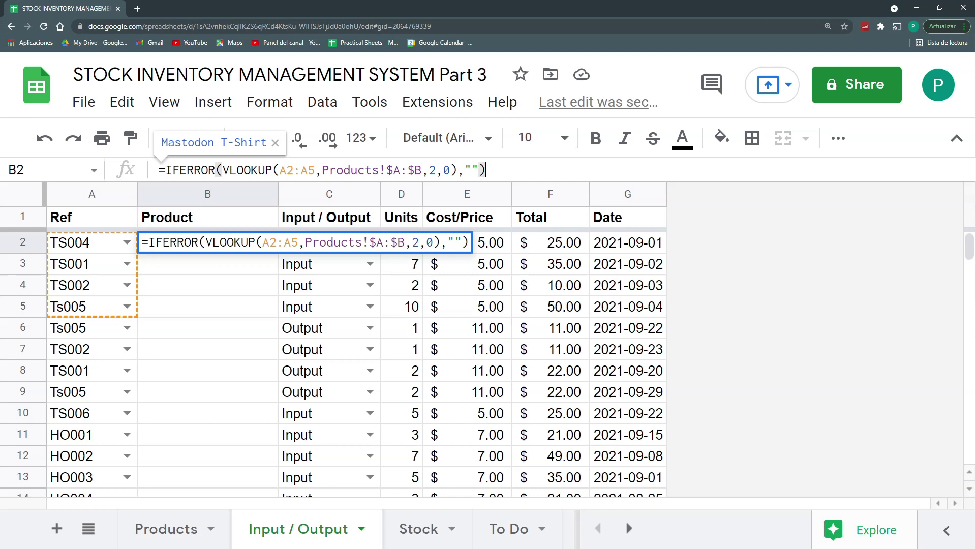
pyautogui.hotkey('ctrl', 'shift', 'Return')
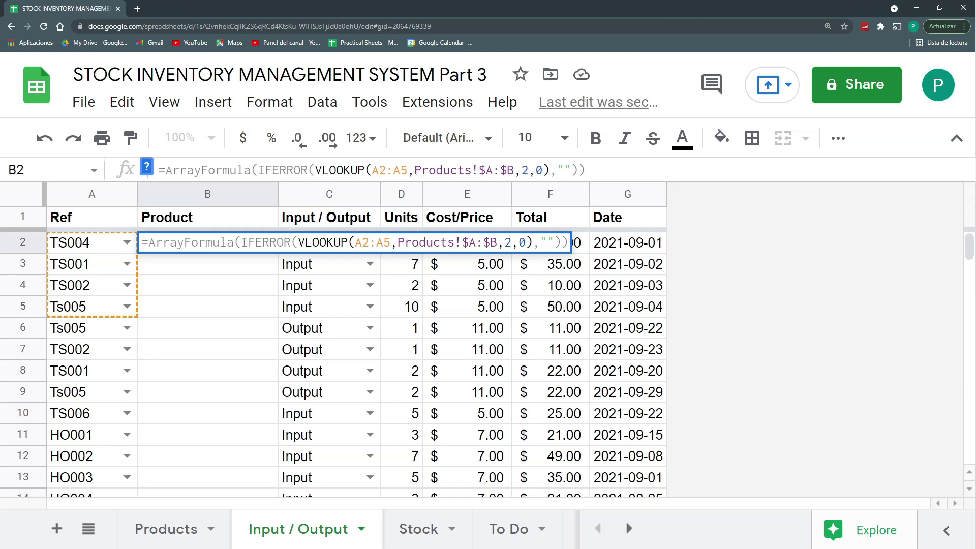
pyautogui.press('Return')
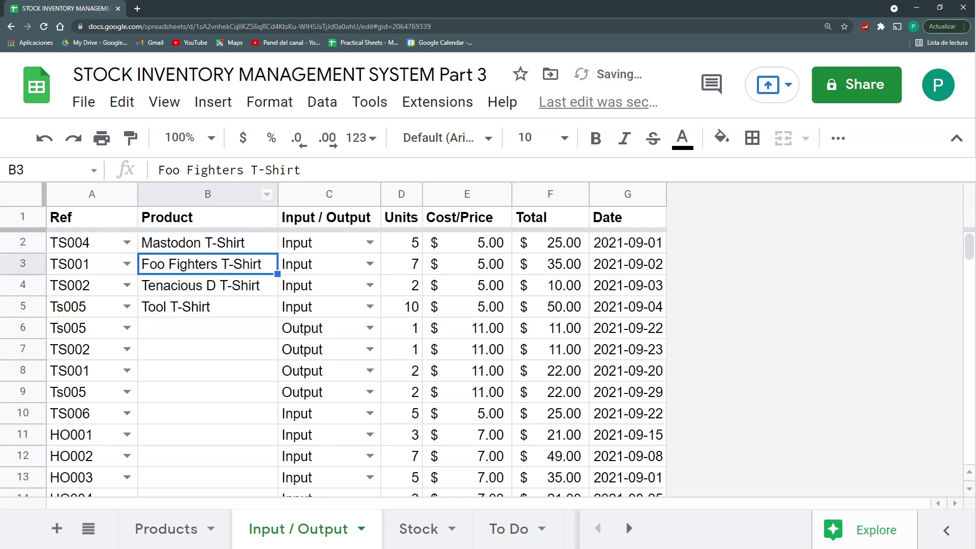
# Step: Check the names in B3–B5, then test deleting B2's formula and restore it with undo
pyautogui.click(204, 287)
pyautogui.click(211, 307)
pyautogui.click(213, 289)
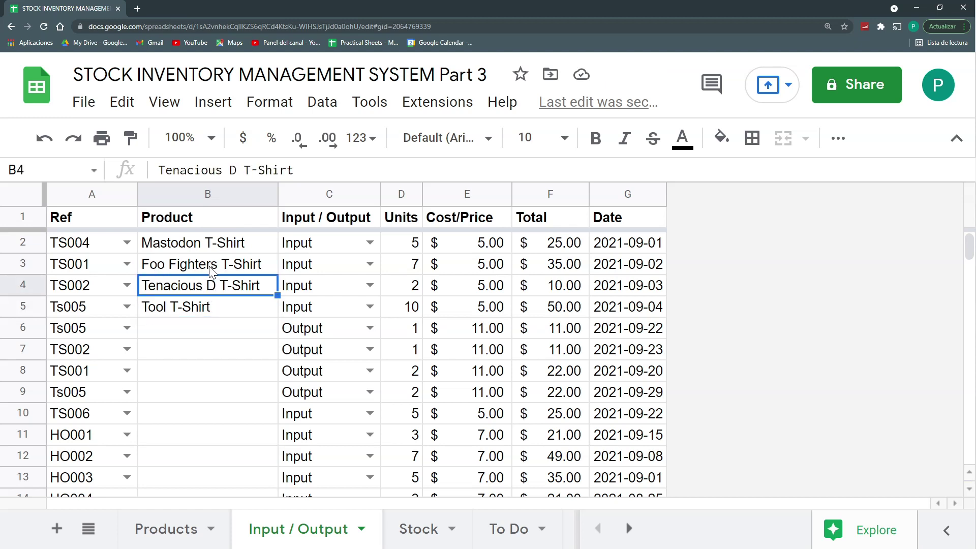
pyautogui.click(212, 269)
pyautogui.click(217, 303)
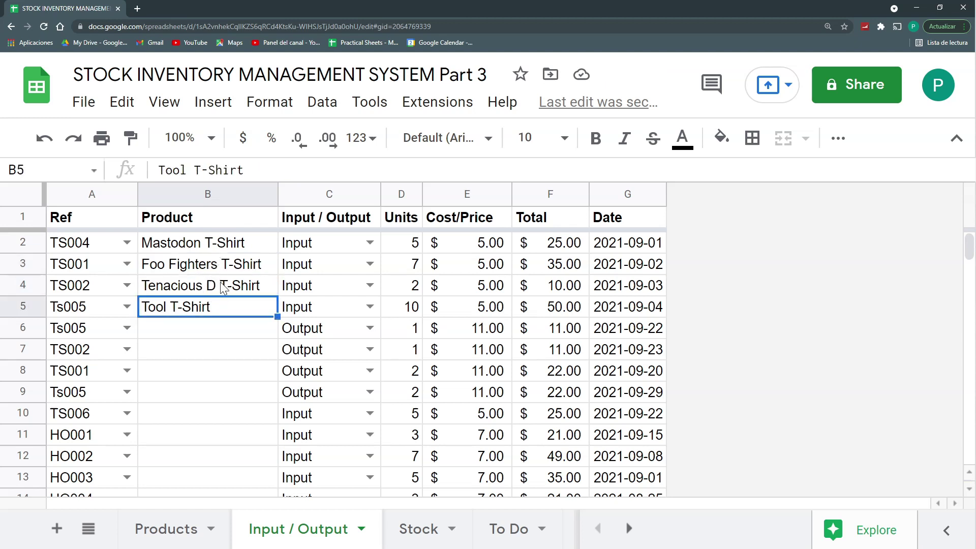
pyautogui.click(225, 248)
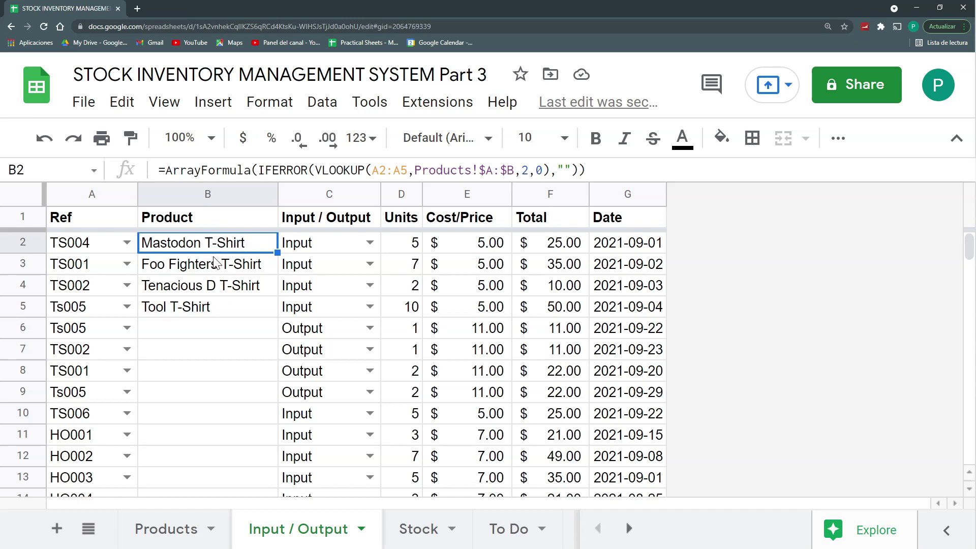
pyautogui.press('Delete')
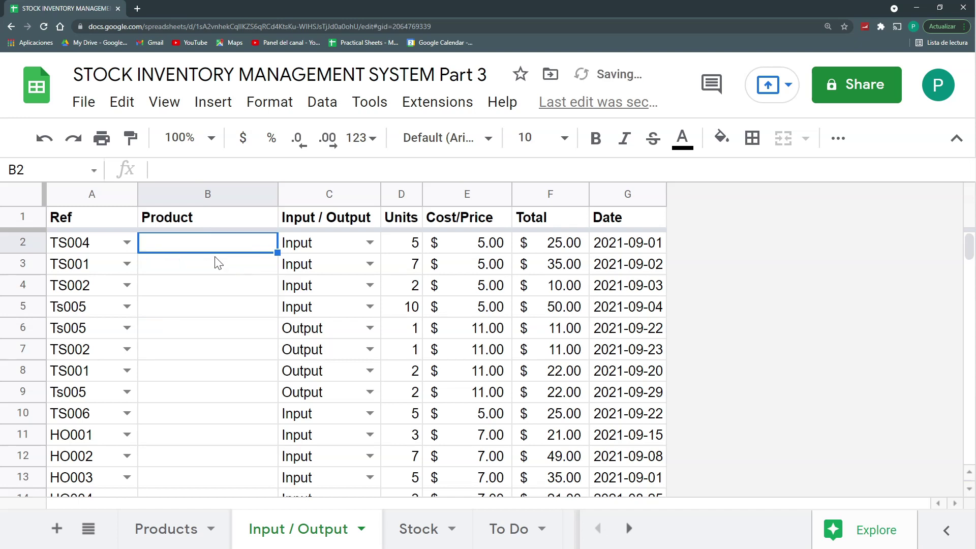
pyautogui.click(216, 265)
pyautogui.moveTo(218, 286); pyautogui.dragTo(221, 302)
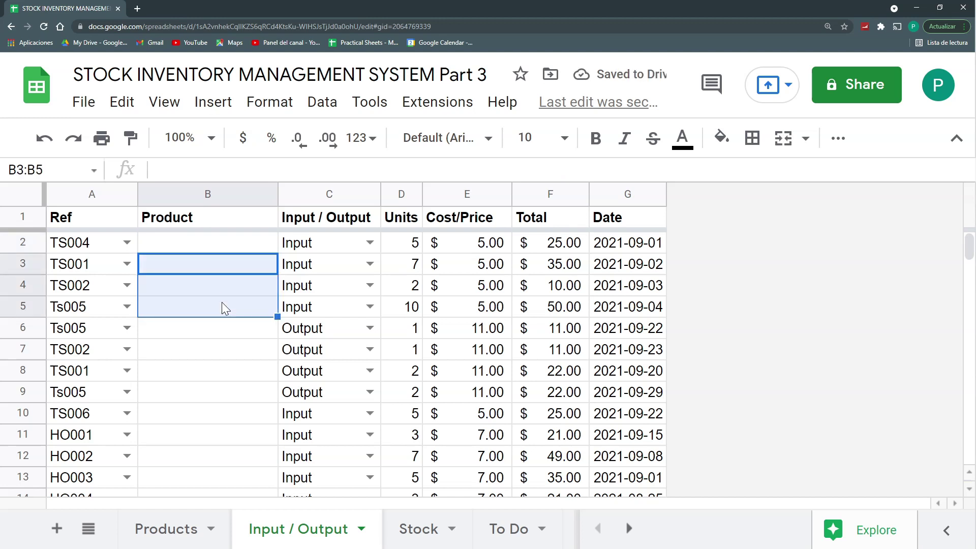
pyautogui.hotkey('ctrl', 'z')
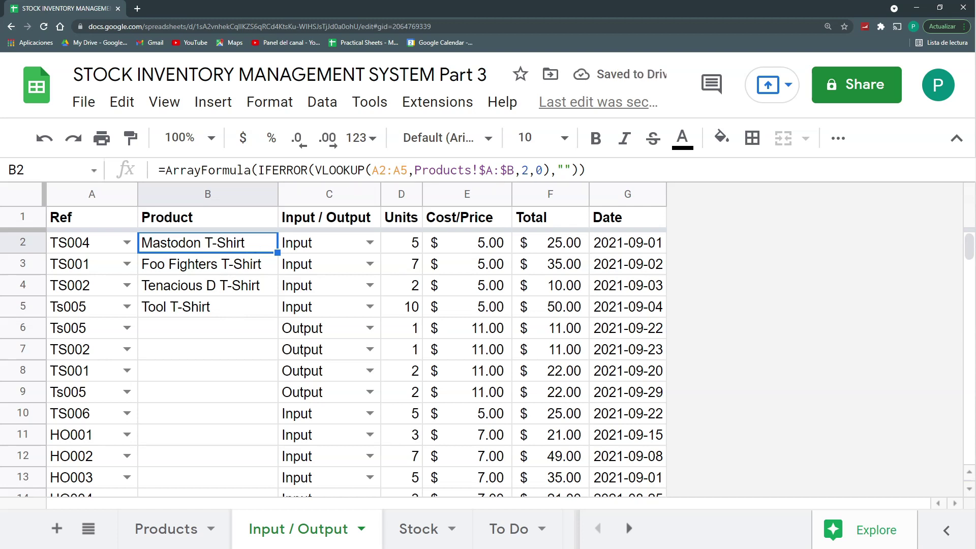
# Step: Change B2's lookup range from A2:A5 to A2:A and check the names down to Incubus Hoodie
pyautogui.click(343, 176)
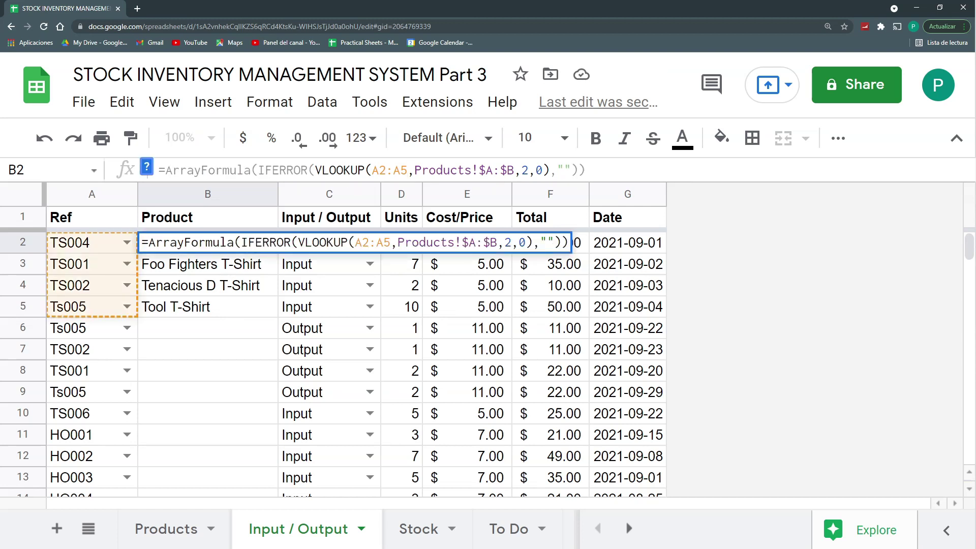
pyautogui.press('BackSpace')
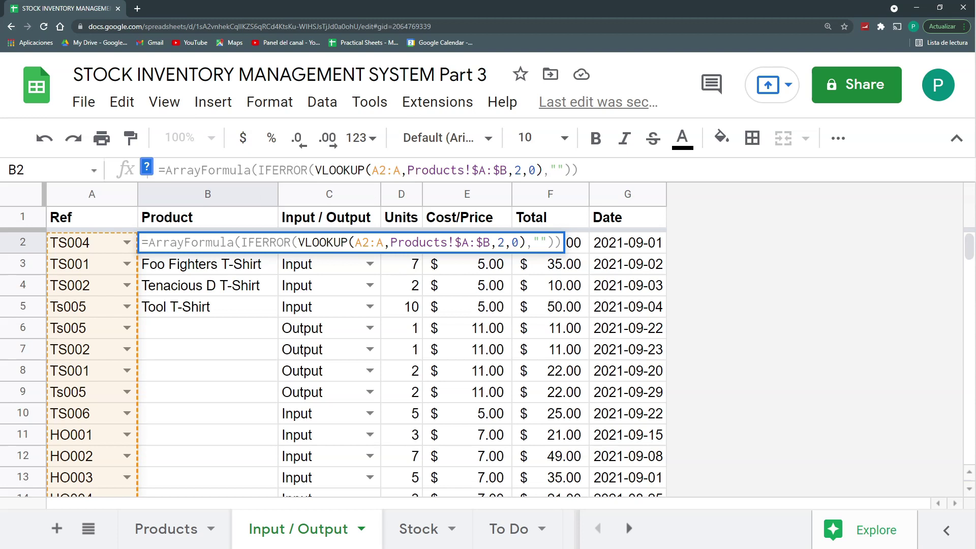
pyautogui.press('Return')
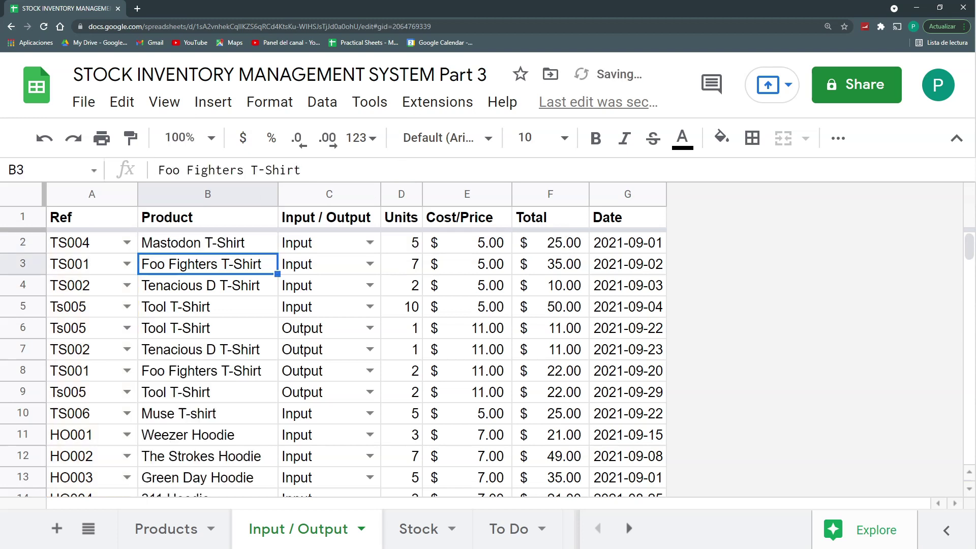
pyautogui.scroll(-6, 257, 340)
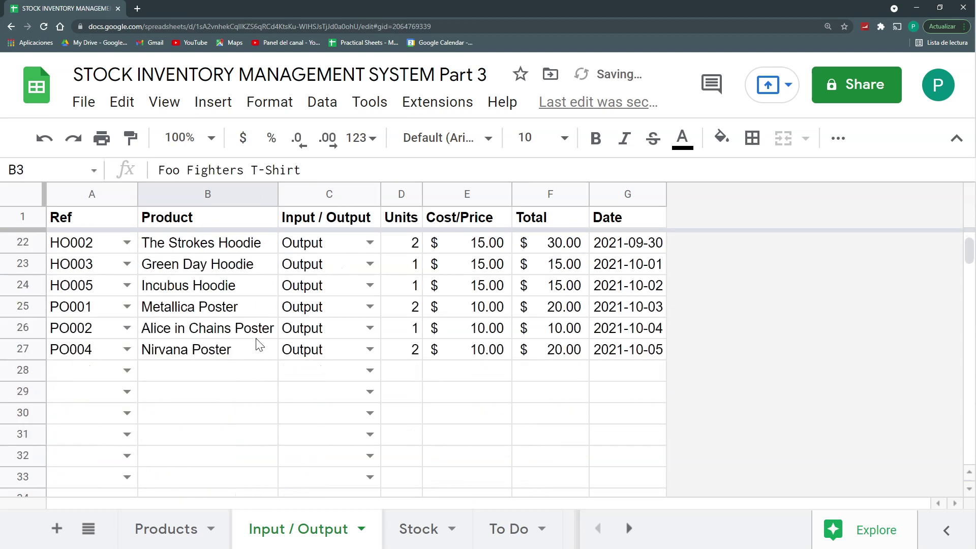
pyautogui.scroll(3, 257, 339)
pyautogui.scroll(-5, 256, 340)
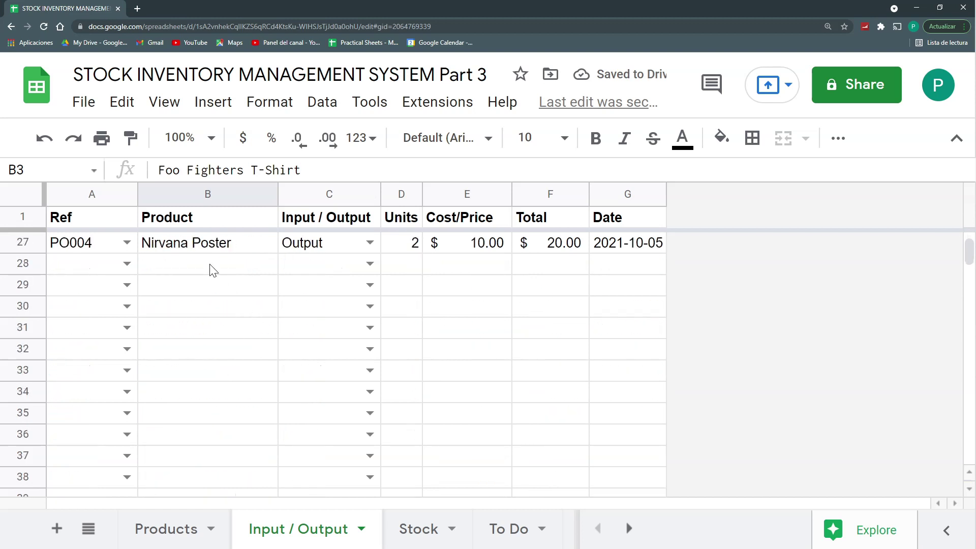
pyautogui.click(203, 248)
pyautogui.scroll(3, 204, 277)
pyautogui.click(201, 284)
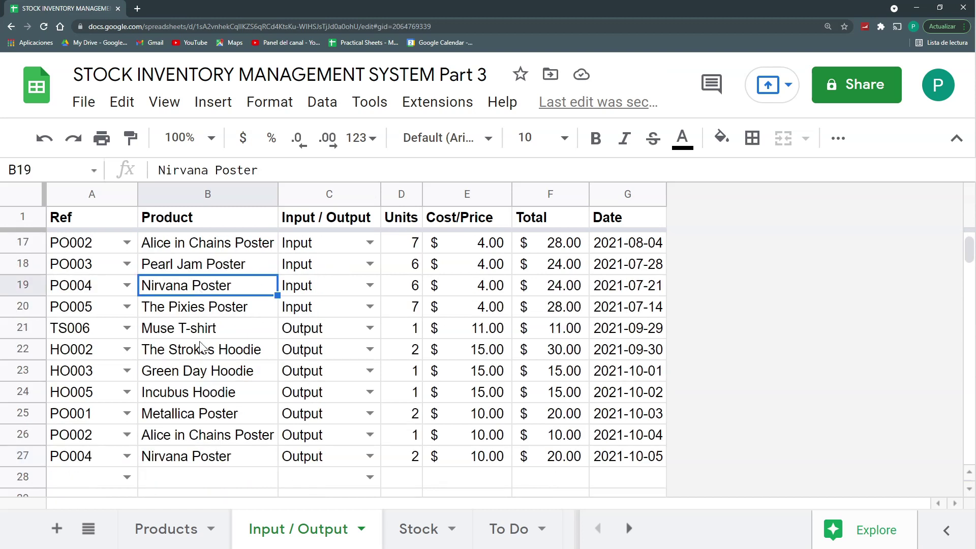
pyautogui.click(204, 349)
pyautogui.click(199, 399)
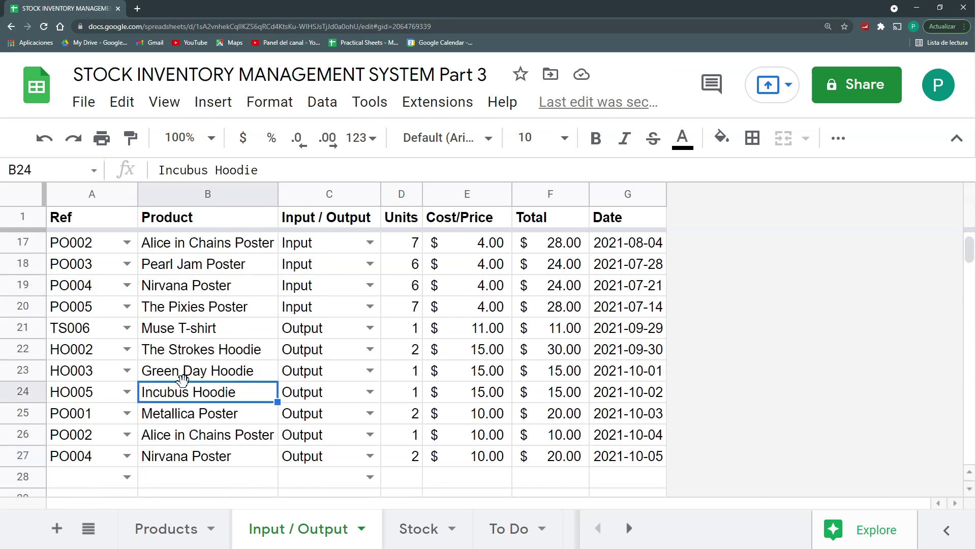
# Step: Test the lookup by picking TS005 in row 28, then delete the test reference
pyautogui.scroll(-1, 185, 385)
pyautogui.click(126, 436)
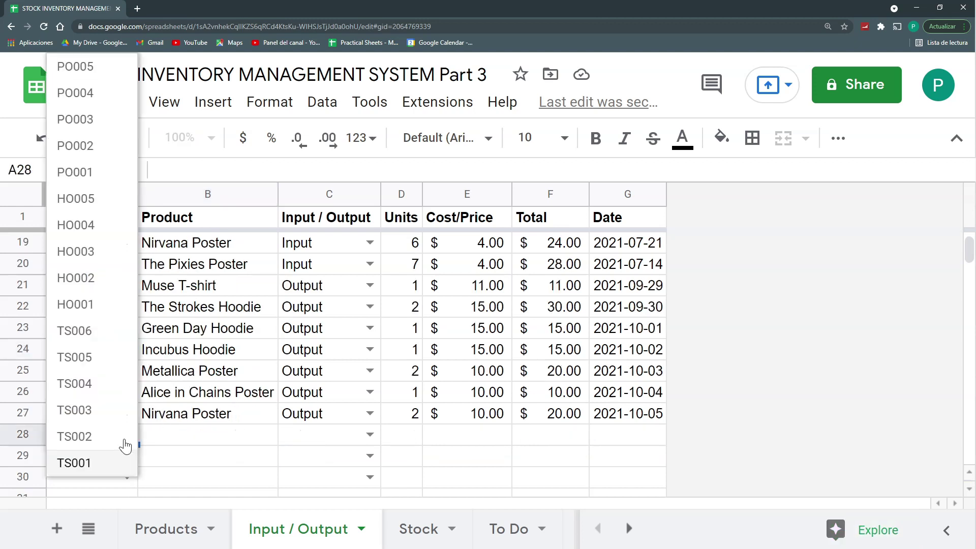
pyautogui.click(102, 356)
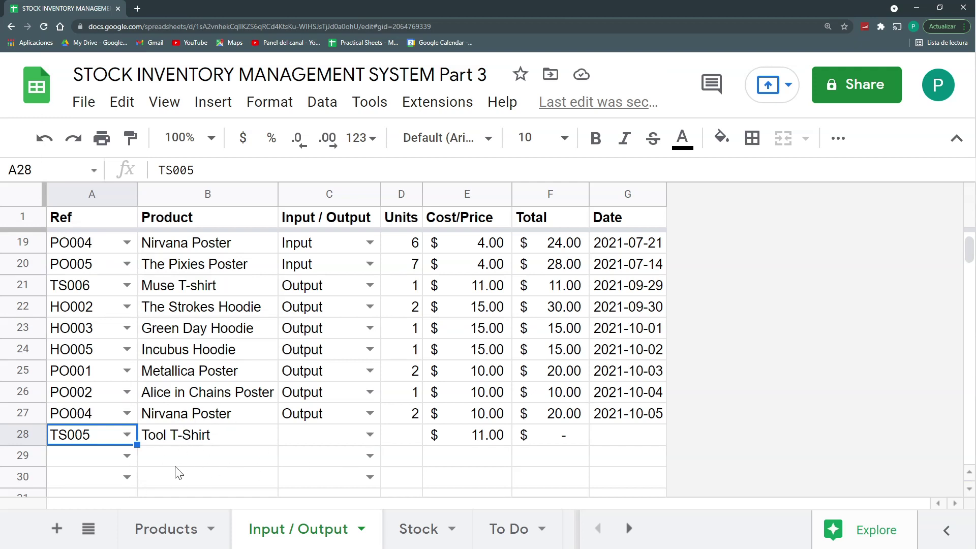
pyautogui.press('Delete')
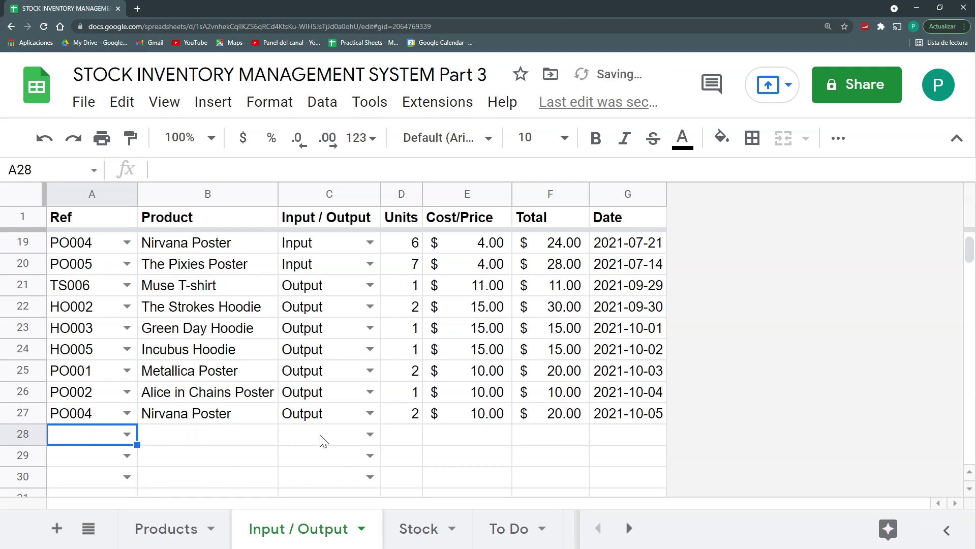
pyautogui.scroll(6, 316, 437)
# Step: Insert an empty row above row 2 to test the lookup, then undo it
pyautogui.click(253, 249)
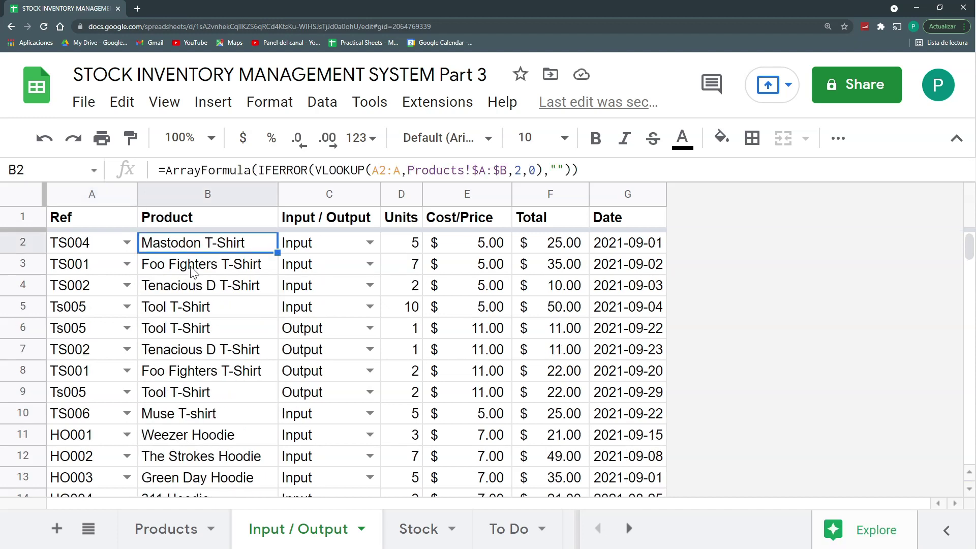
pyautogui.click(22, 249)
pyautogui.rightClick(22, 249)
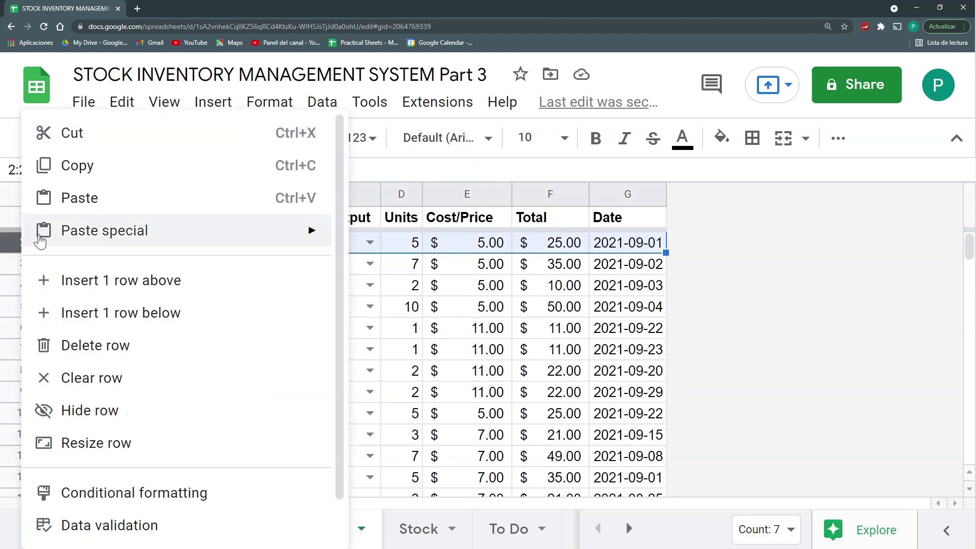
pyautogui.click(112, 281)
pyautogui.click(222, 248)
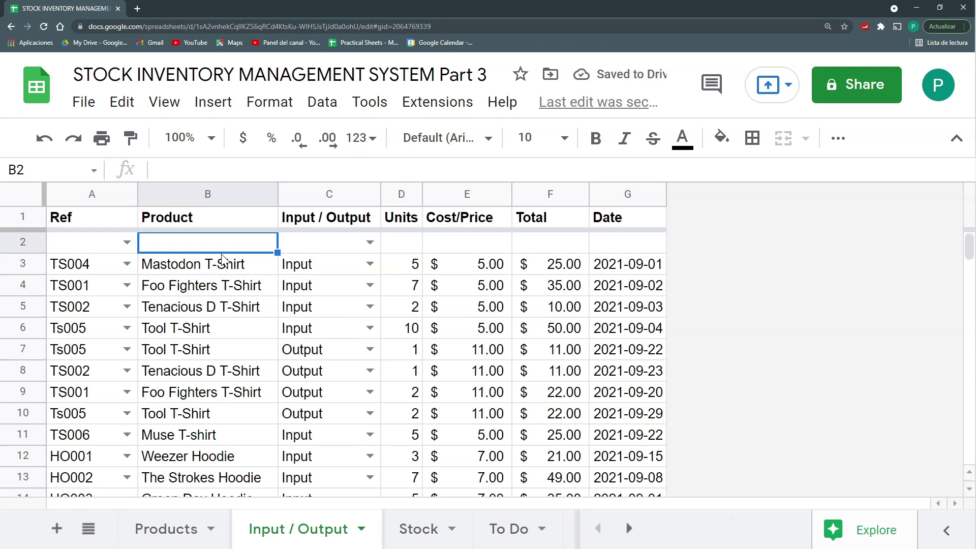
pyautogui.hotkey('ctrl', 'z')
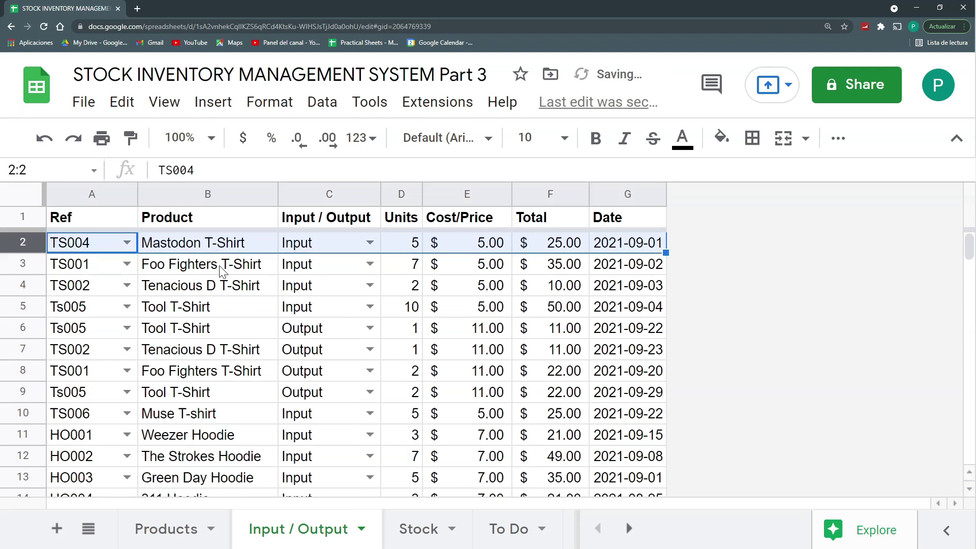
# Step: Copy the product lookup formula up into header cell B1 and delete it from B2
pyautogui.click(239, 247)
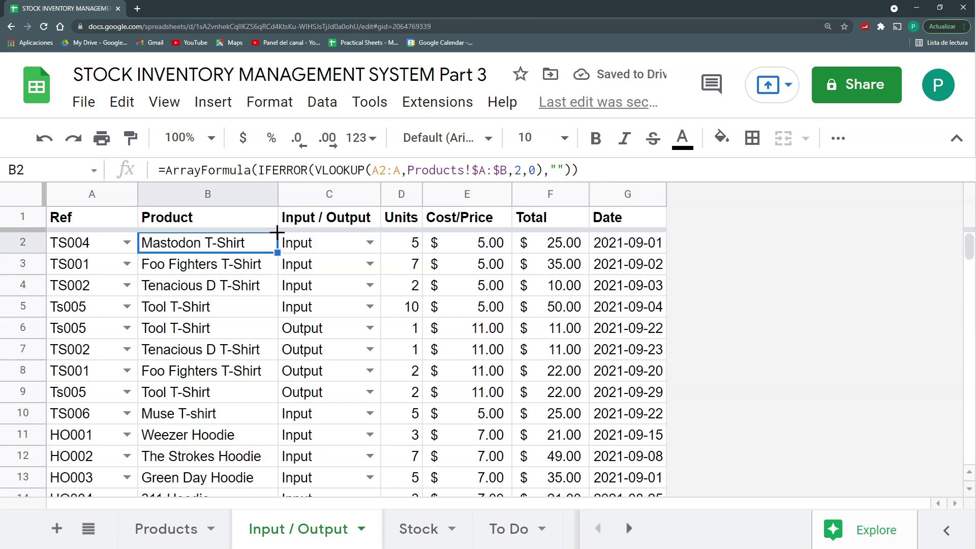
pyautogui.moveTo(277, 233); pyautogui.dragTo(277, 216)
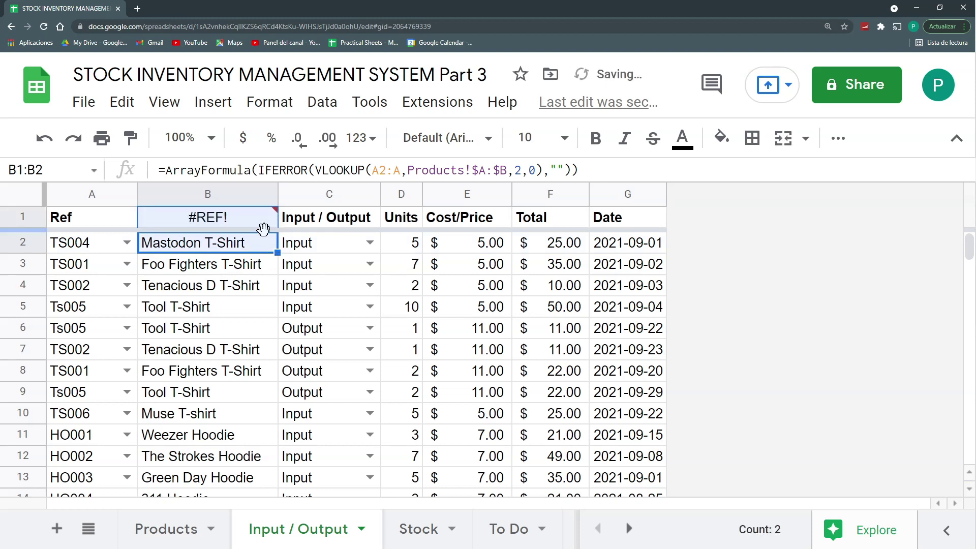
pyautogui.click(252, 247)
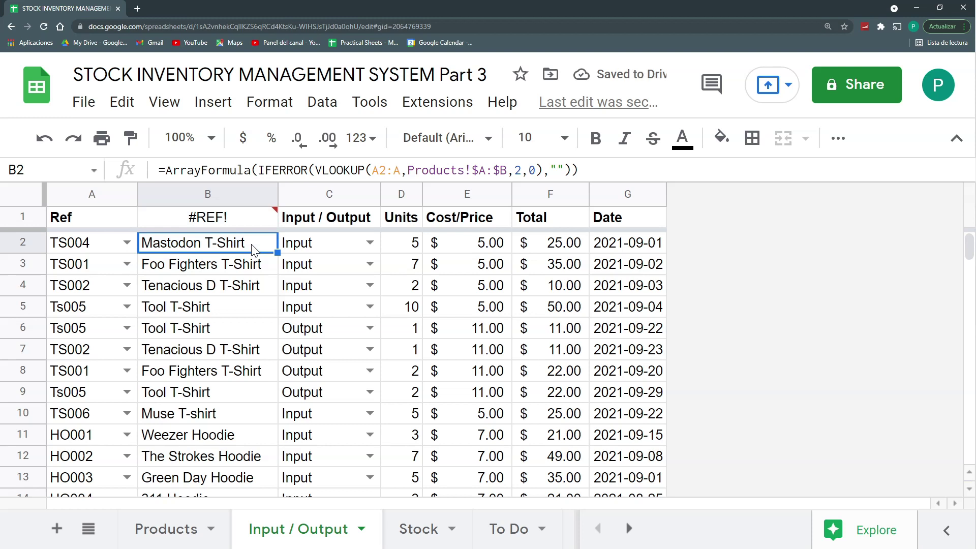
pyautogui.press('Delete')
pyautogui.click(174, 223)
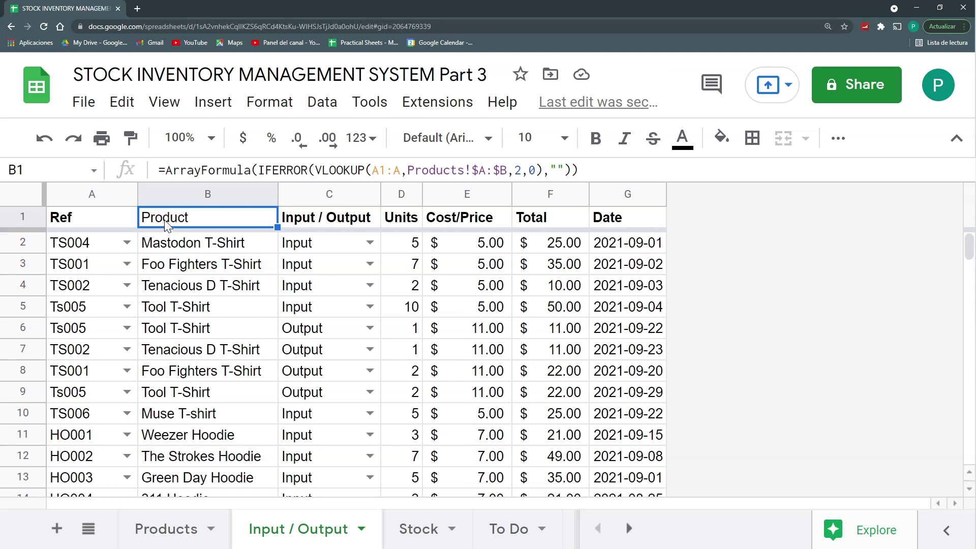
pyautogui.click(102, 215)
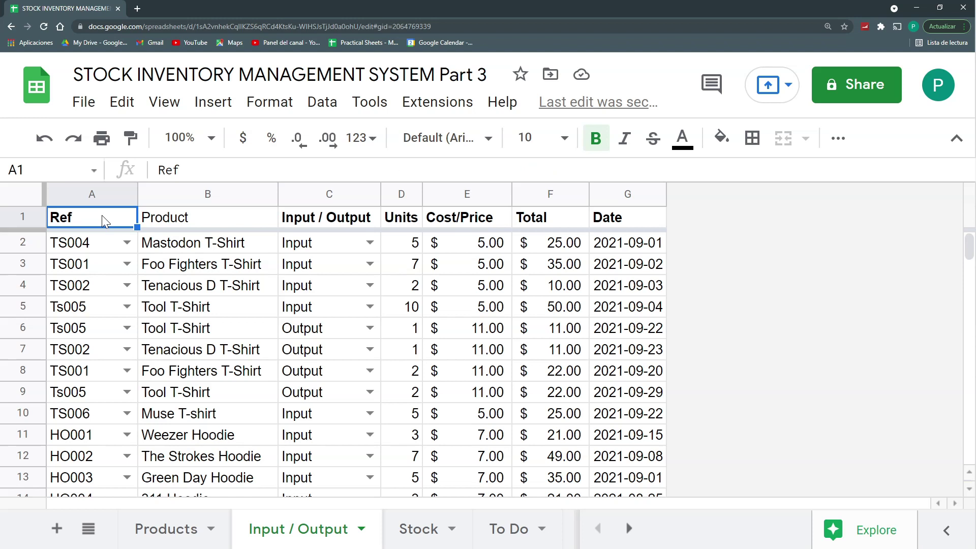
# Step: Compare the Products sheet's Product header, then bold the Product header B1 on Input / Output
pyautogui.click(179, 536)
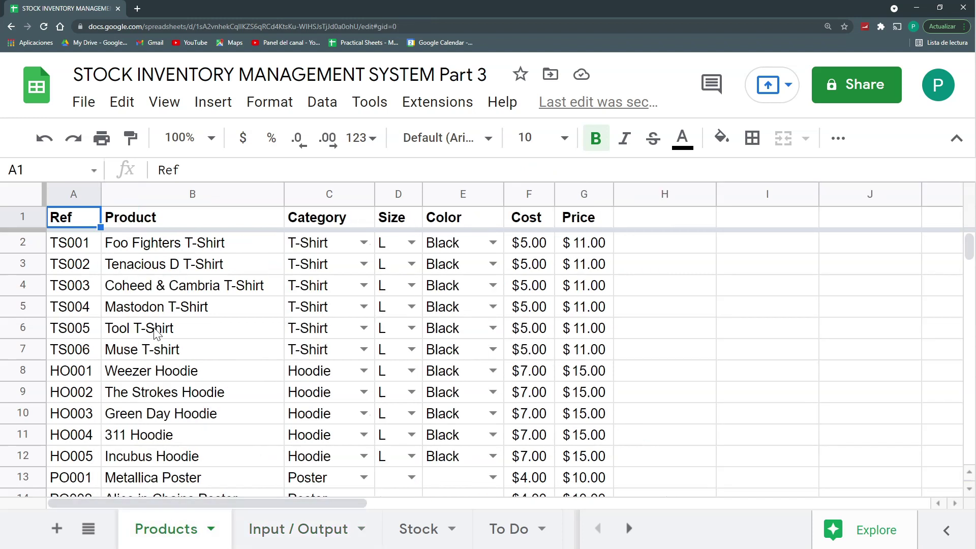
pyautogui.click(155, 224)
pyautogui.click(264, 535)
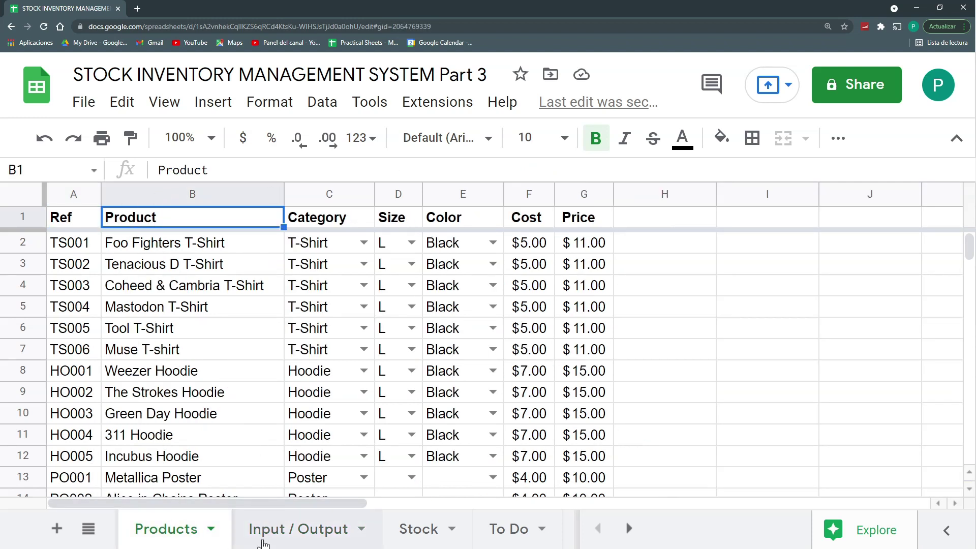
pyautogui.click(185, 225)
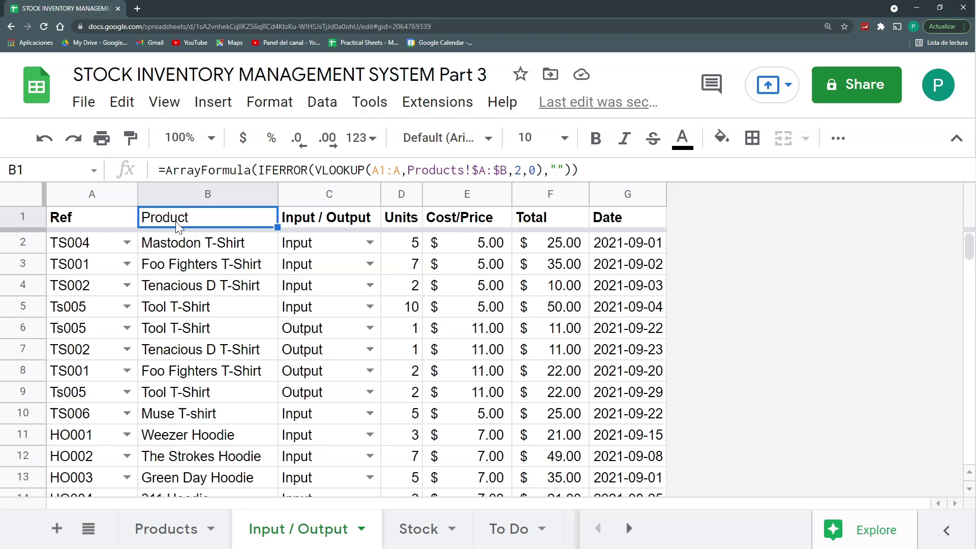
pyautogui.hotkey('ctrl', 'b')
pyautogui.click(184, 239)
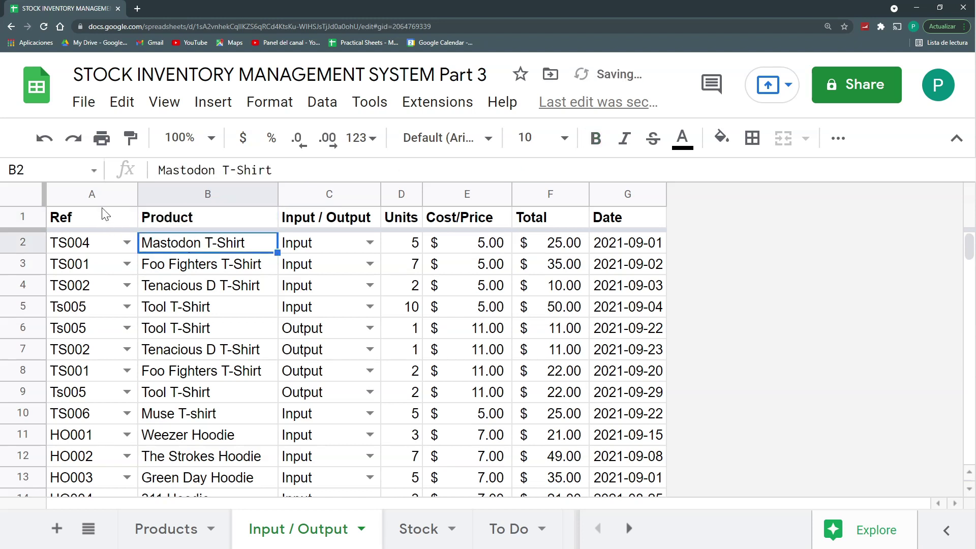
pyautogui.moveTo(104, 213); pyautogui.dragTo(630, 219)
pyautogui.click(200, 217)
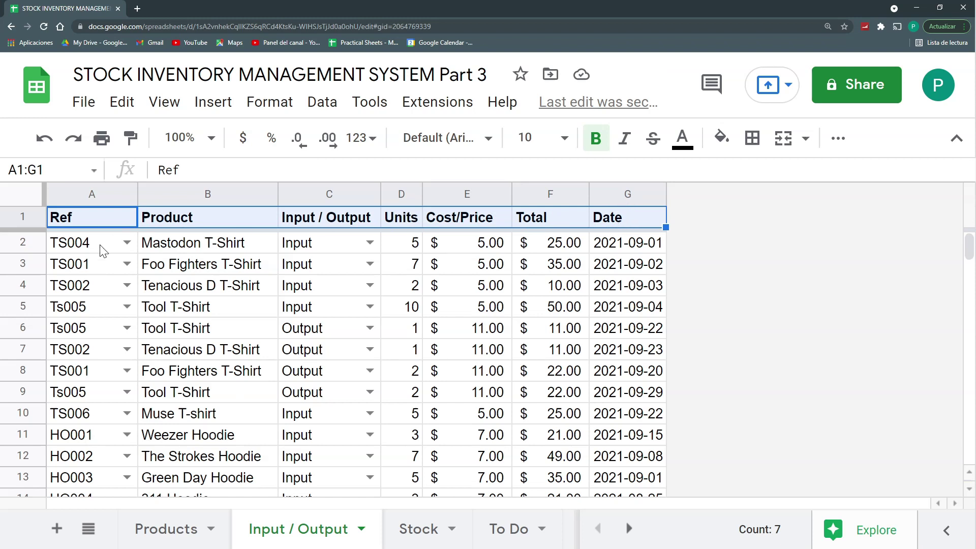
# Step: Insert a blank row 2 above the Mastodon entry and give it the reference TS003
pyautogui.click(17, 245)
pyautogui.rightClick(17, 245)
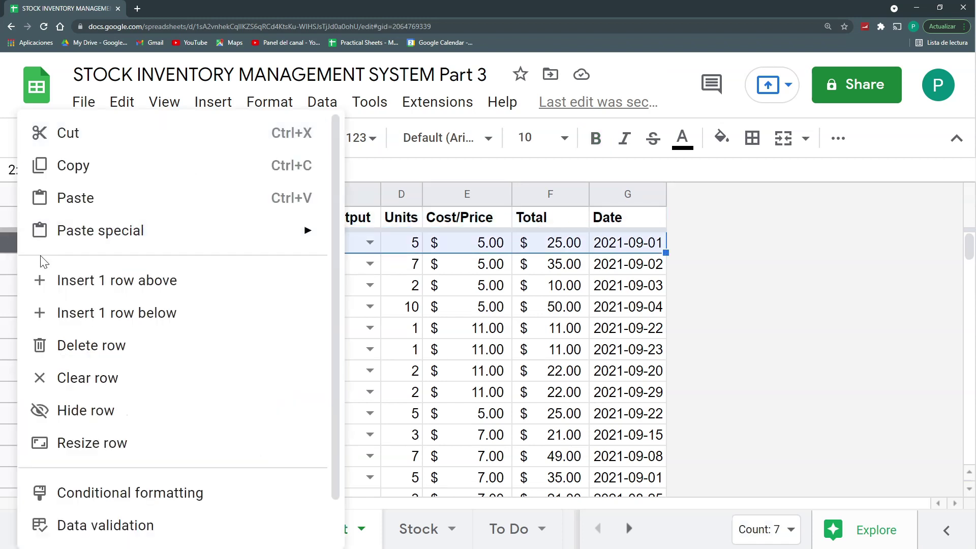
pyautogui.click(77, 282)
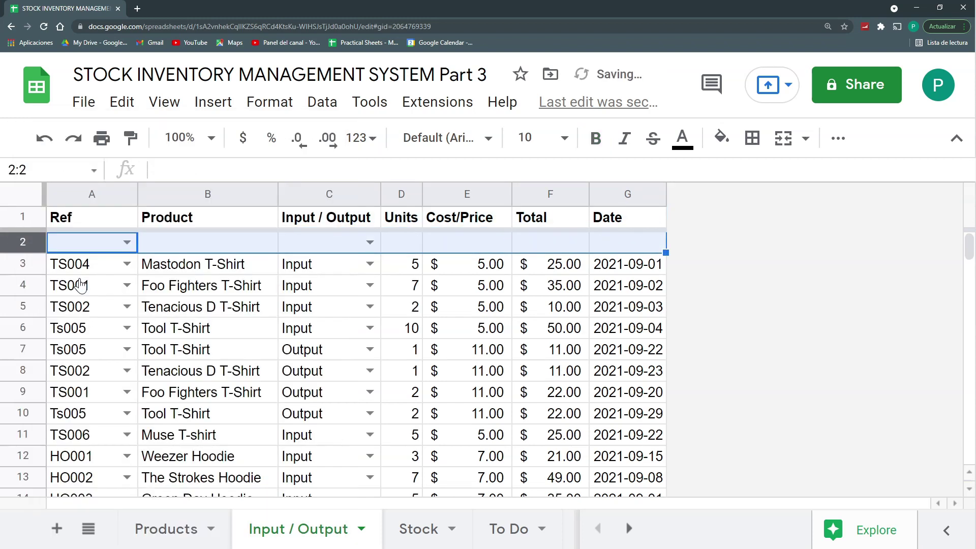
pyautogui.click(126, 242)
pyautogui.click(95, 319)
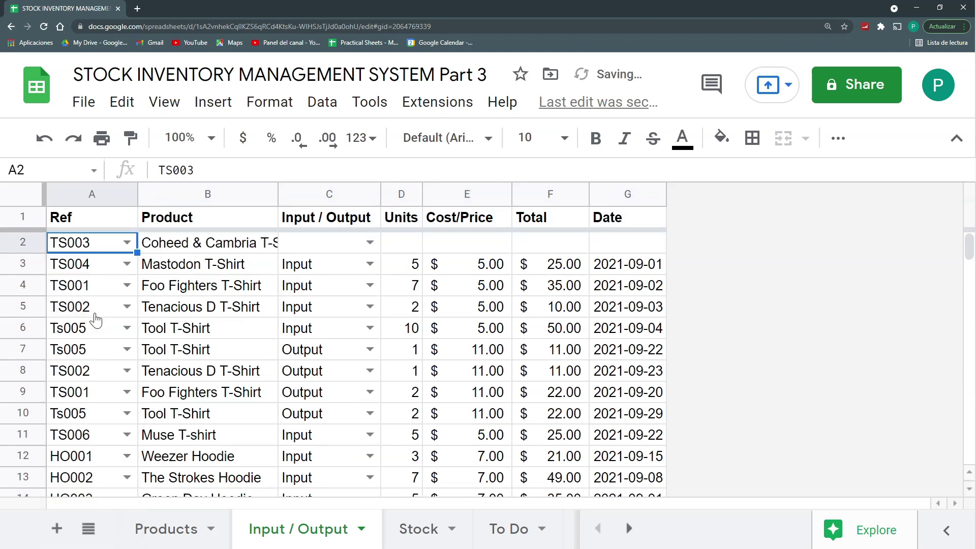
pyautogui.click(231, 247)
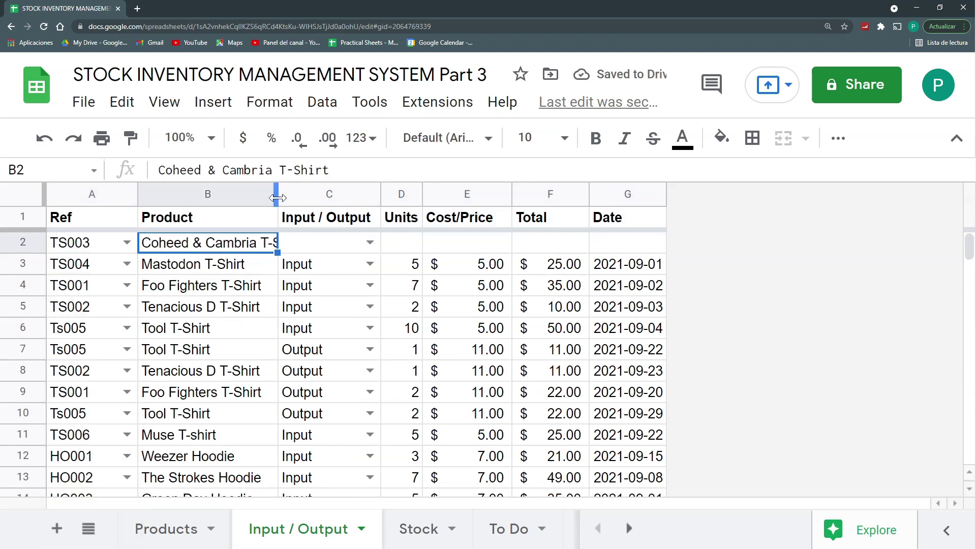
# Step: Widen the Product column so full names fit, then delete the incomplete TS003 row 2
pyautogui.moveTo(277, 198); pyautogui.dragTo(319, 198)
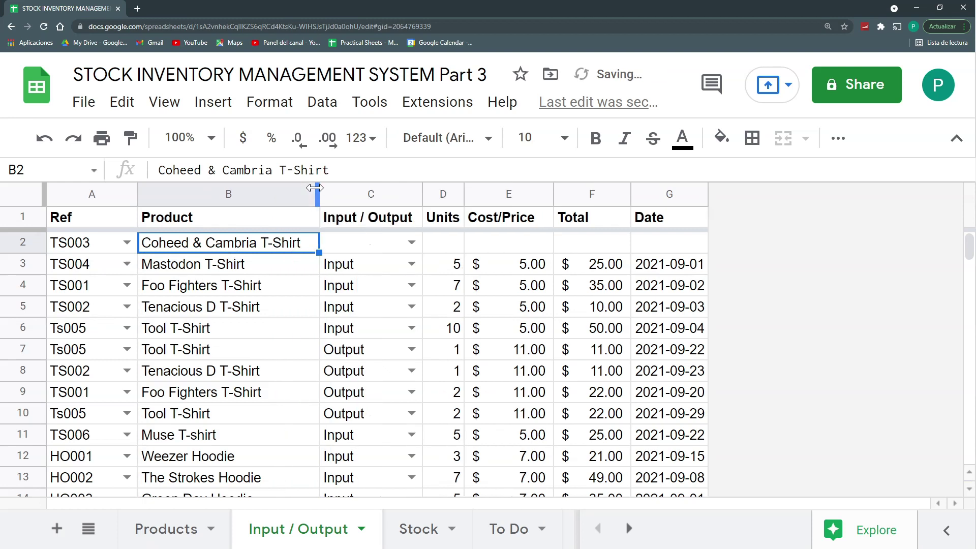
pyautogui.click(290, 216)
pyautogui.moveTo(100, 226); pyautogui.dragTo(697, 215)
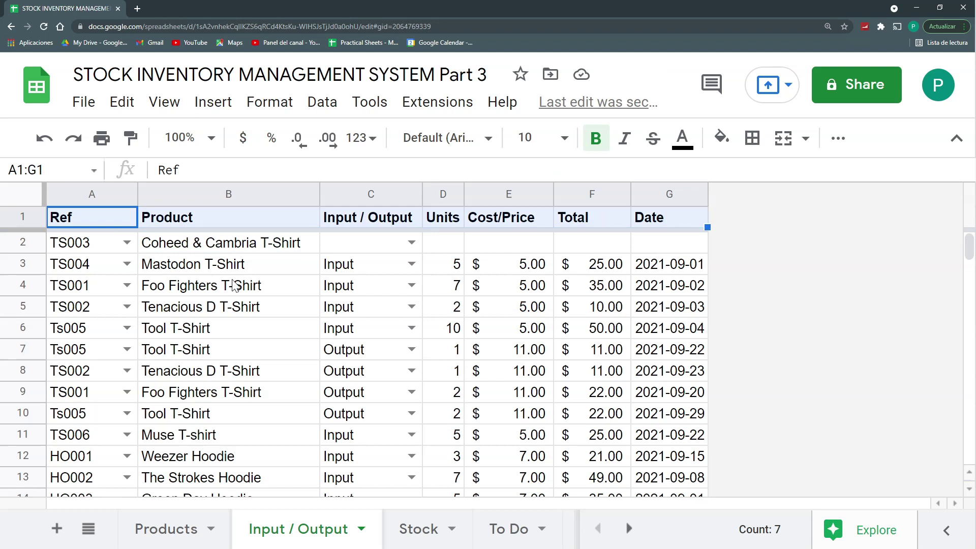
pyautogui.moveTo(229, 265); pyautogui.dragTo(222, 349)
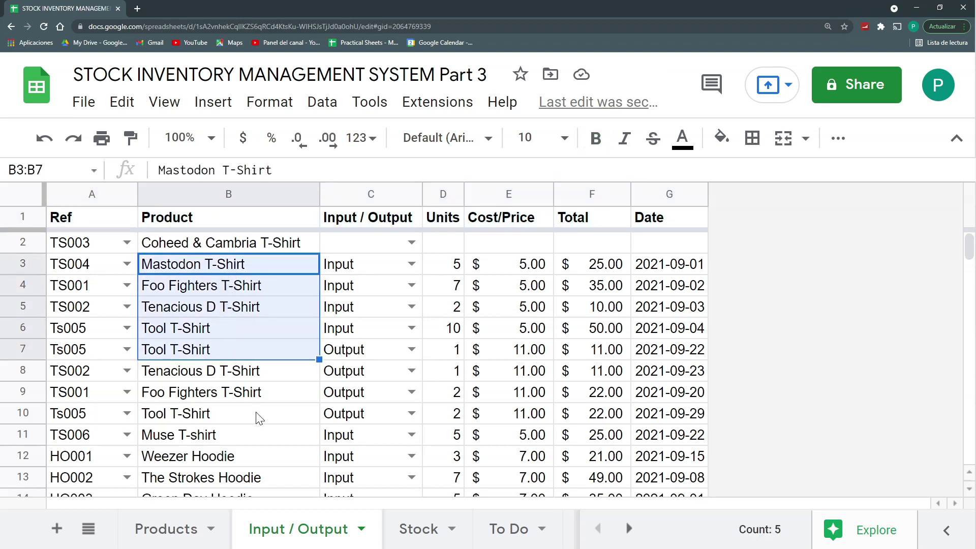
pyautogui.click(240, 436)
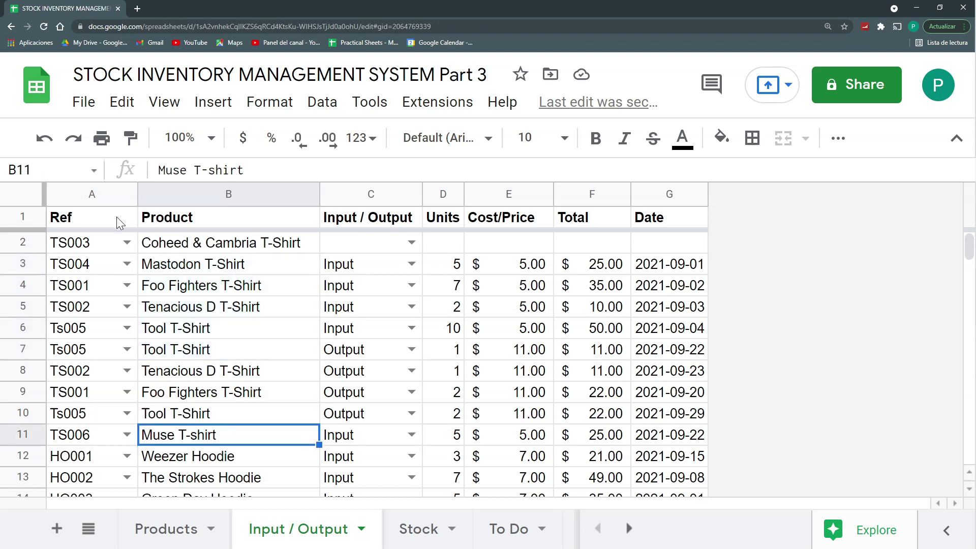
pyautogui.moveTo(117, 217); pyautogui.dragTo(669, 229)
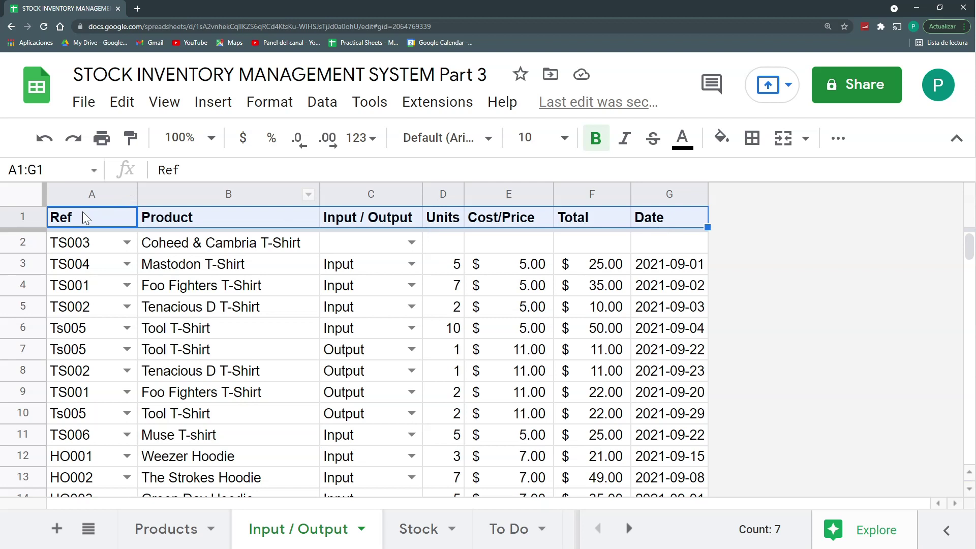
pyautogui.click(149, 216)
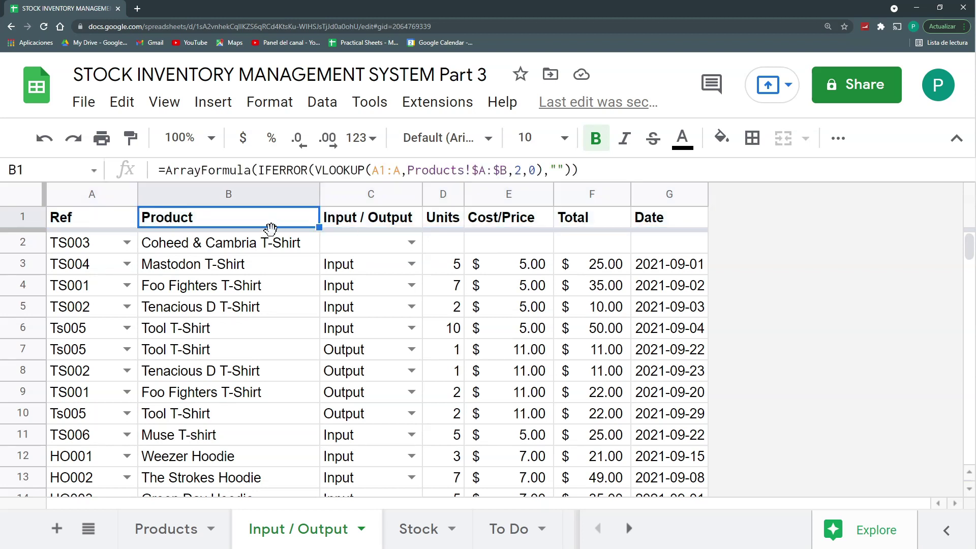
pyautogui.click(20, 241)
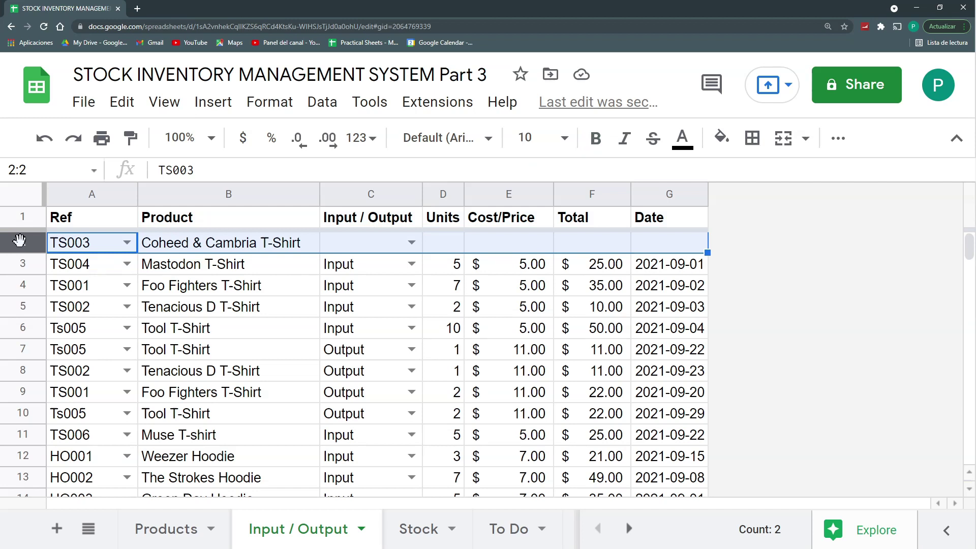
pyautogui.hotkey('ctrl', 'alt', '-')
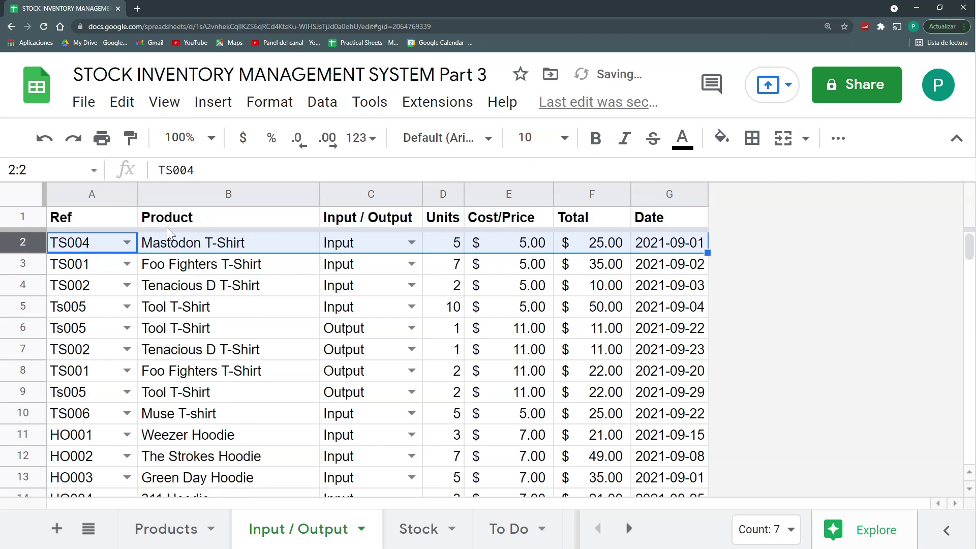
pyautogui.click(168, 227)
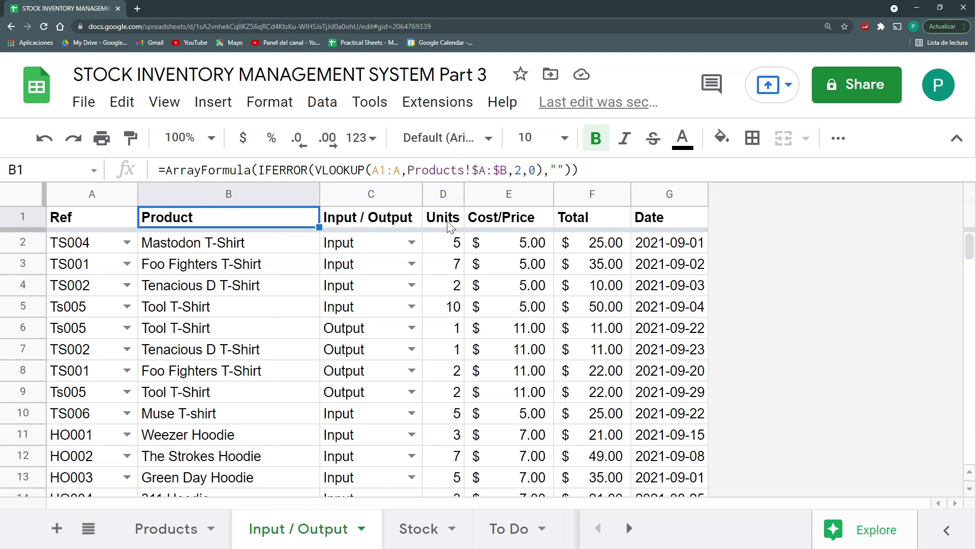
# Step: In E2's formula, extend C2 to C2:C and A2 to A2:A, making the first Products range absolute
pyautogui.click(498, 218)
pyautogui.click(523, 246)
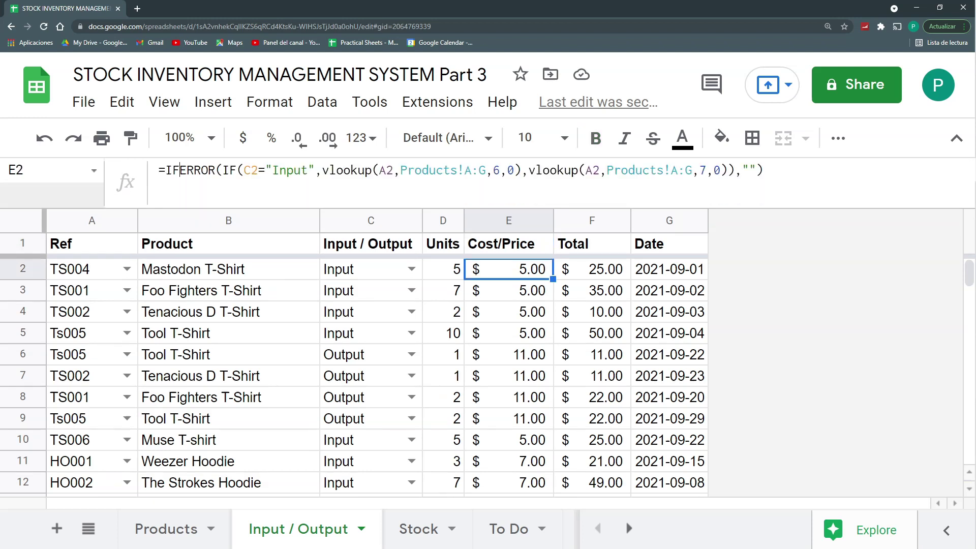
pyautogui.moveTo(180, 170); pyautogui.dragTo(260, 170)
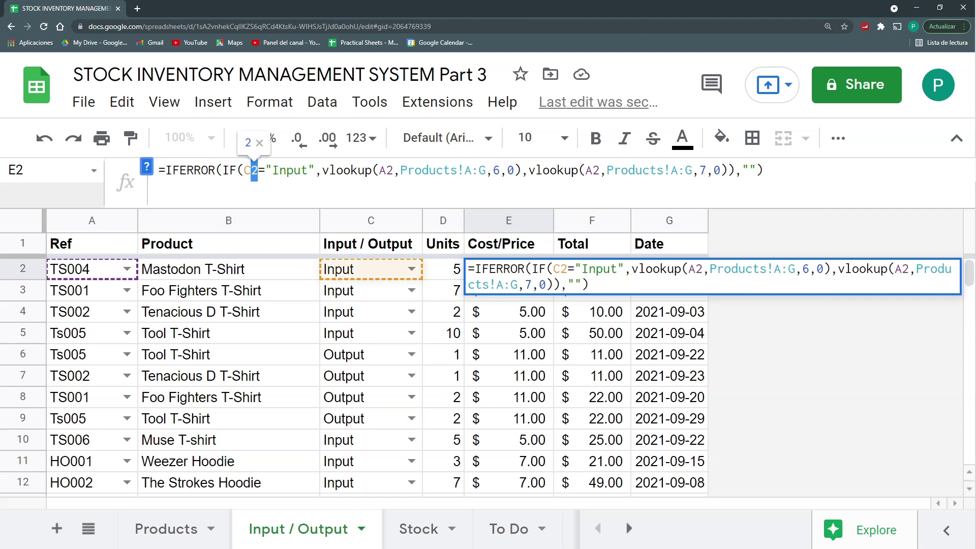
pyautogui.click(258, 170)
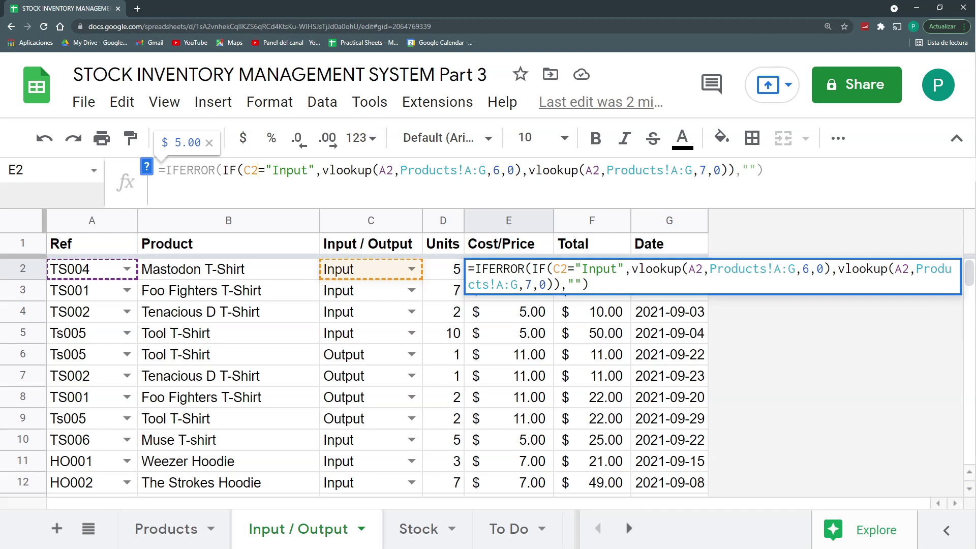
pyautogui.write(':C')
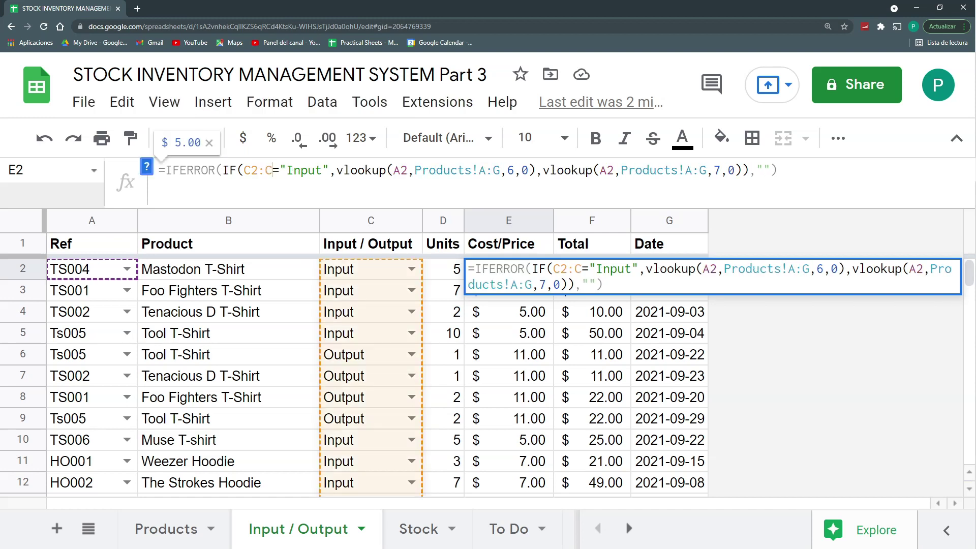
pyautogui.click(406, 170)
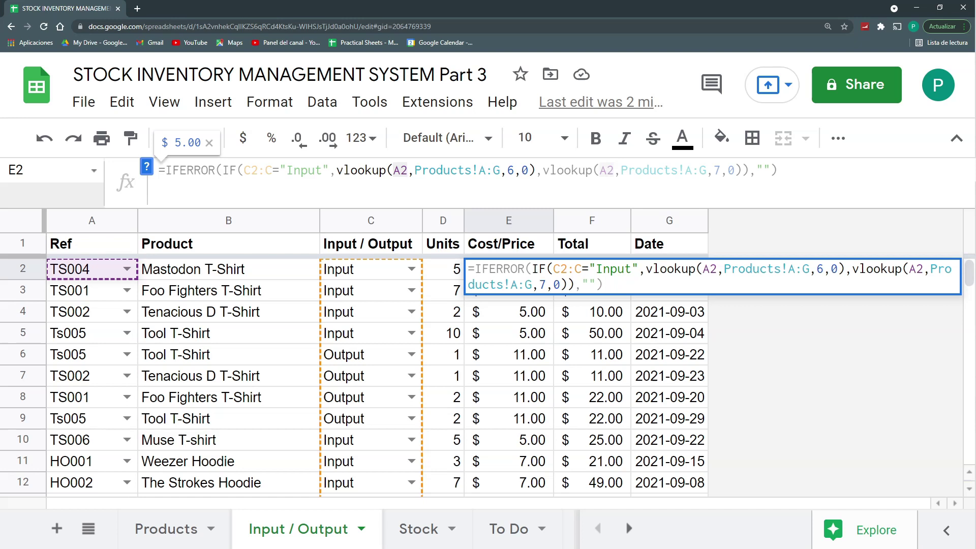
pyautogui.write(':A')
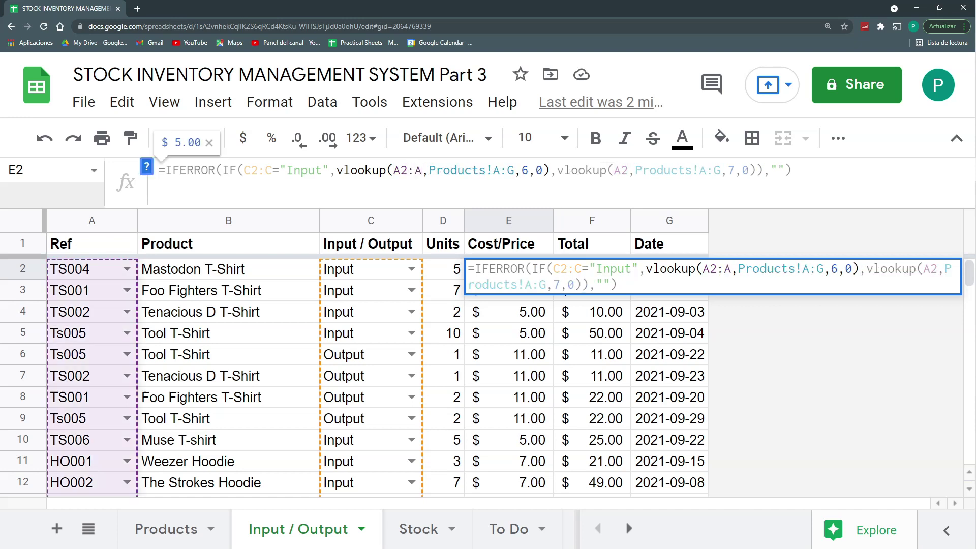
pyautogui.hotkey('shift', 'Left')
pyautogui.hotkey('shift', 'Left')
pyautogui.hotkey('shift', 'Left')
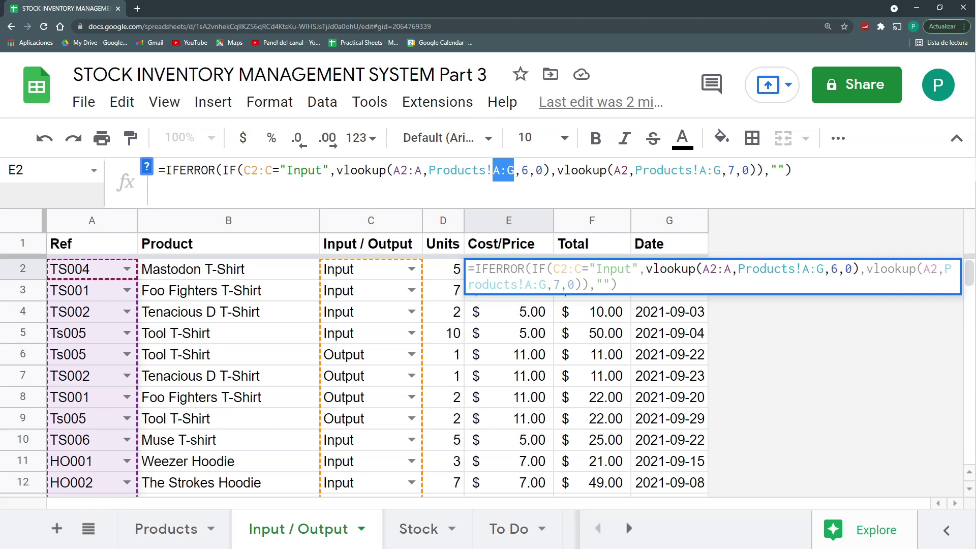
pyautogui.press('F4')
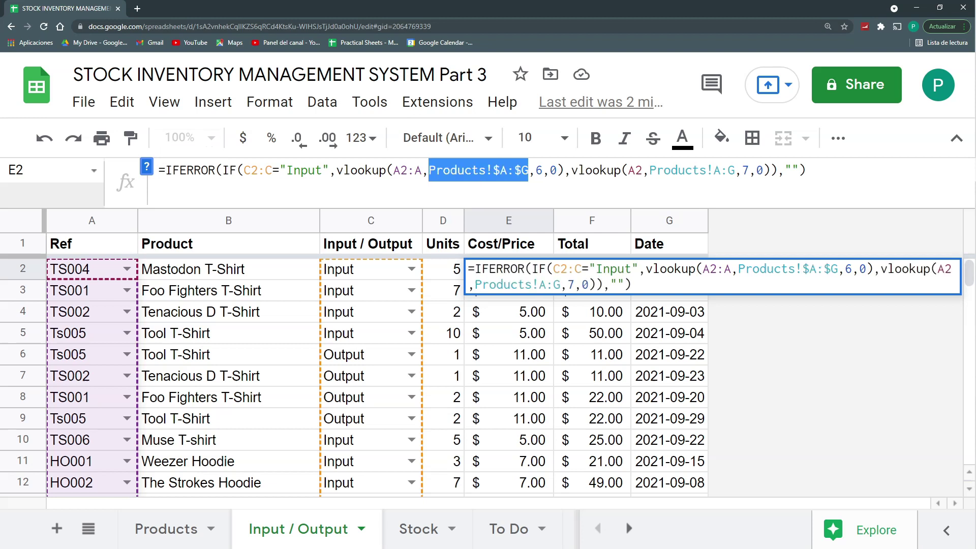
# Step: Extend the second A2 to A2:A, make Products!$A:$G absolute, and wrap the formula in ArrayFormula
pyautogui.click(643, 170)
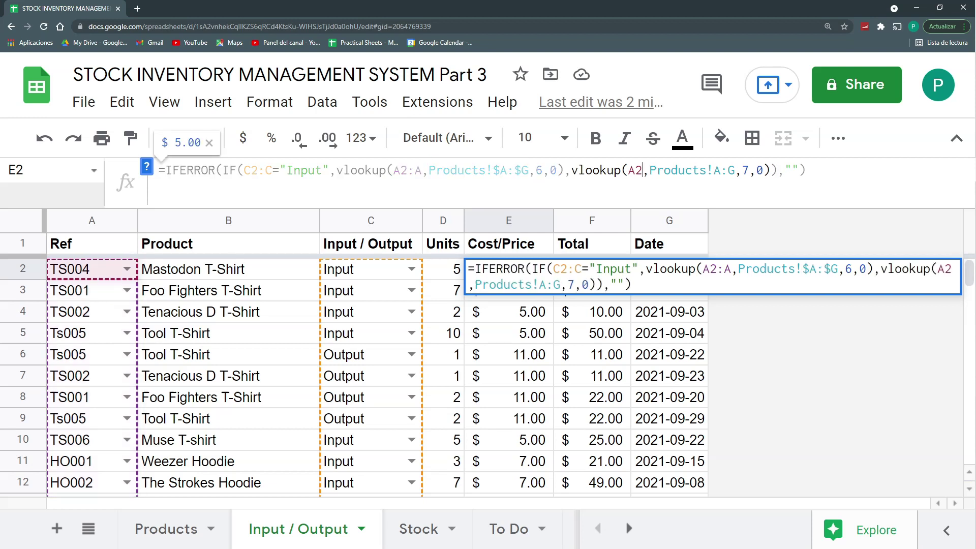
pyautogui.write(':A')
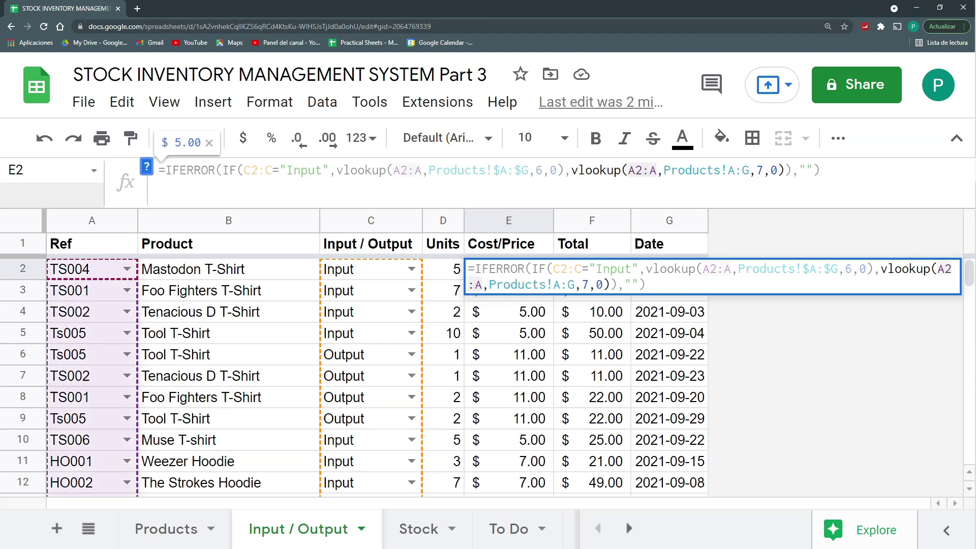
pyautogui.moveTo(749, 170); pyautogui.dragTo(663, 170)
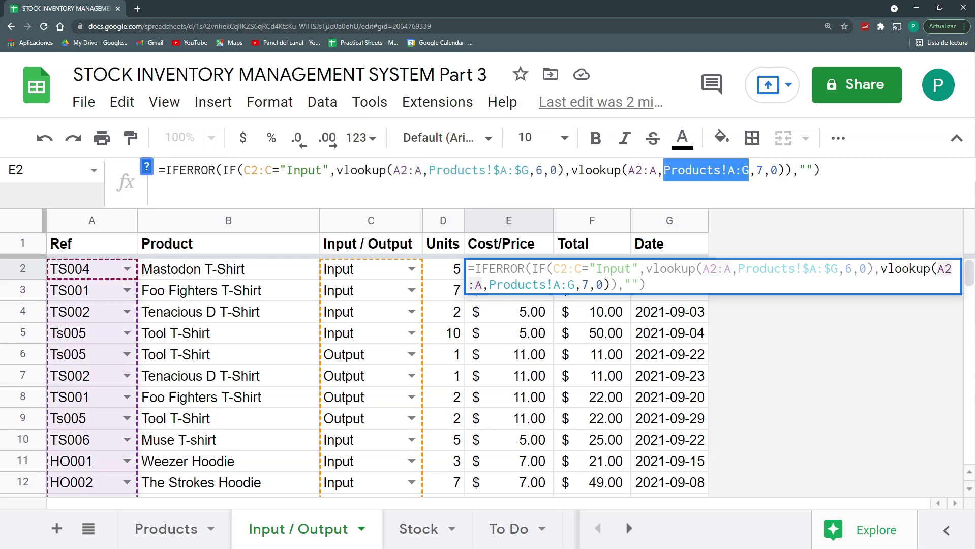
pyautogui.press('F4')
pyautogui.click(835, 170)
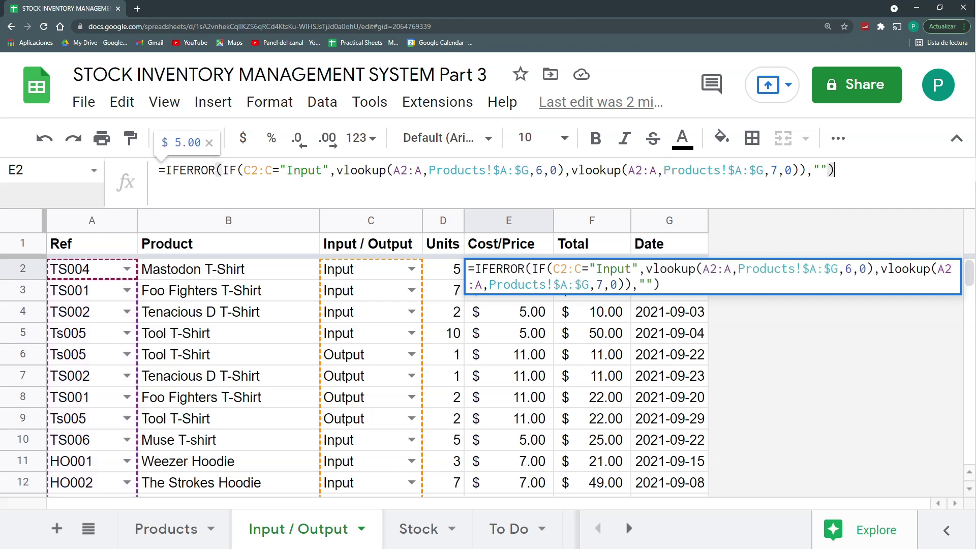
pyautogui.hotkey('ctrl', 'shift', 'Return')
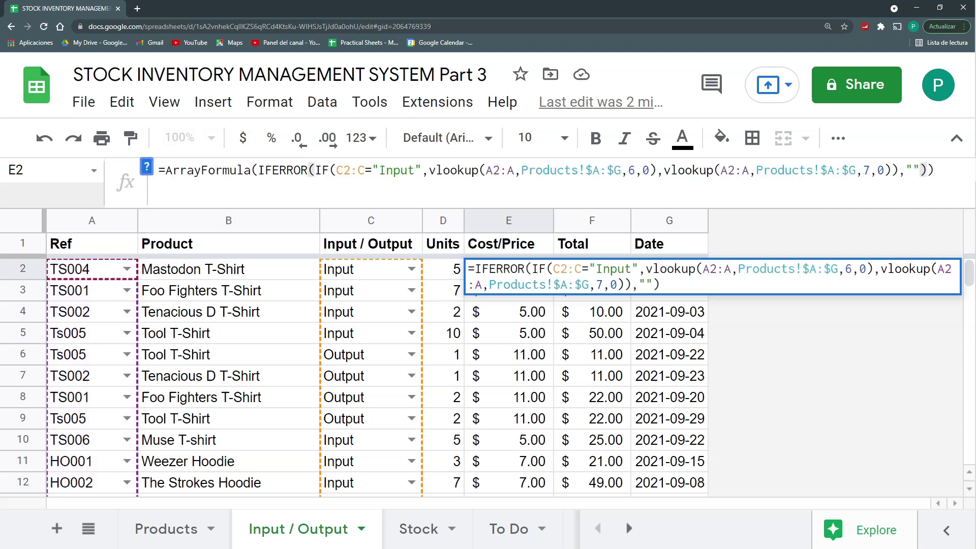
pyautogui.press('Return')
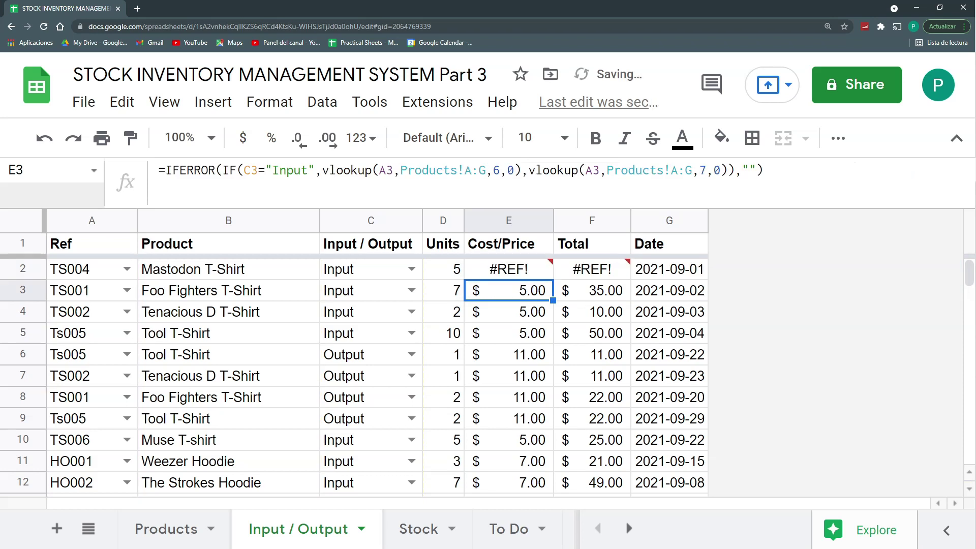
# Step: Clear the old Cost/Price values from E3 downward so the E2 array can fill the column
pyautogui.moveTo(535, 273)
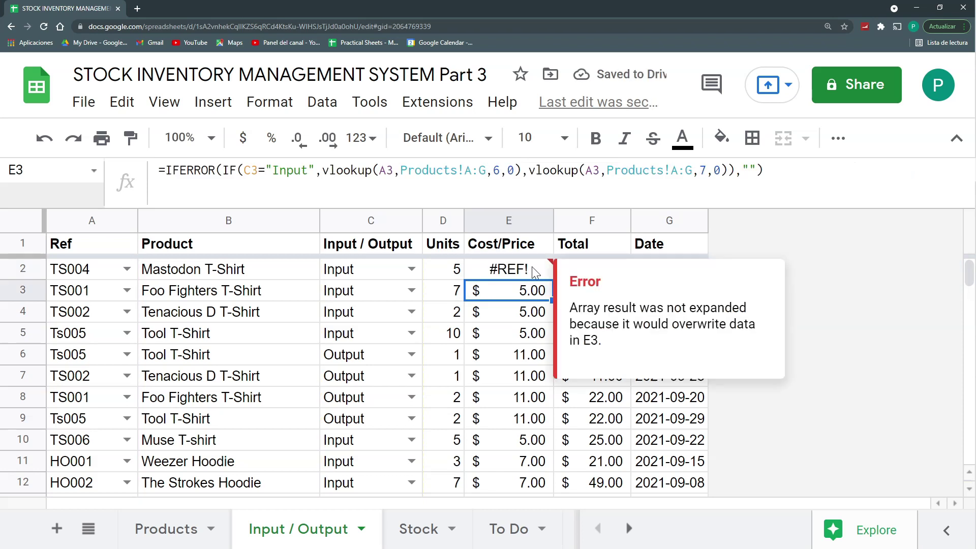
pyautogui.click(524, 317)
pyautogui.click(524, 298)
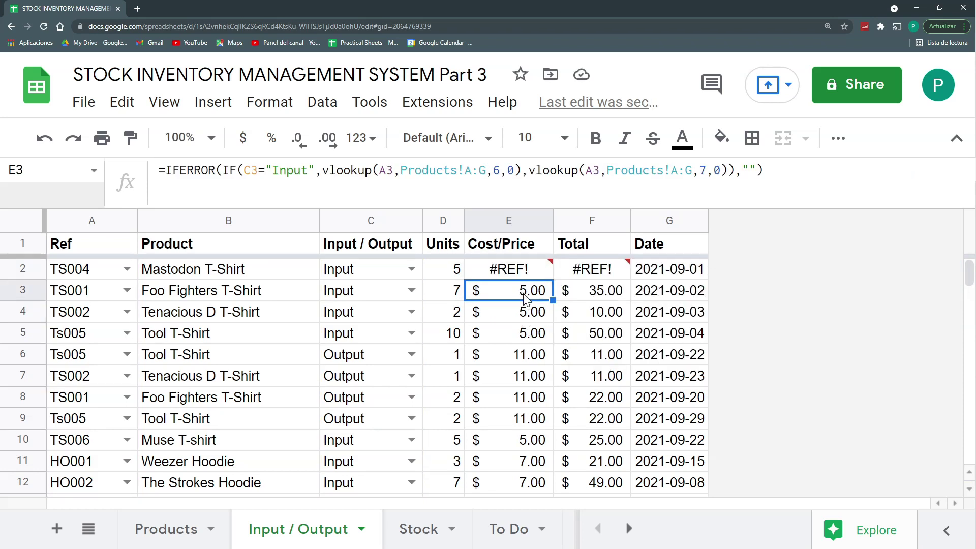
pyautogui.hotkey('ctrl', 'shift', 'Down')
pyautogui.press('Delete')
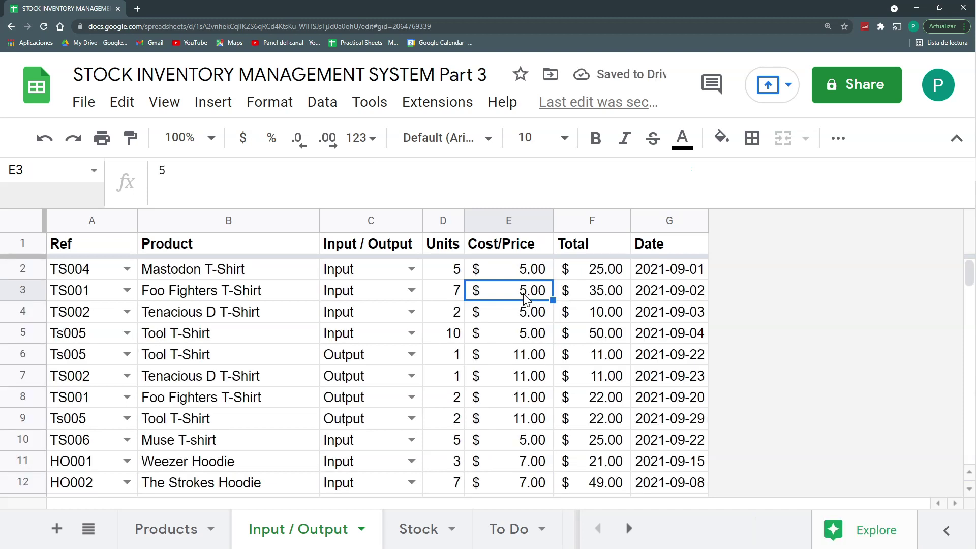
pyautogui.press('Up')
# Step: Check the filled prices, copy the price formula up into header E1, and undo the #REF! result
pyautogui.click(530, 297)
pyautogui.click(537, 326)
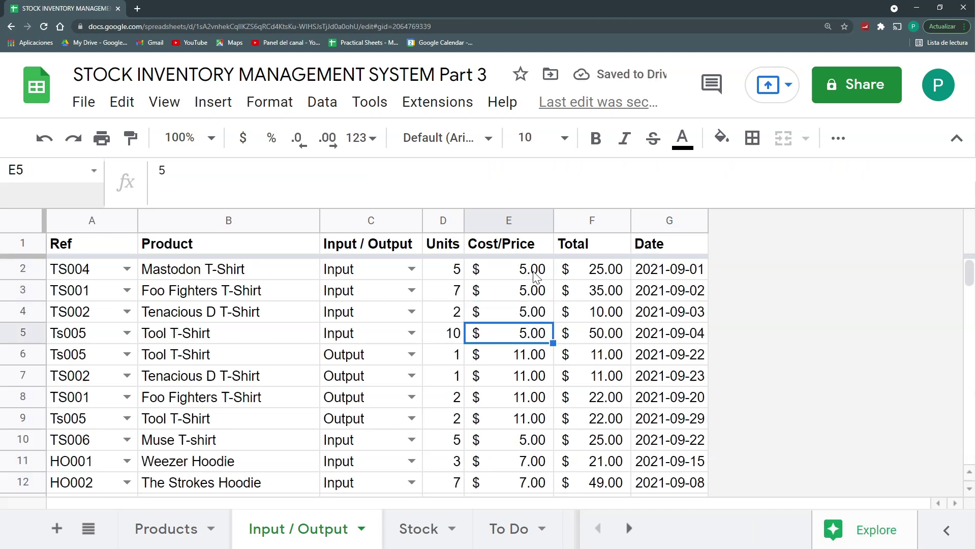
pyautogui.click(535, 276)
pyautogui.scroll(-5, 526, 291)
pyautogui.scroll(-5, 524, 294)
pyautogui.scroll(3, 523, 351)
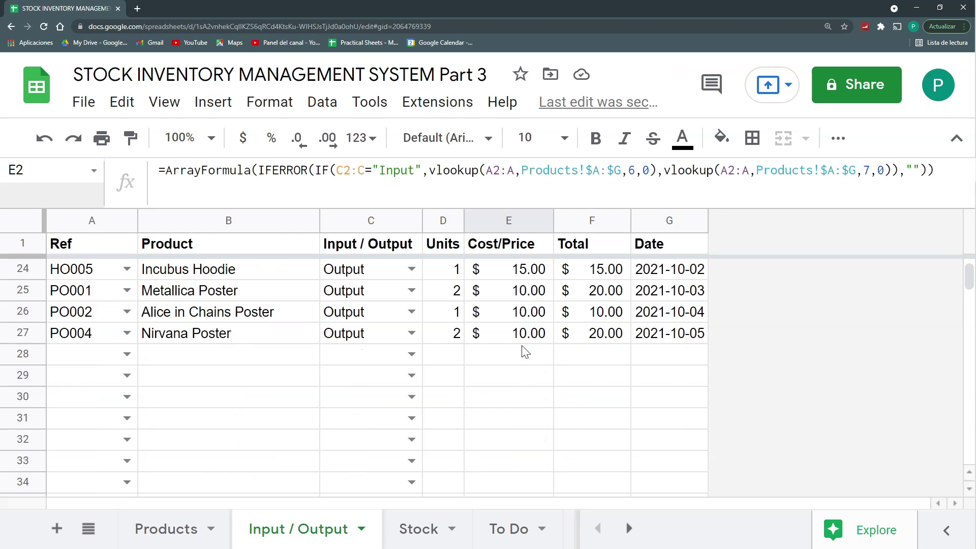
pyautogui.scroll(5, 509, 384)
pyautogui.scroll(2, 495, 378)
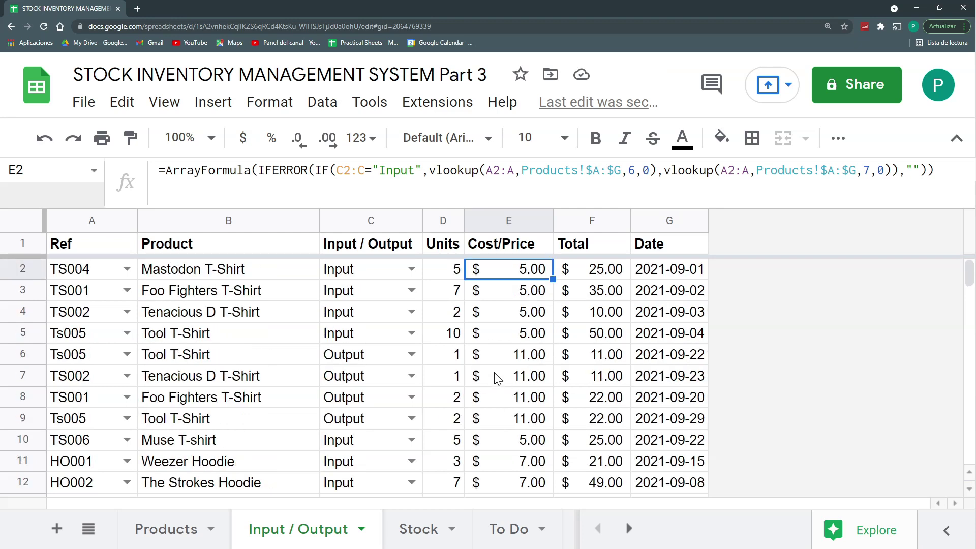
pyautogui.moveTo(553, 278); pyautogui.dragTo(551, 245)
pyautogui.click(543, 271)
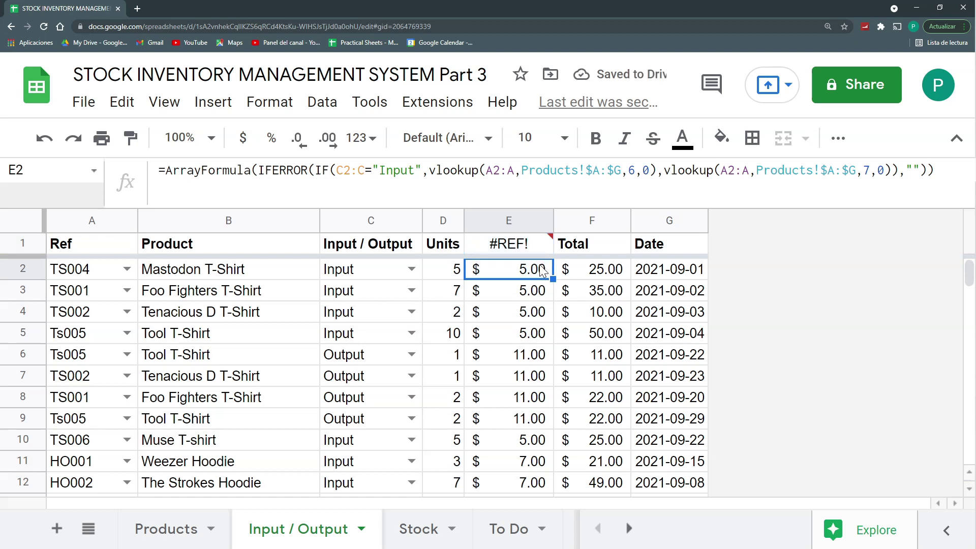
pyautogui.hotkey('ctrl', 'z')
pyautogui.click(508, 246)
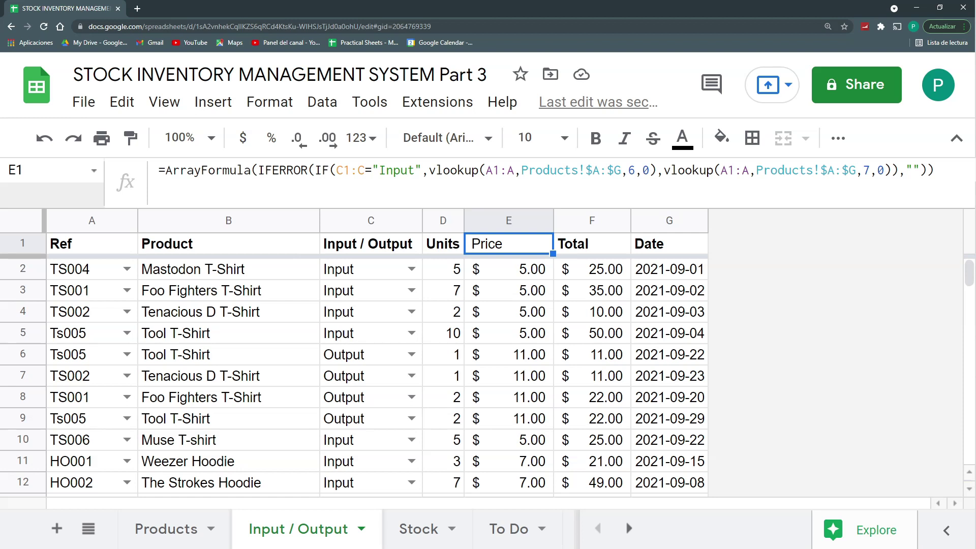
# Step: Add an IF(ROW(A1:A)=1,"Cost/Price",…) check to E1's formula, placed outside IFERROR
pyautogui.click(315, 169)
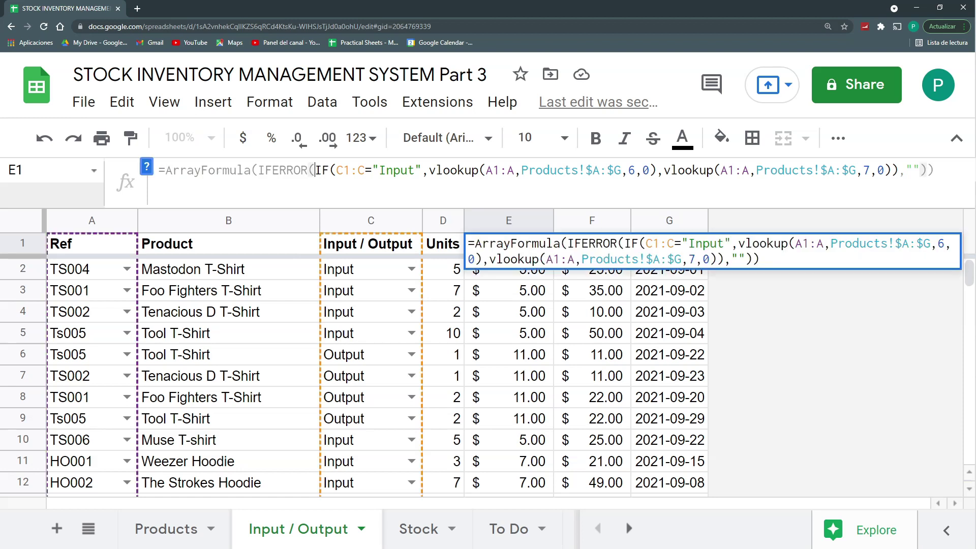
pyautogui.write('IF(ROW(')
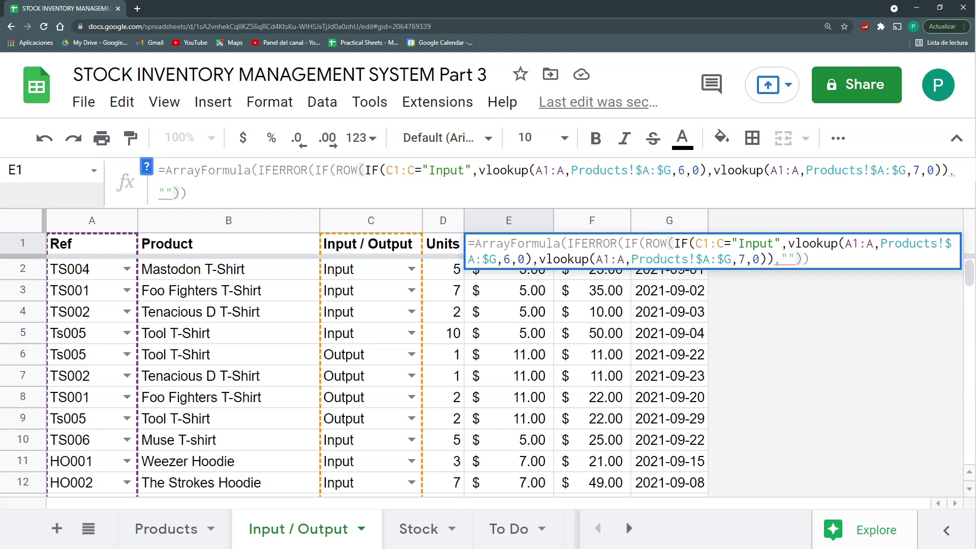
pyautogui.write('A1:A)=1')
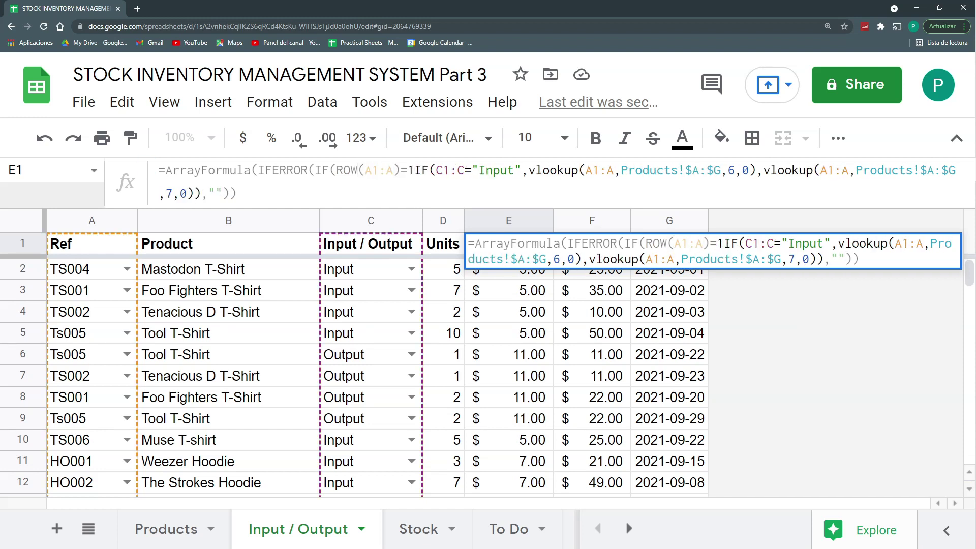
pyautogui.write(';')
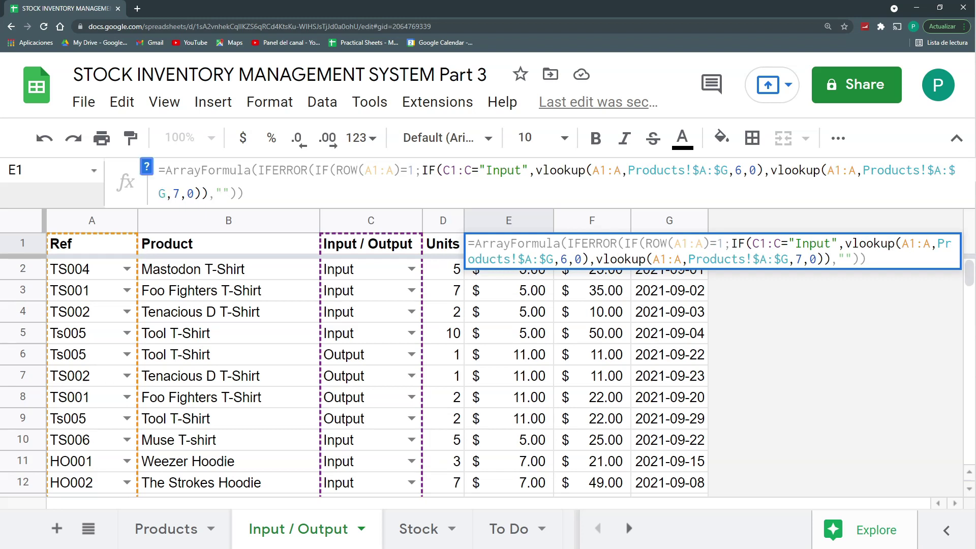
pyautogui.write('"cOS')
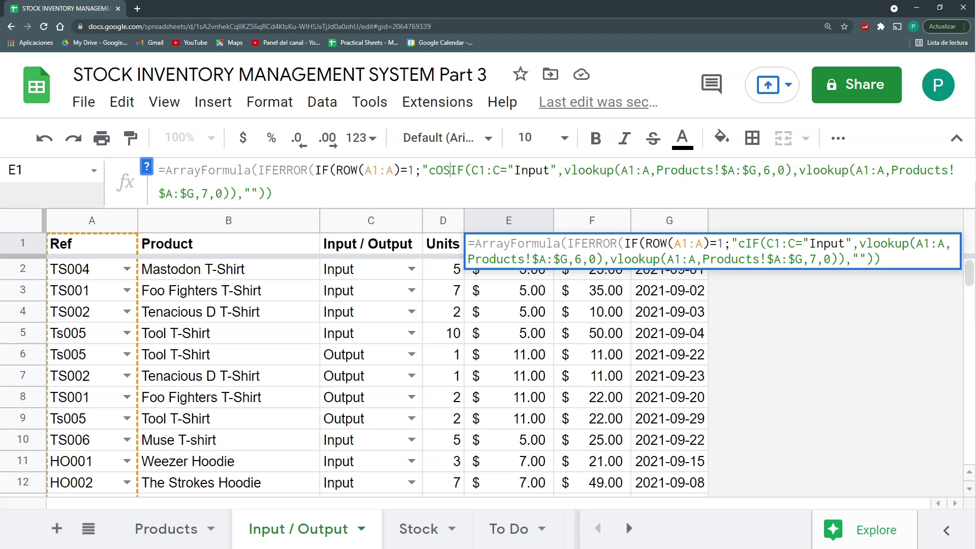
pyautogui.press('BackSpace')
pyautogui.press('BackSpace')
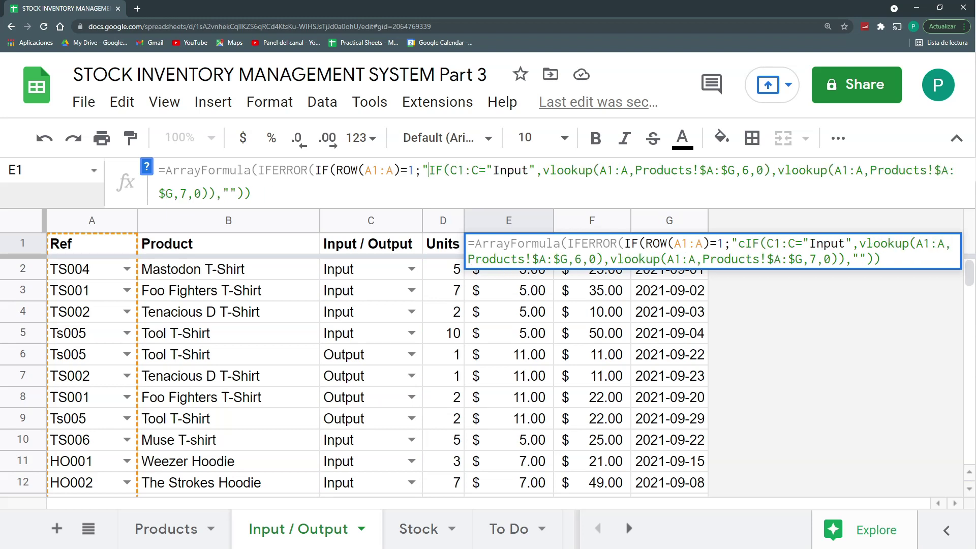
pyautogui.write('Cost/Price"')
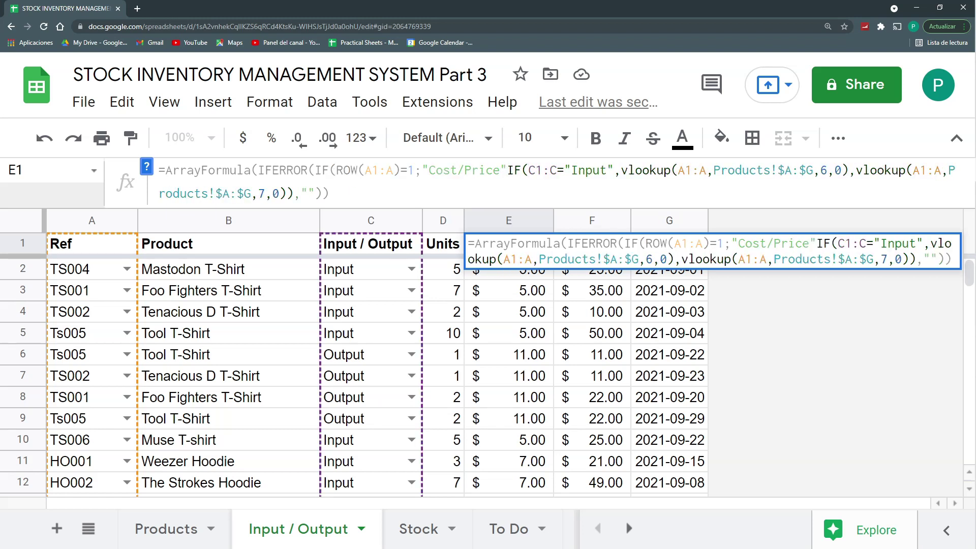
pyautogui.write(';')
pyautogui.press('Return')
pyautogui.press('Up')
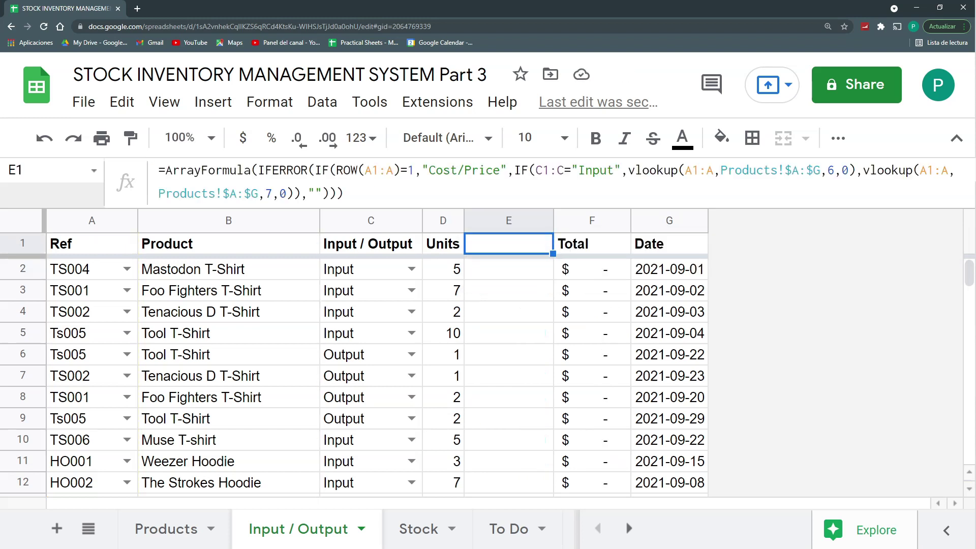
pyautogui.moveTo(513, 170); pyautogui.dragTo(315, 170)
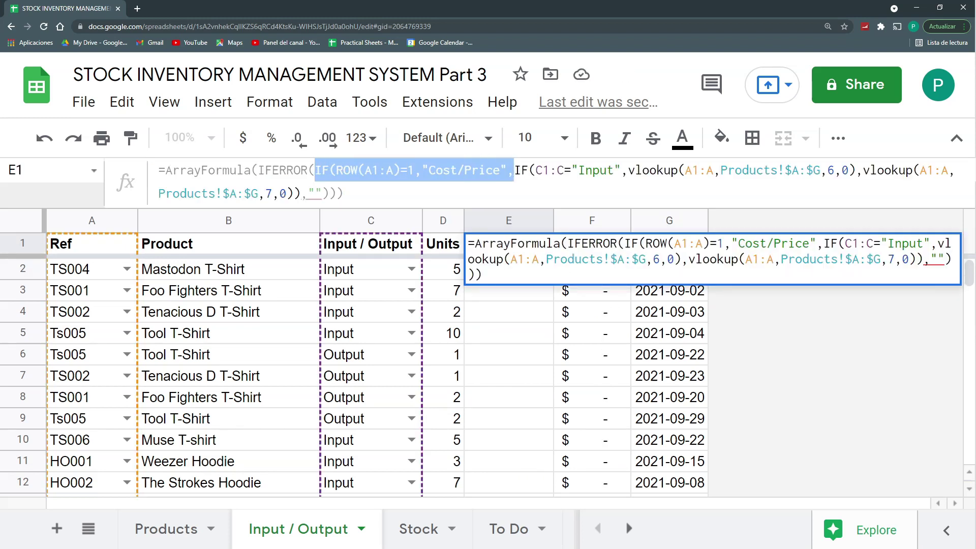
pyautogui.press('BackSpace')
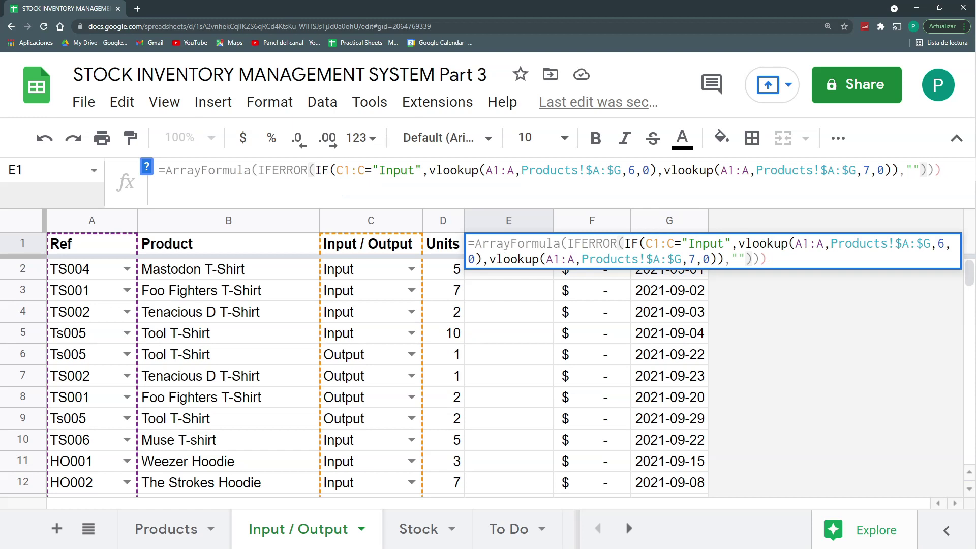
pyautogui.hotkey('ctrl', 'z')
pyautogui.press('Return')
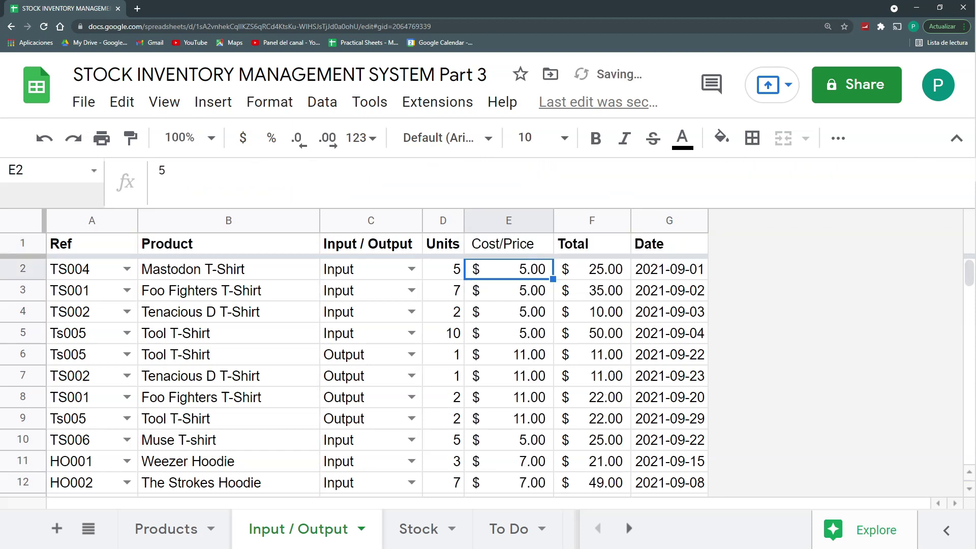
# Step: Check several looked-up prices in column E and the Total cells F1 and F2
pyautogui.click(455, 247)
pyautogui.click(509, 380)
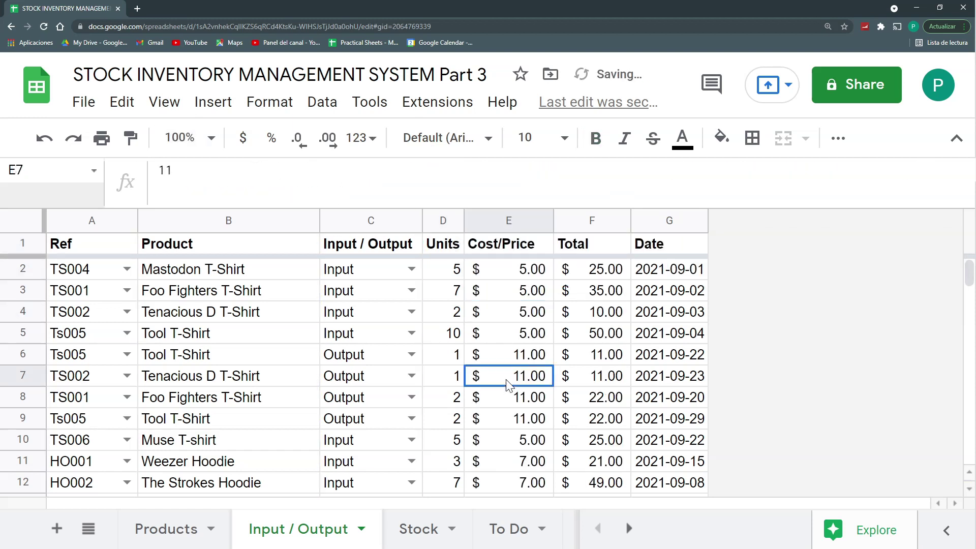
pyautogui.click(518, 444)
pyautogui.click(513, 315)
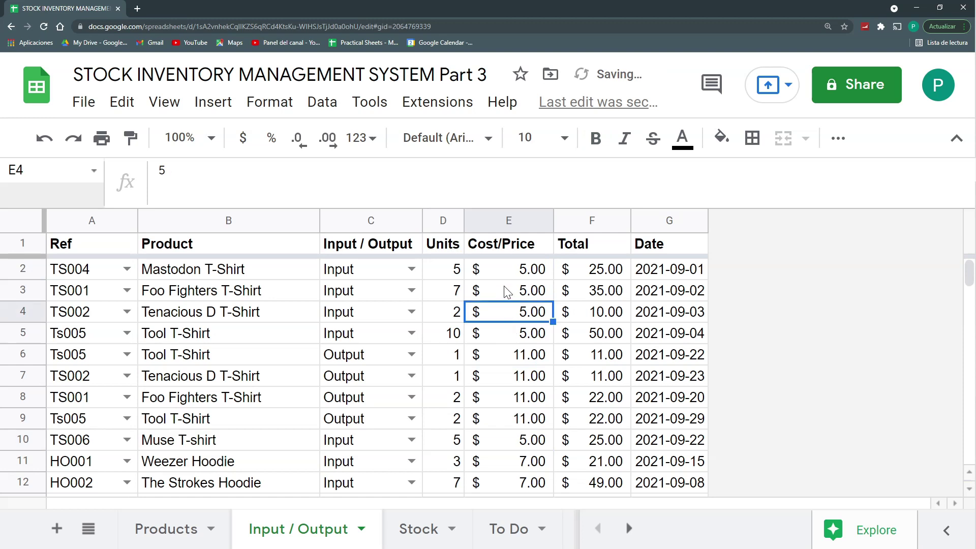
pyautogui.click(505, 248)
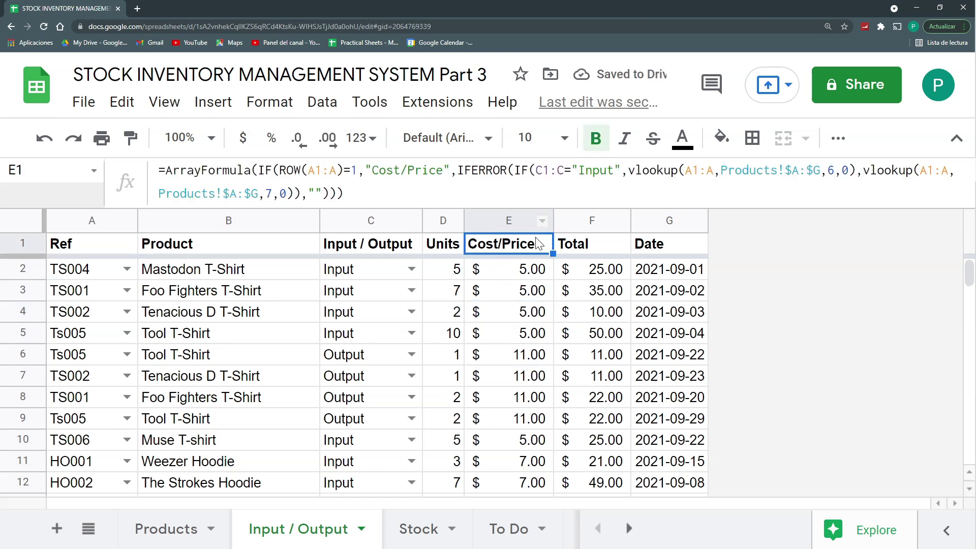
pyautogui.click(590, 247)
pyautogui.click(594, 271)
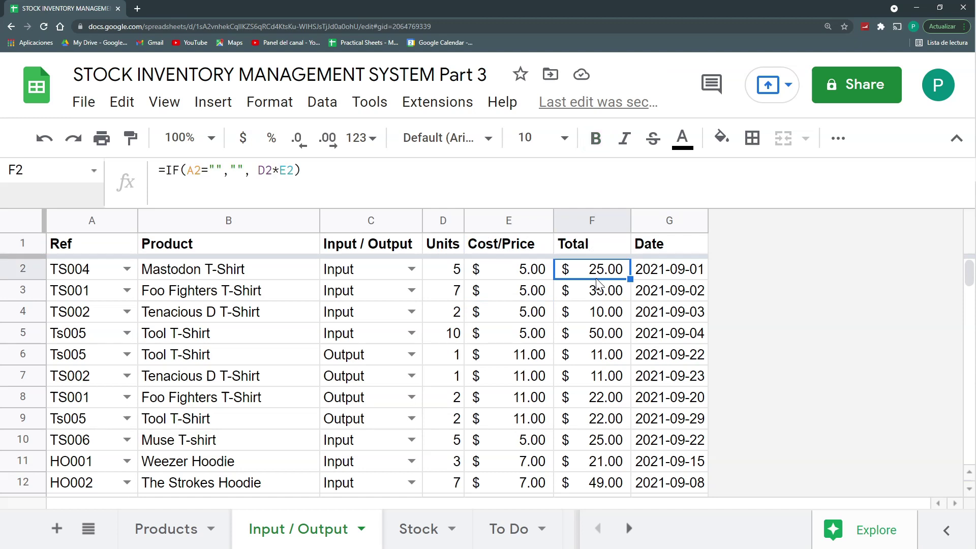
# Step: Turn F2's Total into an ArrayFormula: IF(A2:A="","",D2:D*E2:E)
pyautogui.click(201, 171)
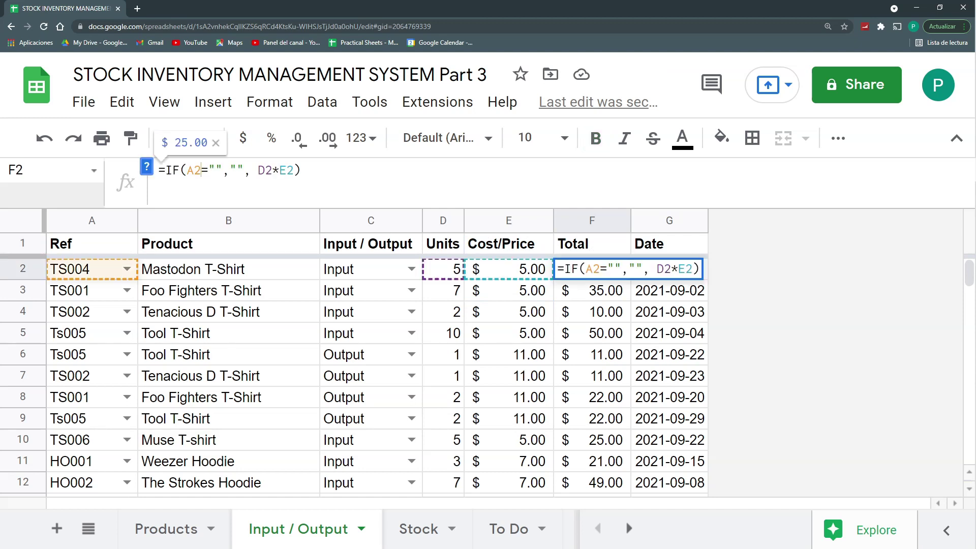
pyautogui.write(':A')
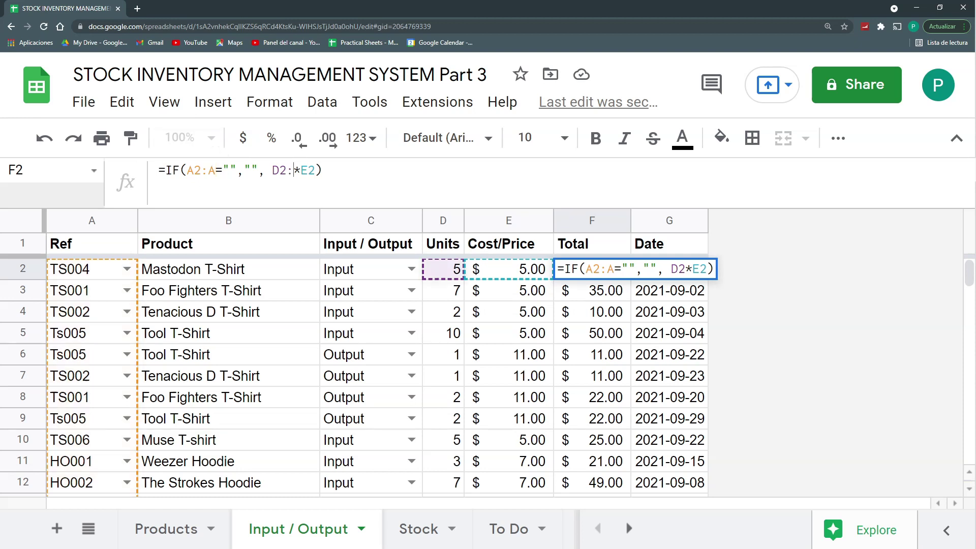
pyautogui.write(':d')
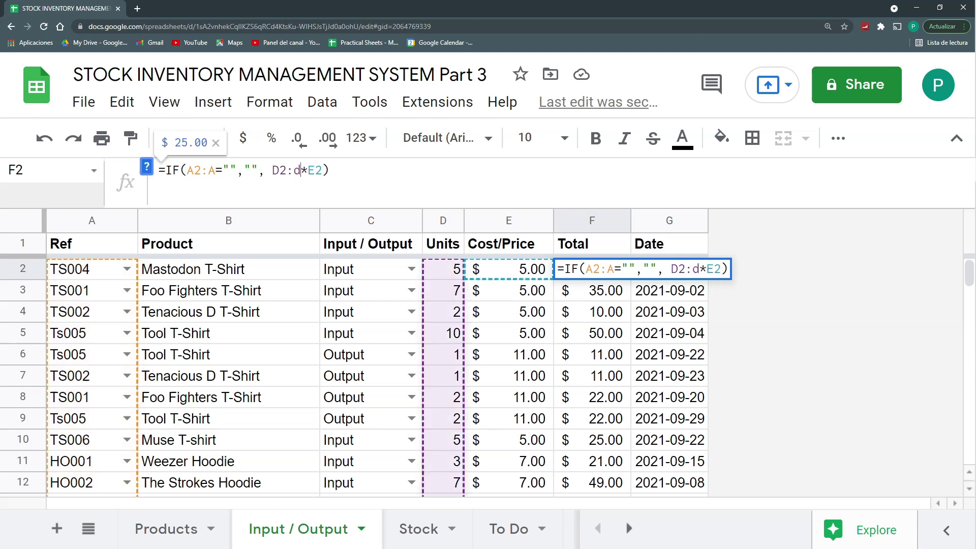
pyautogui.press('BackSpace')
pyautogui.write('D')
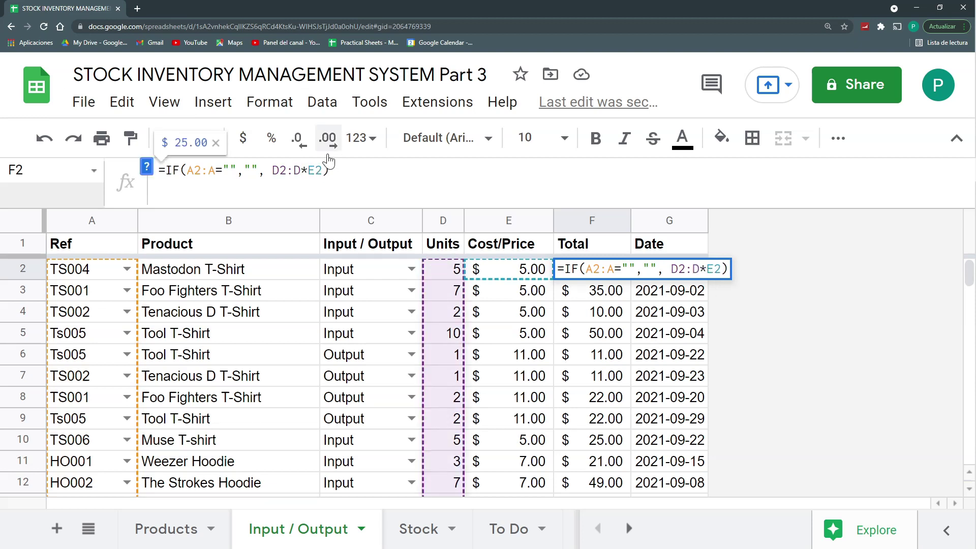
pyautogui.click(322, 170)
pyautogui.write(':E')
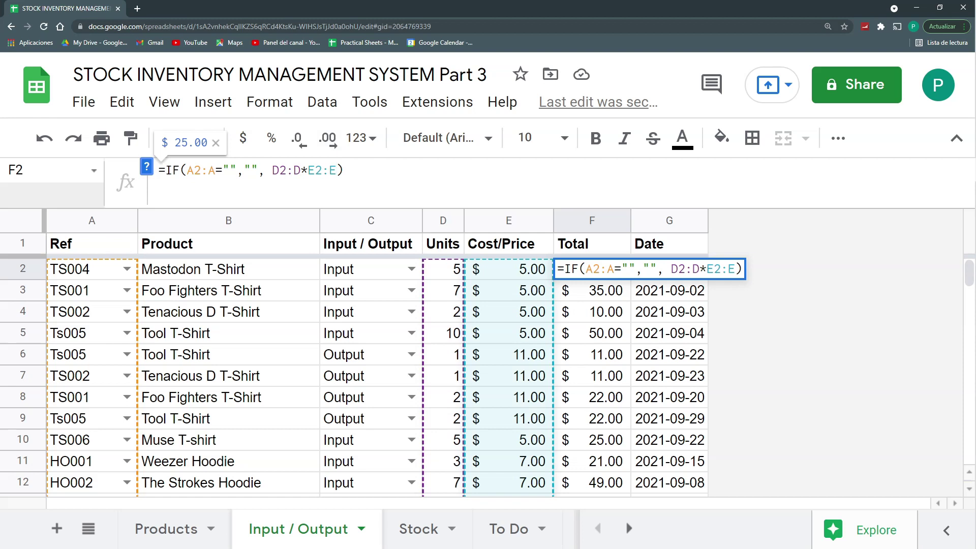
pyautogui.hotkey('ctrl', 'shift', 'Return')
pyautogui.press('Return')
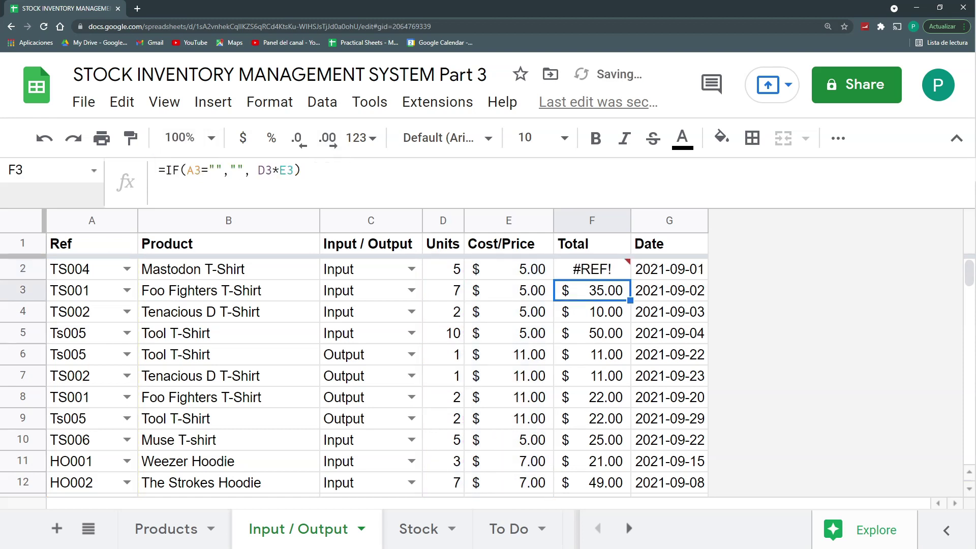
# Step: Clear the old per-row Total formulas below F2
pyautogui.hotkey('ctrl', 'shift', 'Down')
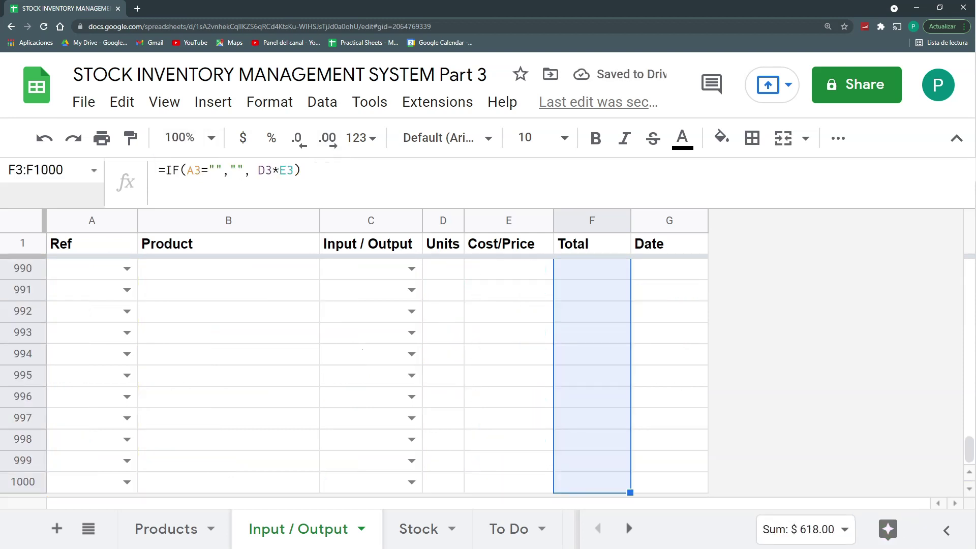
pyautogui.press('Delete')
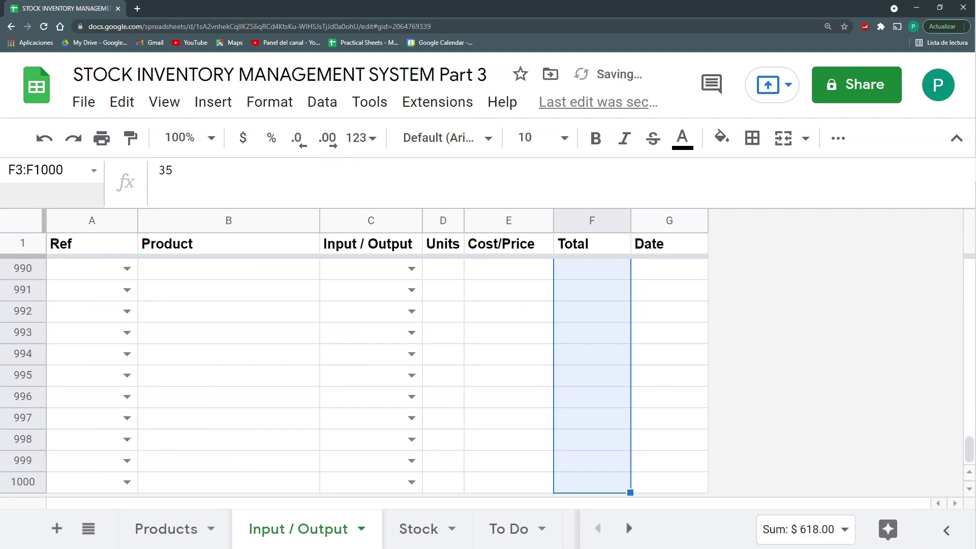
pyautogui.hotkey('ctrl', 'Up')
pyautogui.press('Down')
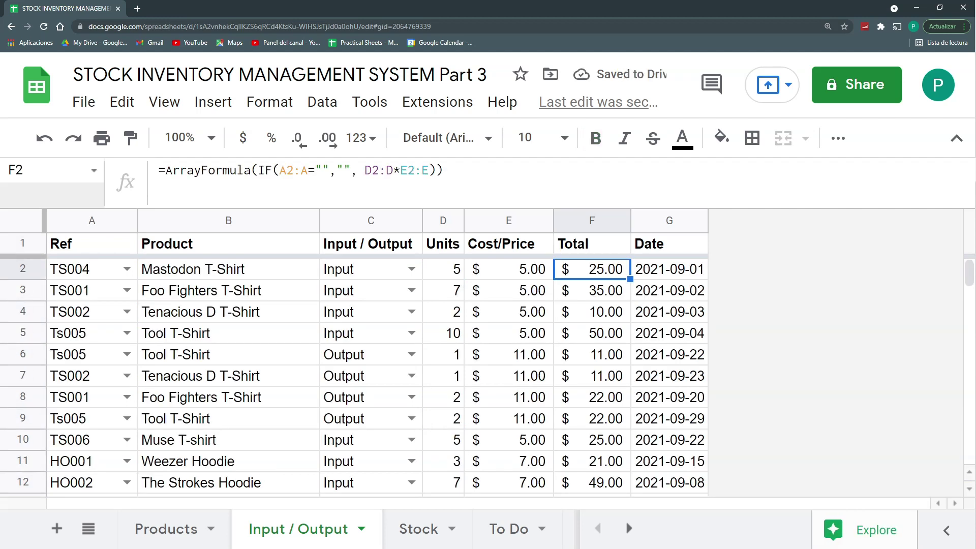
# Step: Move the Total array formula from F2 up into header cell F1
pyautogui.moveTo(630, 279); pyautogui.dragTo(630, 243)
pyautogui.click(618, 270)
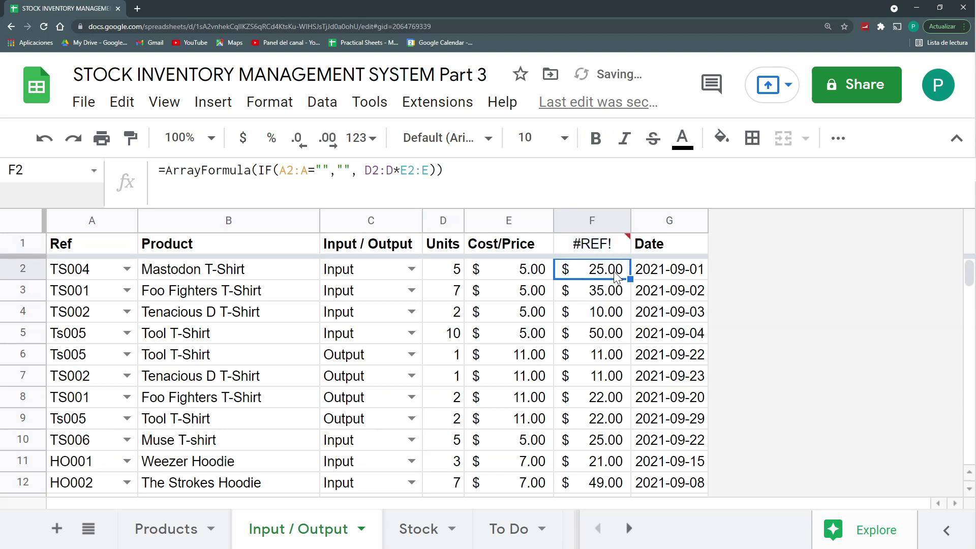
pyautogui.press('Delete')
pyautogui.press('Up')
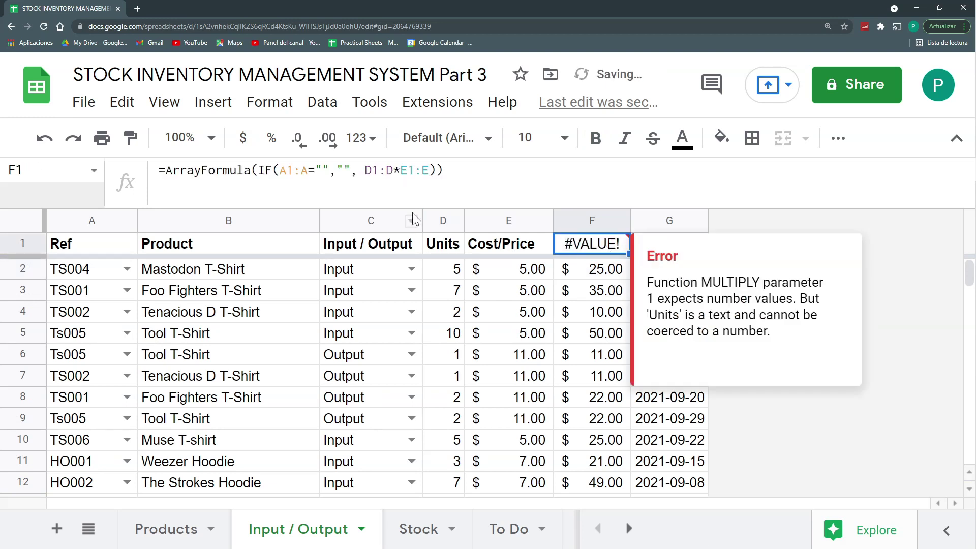
# Step: Add an IF(ROW(A1:A)=1,"Total",…) check so F1 shows the Total heading
pyautogui.click(258, 170)
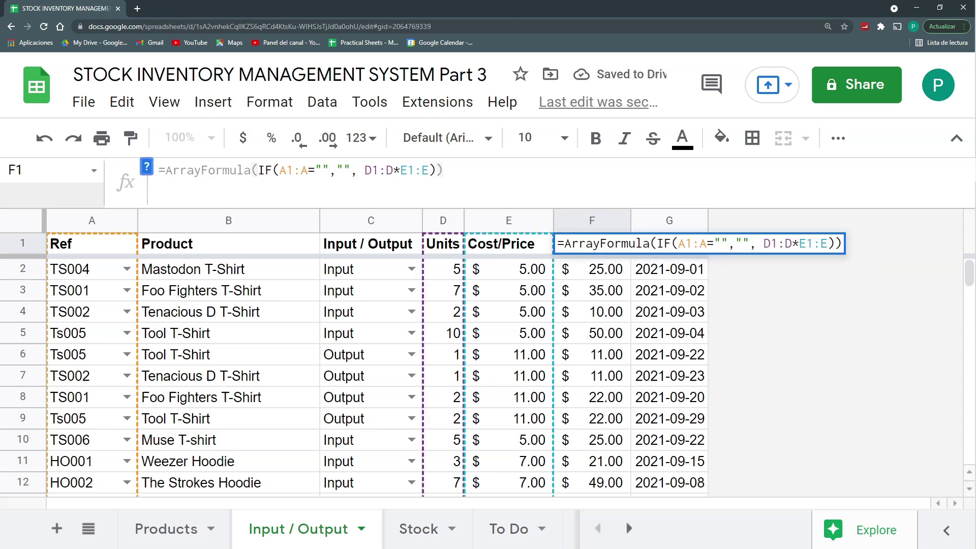
pyautogui.write('IF(')
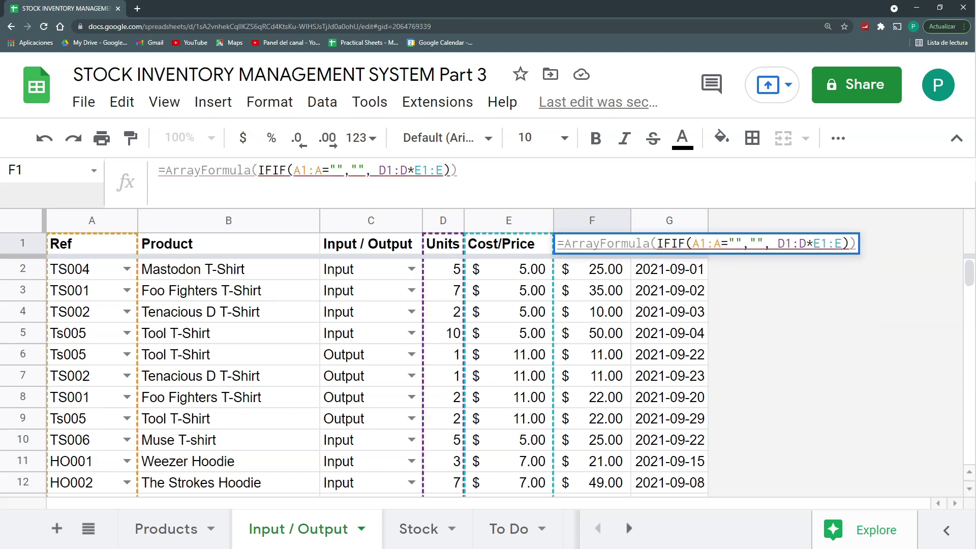
pyautogui.write('ROW(A')
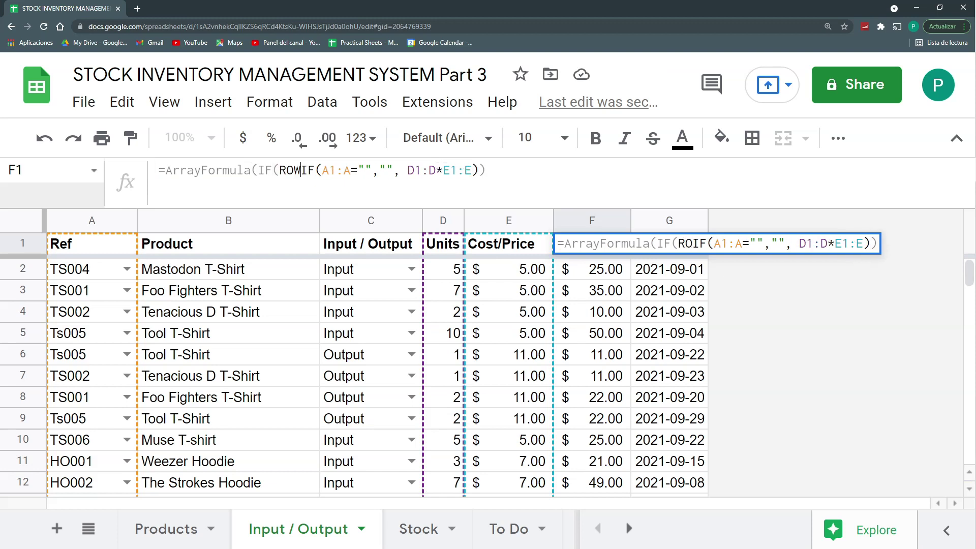
pyautogui.write('1:A')
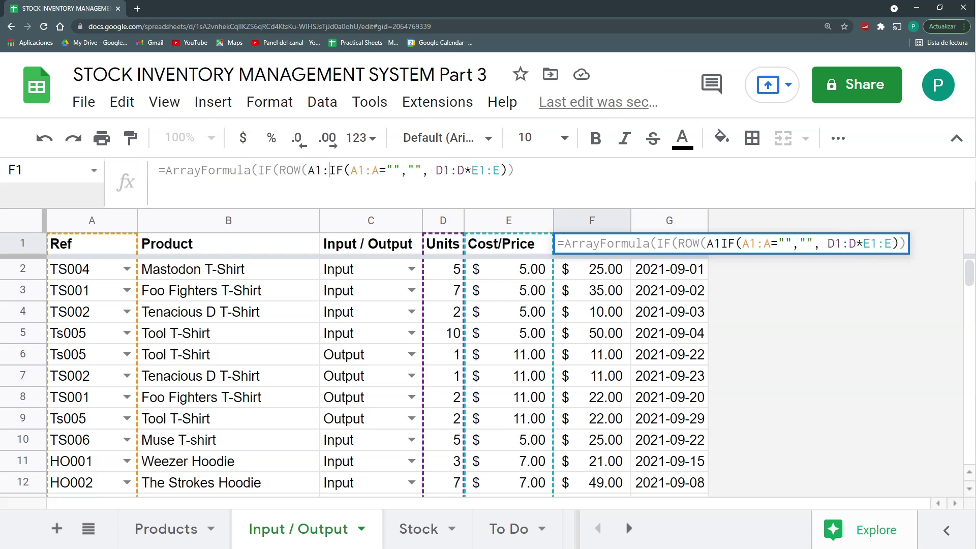
pyautogui.write(')=1;')
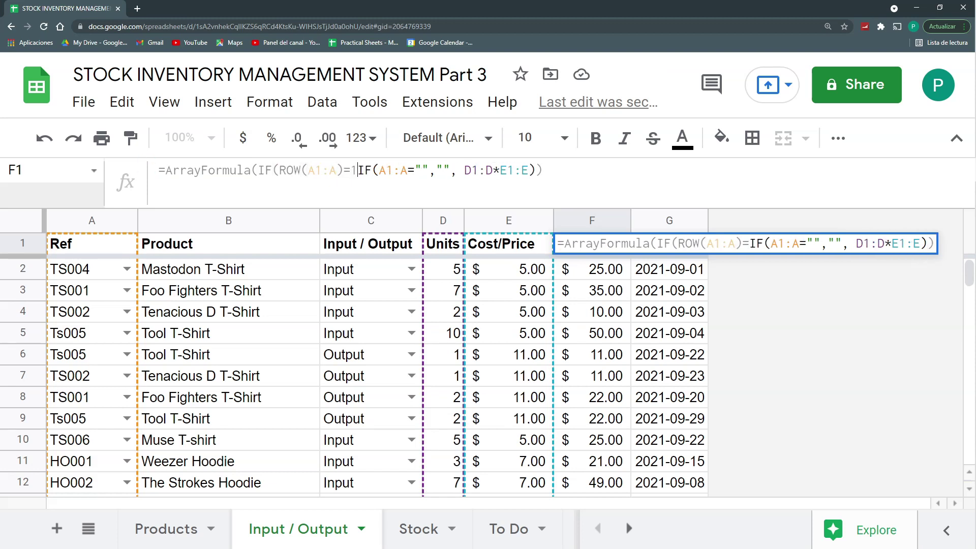
pyautogui.write('"')
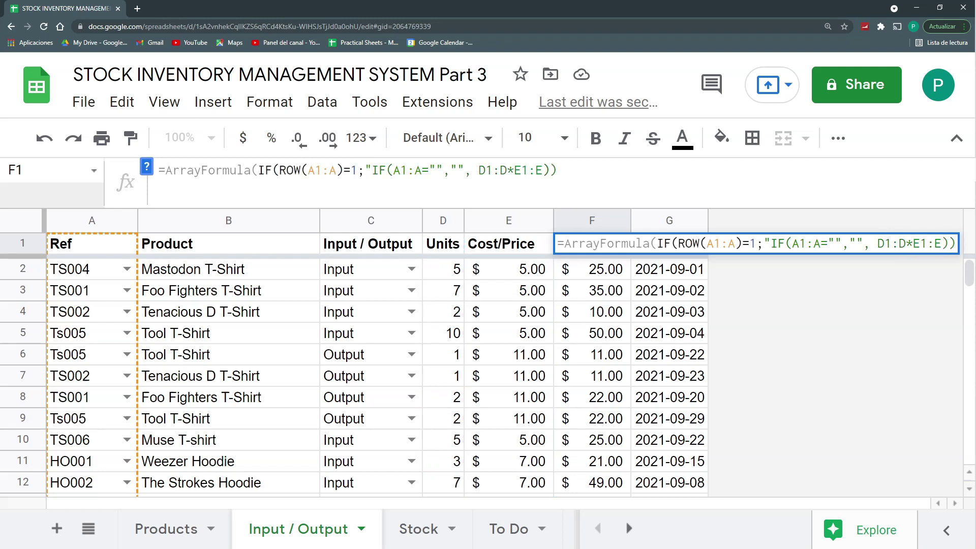
pyautogui.write('tOTA')
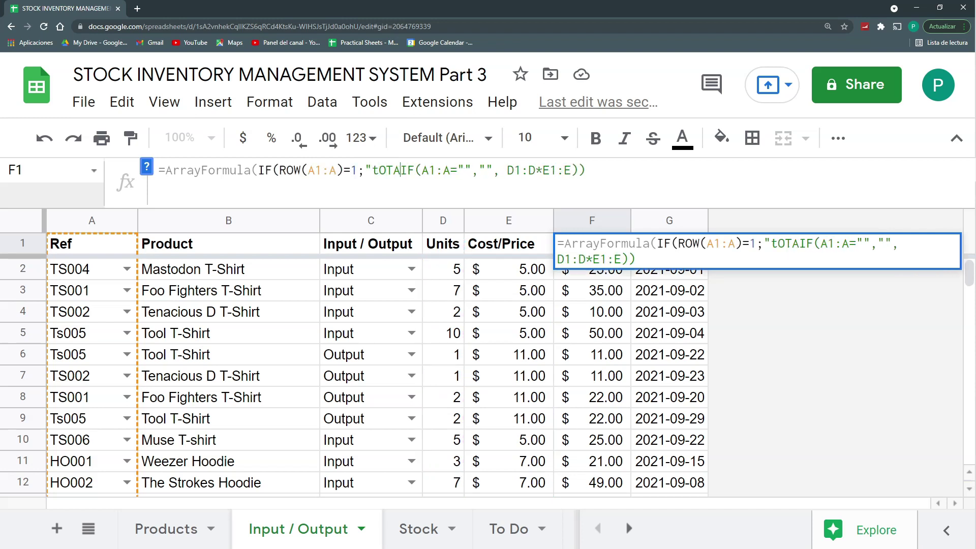
pyautogui.press('BackSpace')
pyautogui.press('BackSpace')
pyautogui.press('BackSpace')
pyautogui.press('BackSpace')
pyautogui.write('Total";')
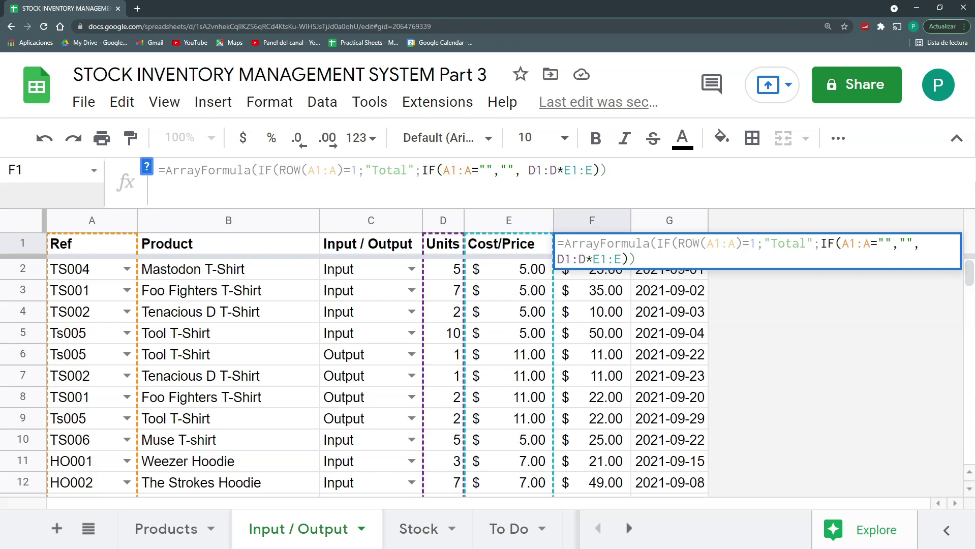
pyautogui.press('Return')
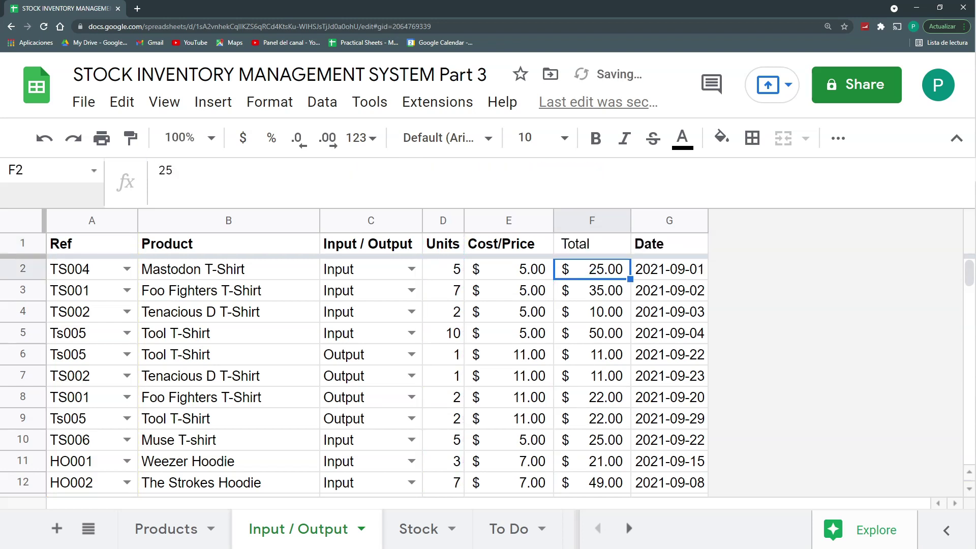
pyautogui.press('Up')
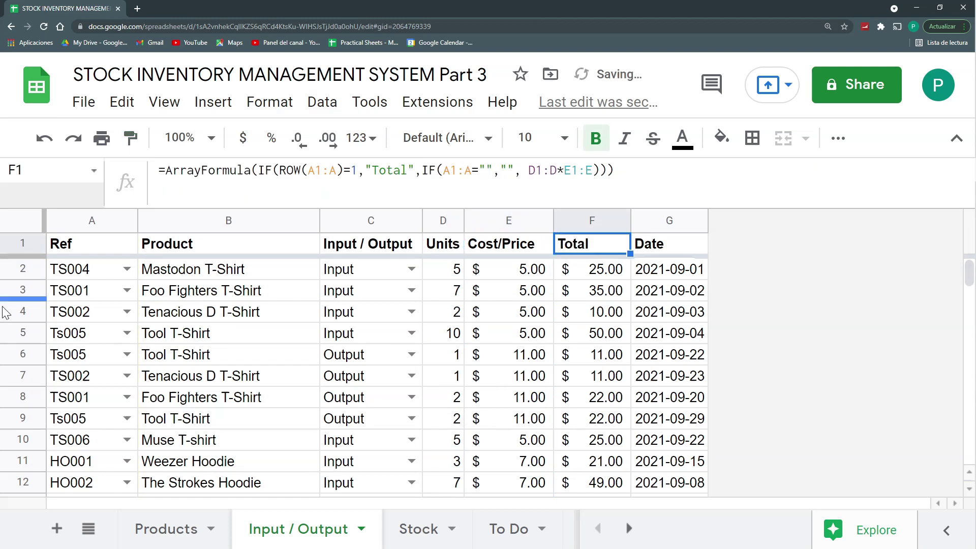
# Step: Insert a new row 2 with reference TS003, type Input and 2 units
pyautogui.click(22, 269)
pyautogui.rightClick(22, 269)
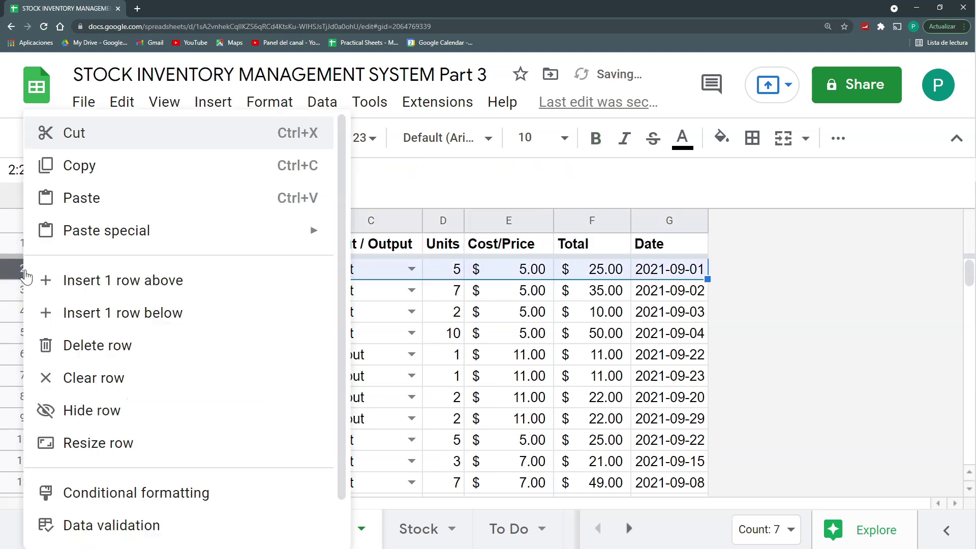
pyautogui.click(99, 288)
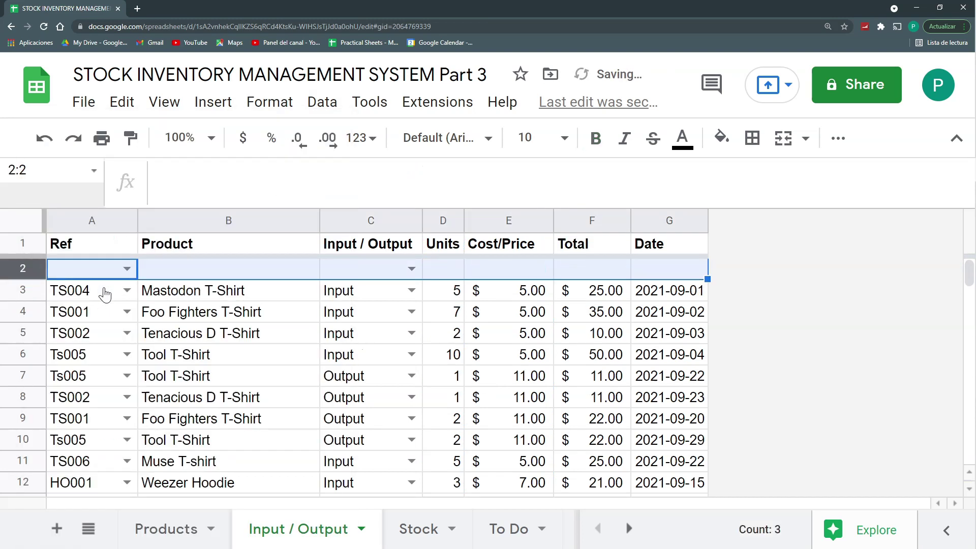
pyautogui.click(127, 268)
pyautogui.click(102, 347)
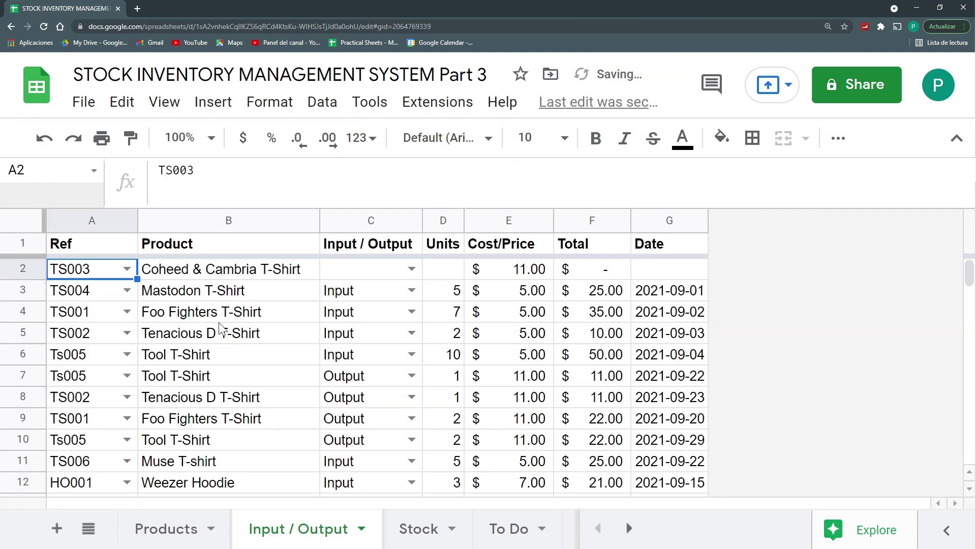
pyautogui.click(411, 270)
pyautogui.click(396, 298)
pyautogui.click(448, 273)
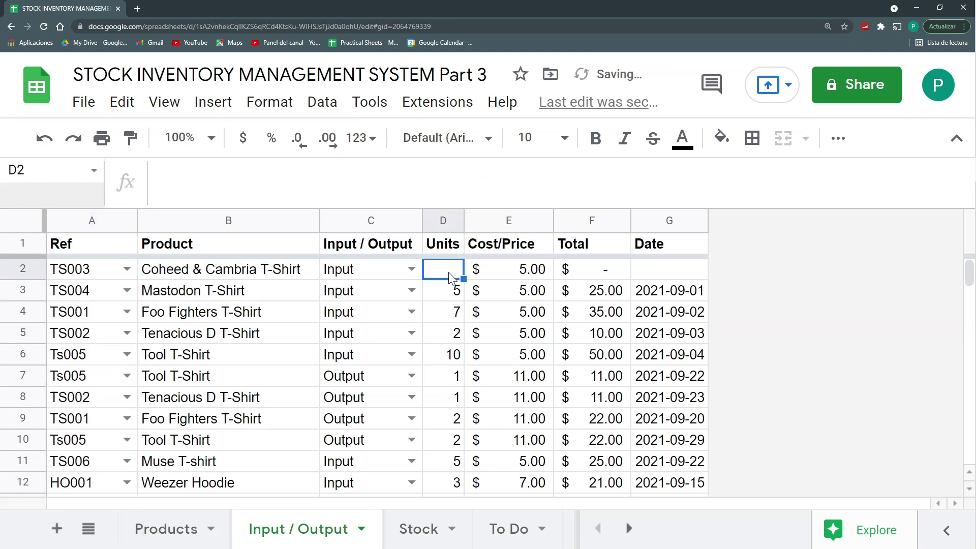
pyautogui.write('2')
pyautogui.click(455, 315)
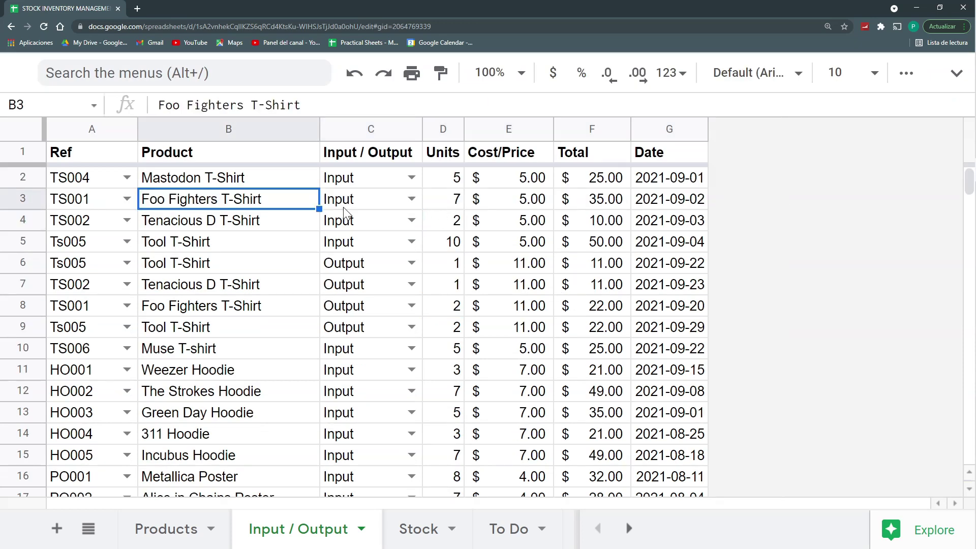
# Step: Select the Product, Cost/Price and Total columns and reveal the extra formatting options
pyautogui.click(237, 133)
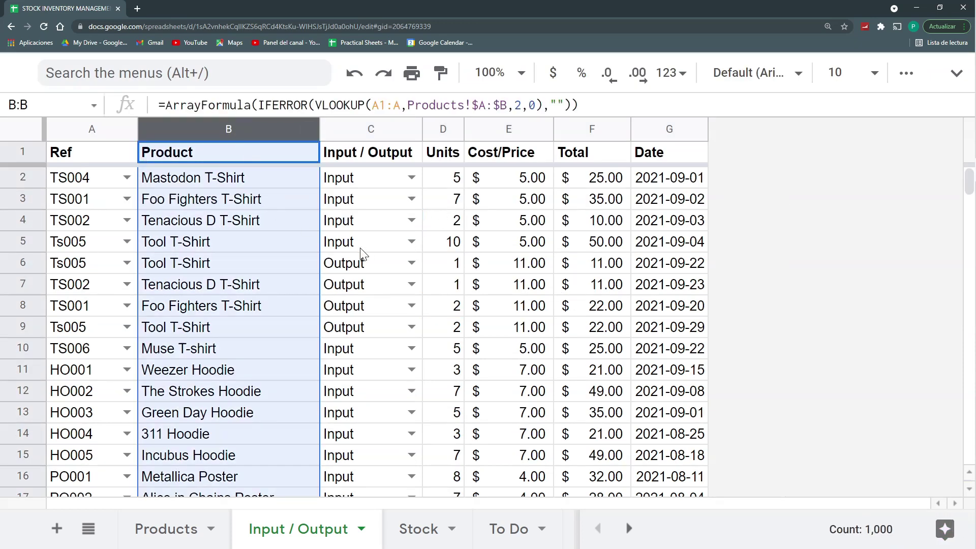
pyautogui.keyDown('ctrl'); pyautogui.click(513, 131); pyautogui.keyUp('ctrl')
pyautogui.keyDown('ctrl'); pyautogui.click(567, 132); pyautogui.keyUp('ctrl')
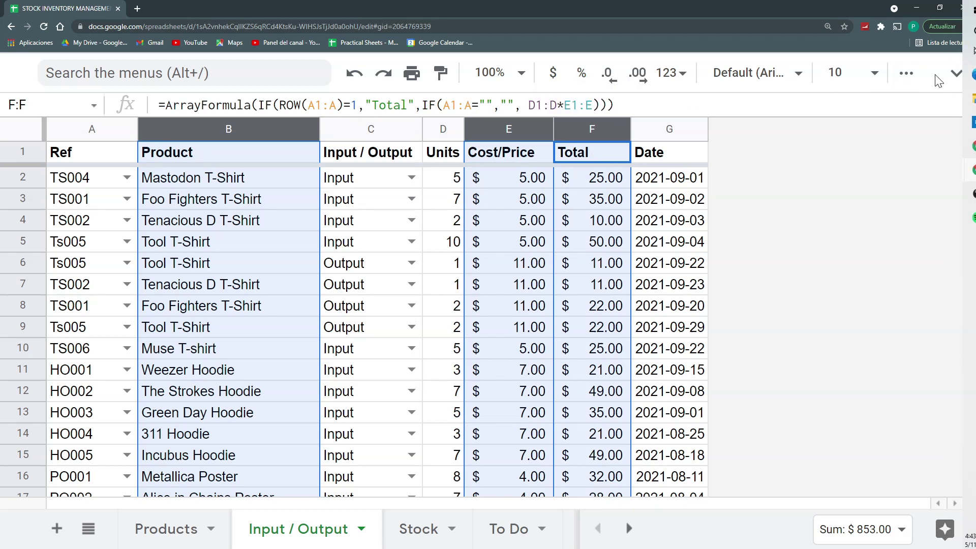
pyautogui.click(907, 72)
pyautogui.click(488, 109)
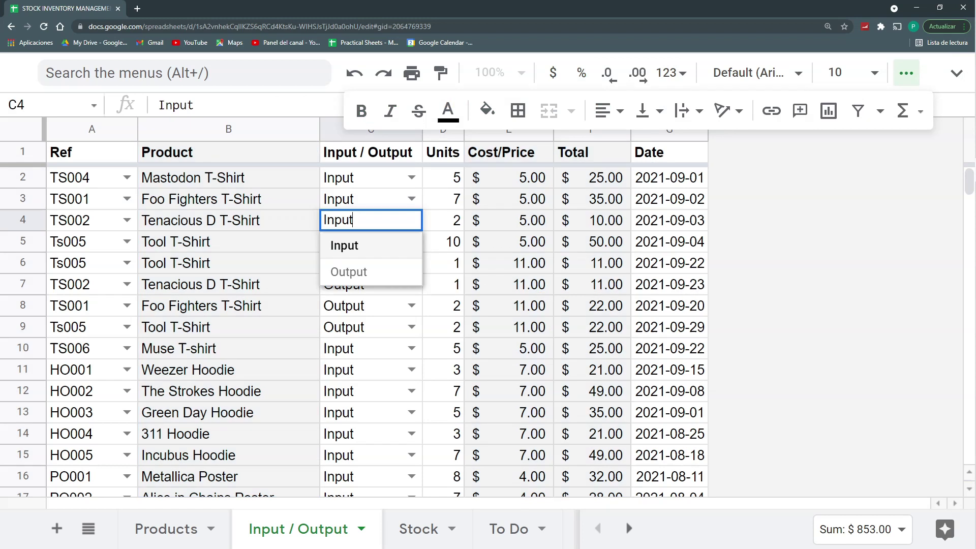
# Step: Select the header row A1:G1, from Ref through Date
pyautogui.moveTo(100, 155); pyautogui.dragTo(652, 155)
pyautogui.click(284, 201)
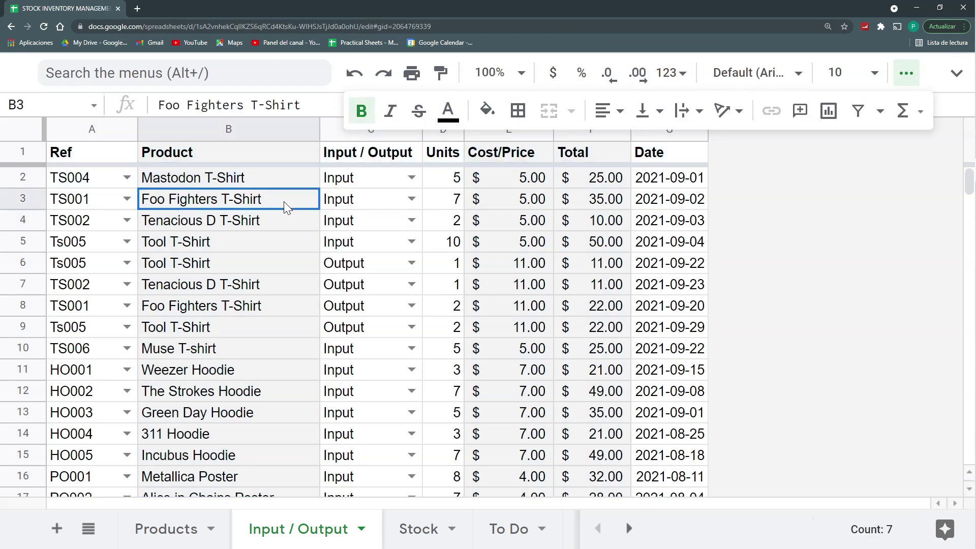
pyautogui.click(274, 285)
pyautogui.click(265, 369)
pyautogui.moveTo(112, 153); pyautogui.dragTo(591, 151)
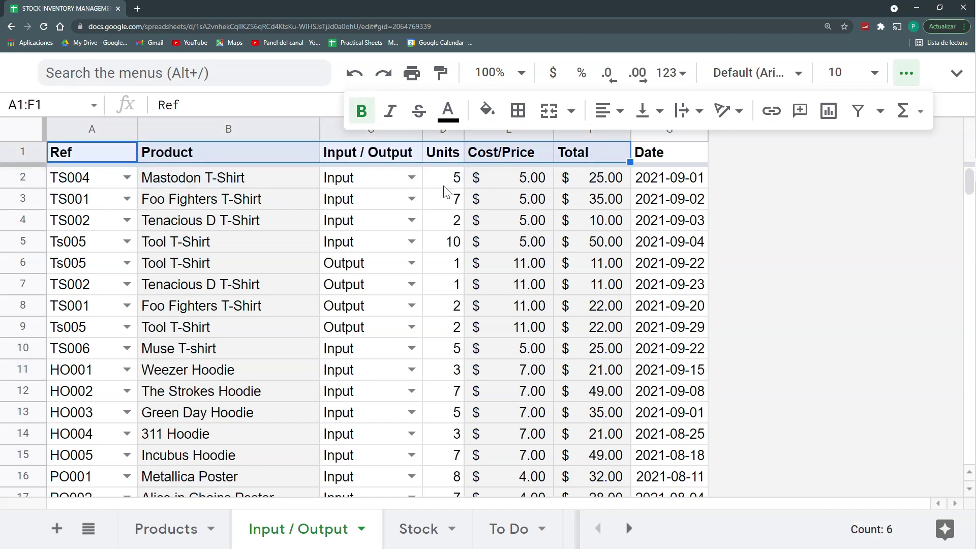
pyautogui.click(102, 184)
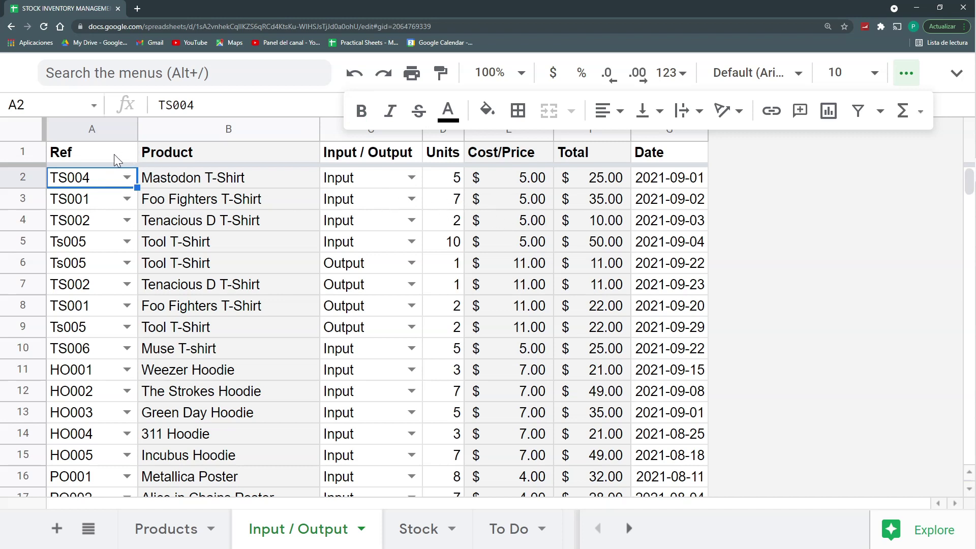
pyautogui.moveTo(115, 157); pyautogui.dragTo(671, 152)
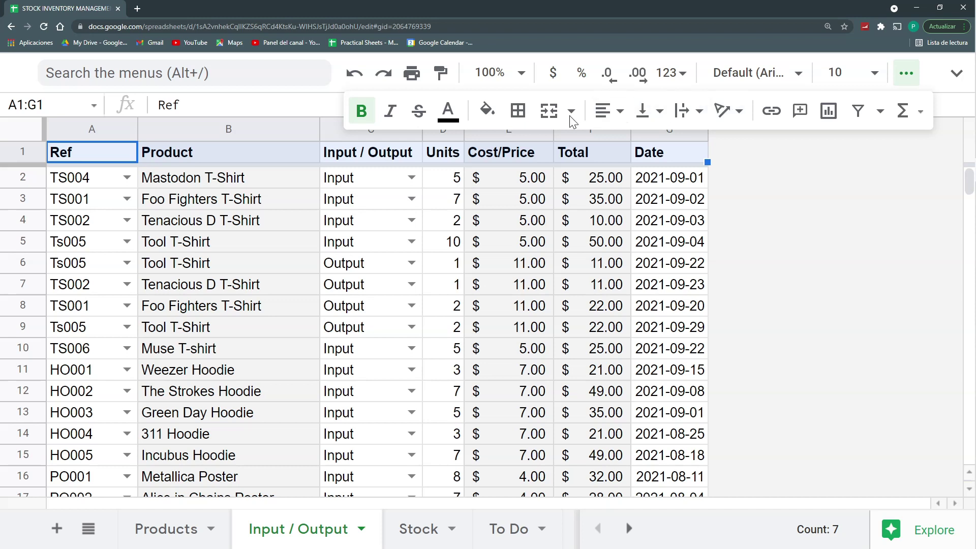
# Step: Fill the A1:G1 header dark blue and set its text colour to white
pyautogui.click(447, 109)
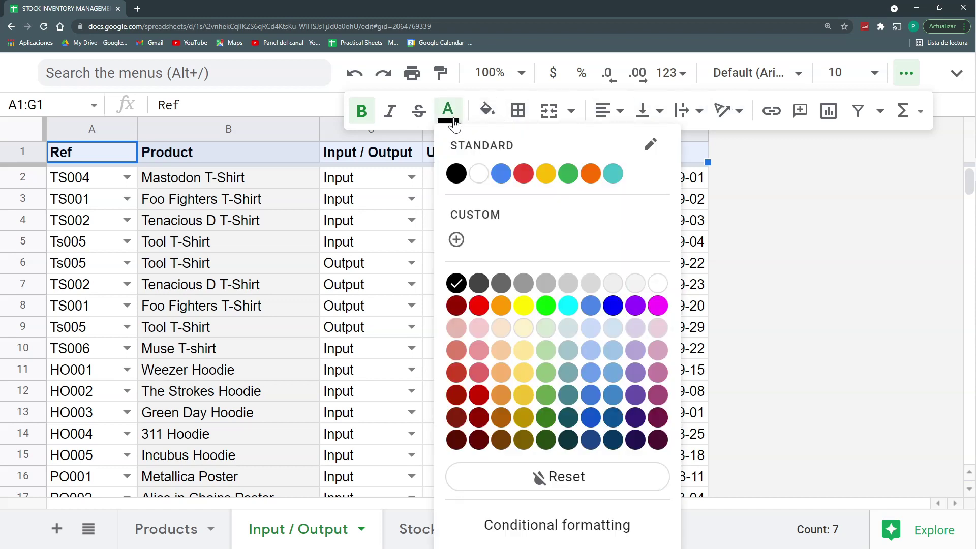
pyautogui.click(485, 110)
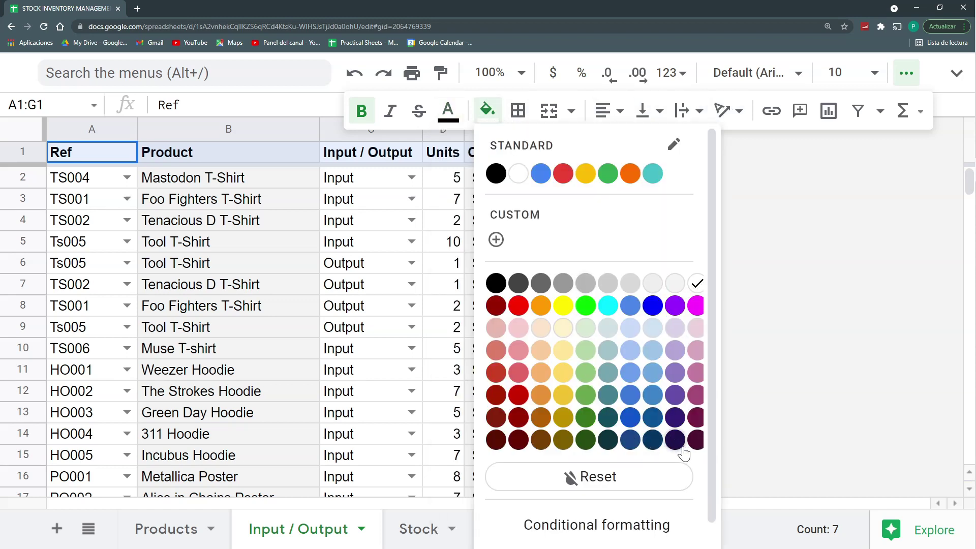
pyautogui.click(651, 441)
pyautogui.click(447, 110)
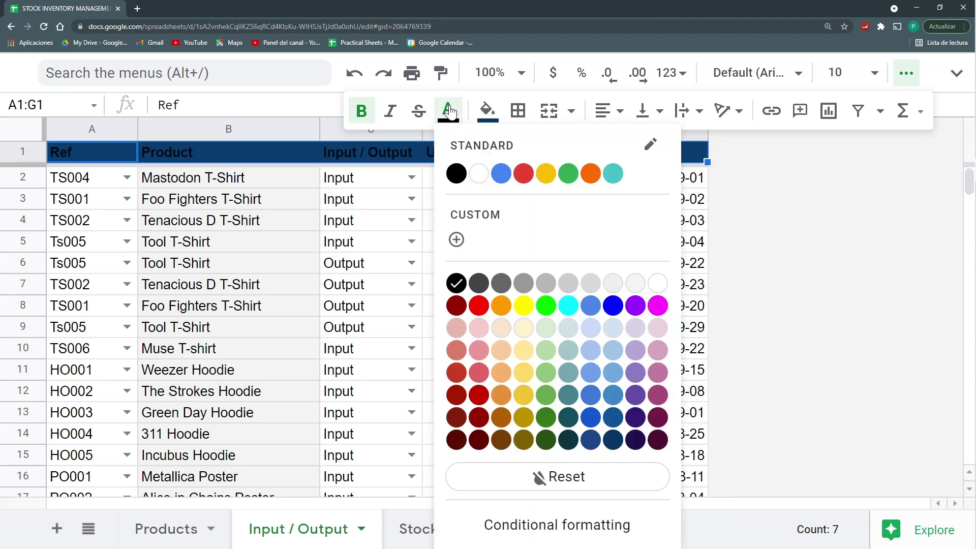
pyautogui.click(480, 174)
pyautogui.scroll(-1, 125, 200)
pyautogui.scroll(1, 140, 208)
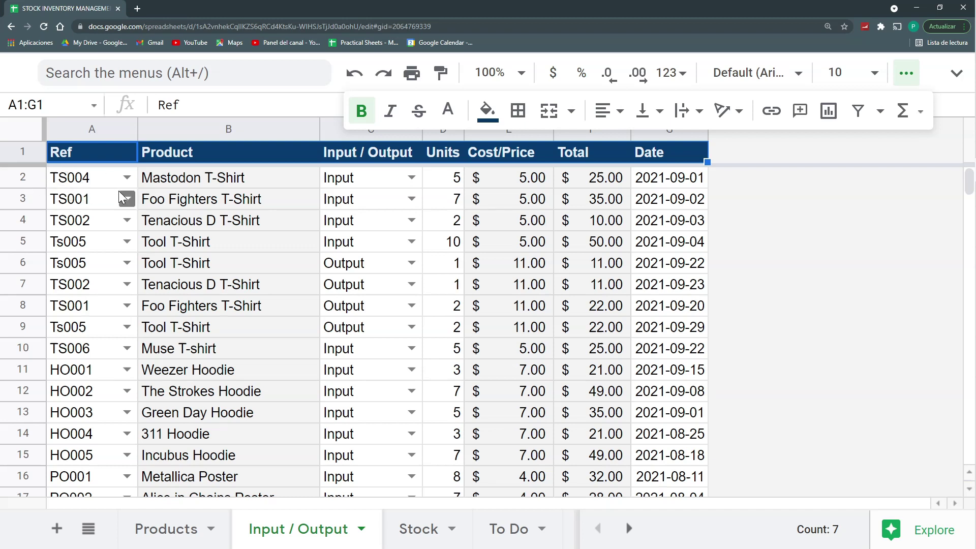
# Step: Collapse the extra toolbar row and restore the menu bar and document title
pyautogui.click(26, 176)
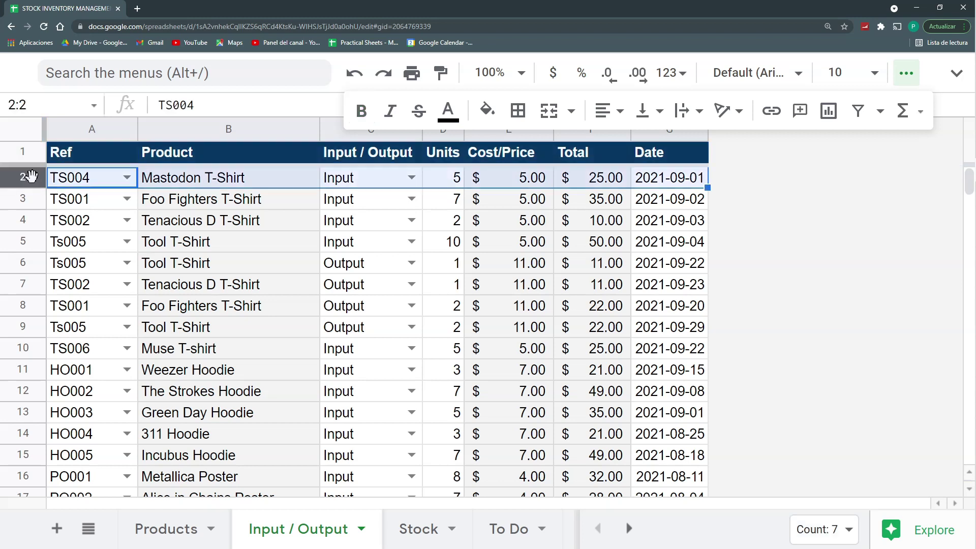
pyautogui.rightClick(27, 176)
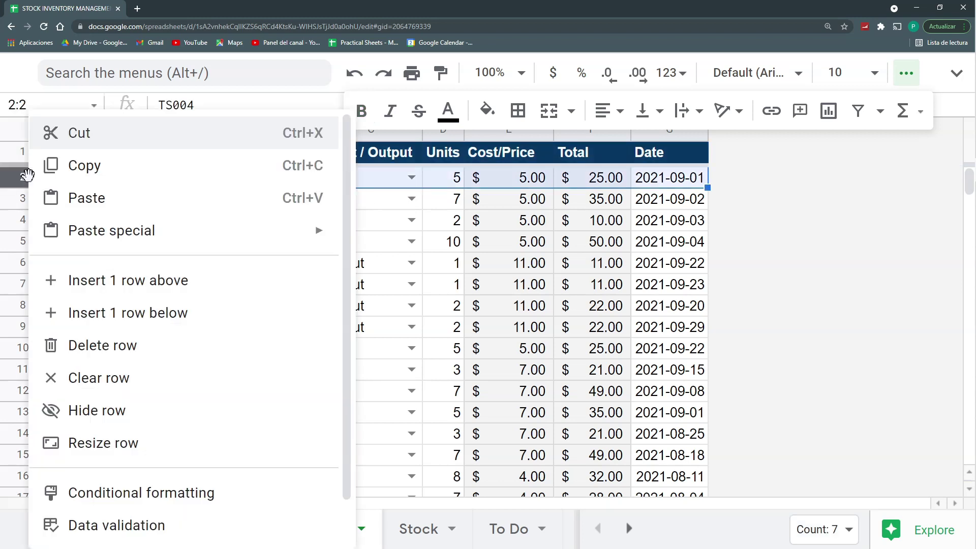
pyautogui.click(493, 224)
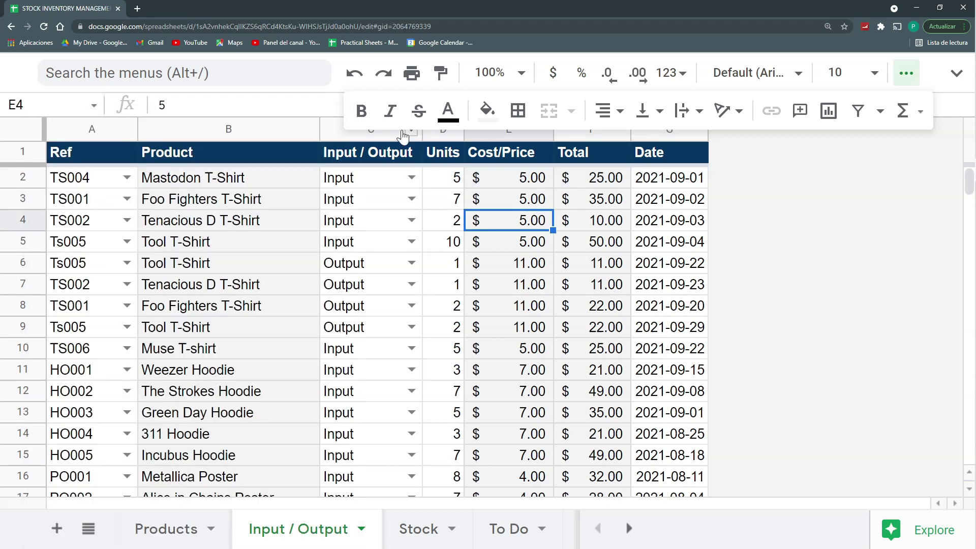
pyautogui.moveTo(929, 87)
pyautogui.click(907, 74)
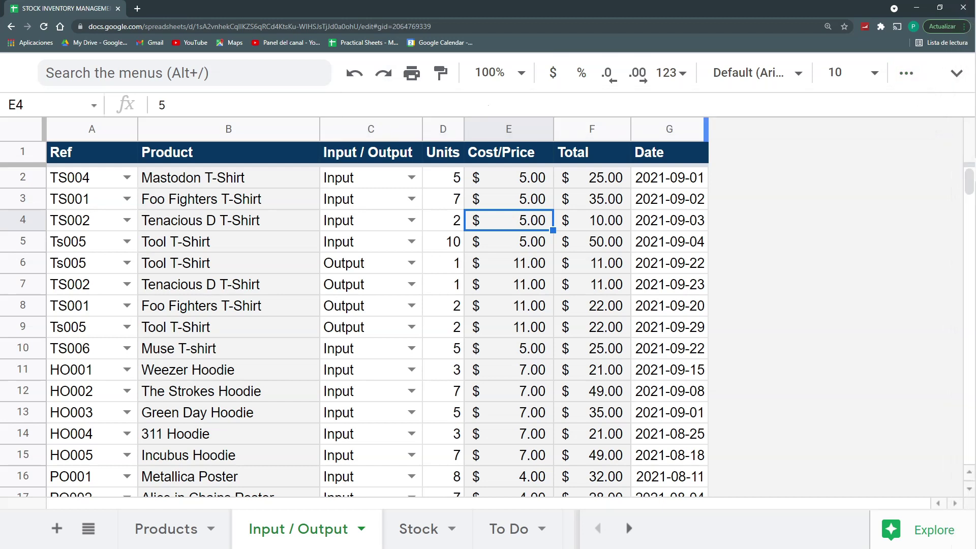
pyautogui.click(954, 74)
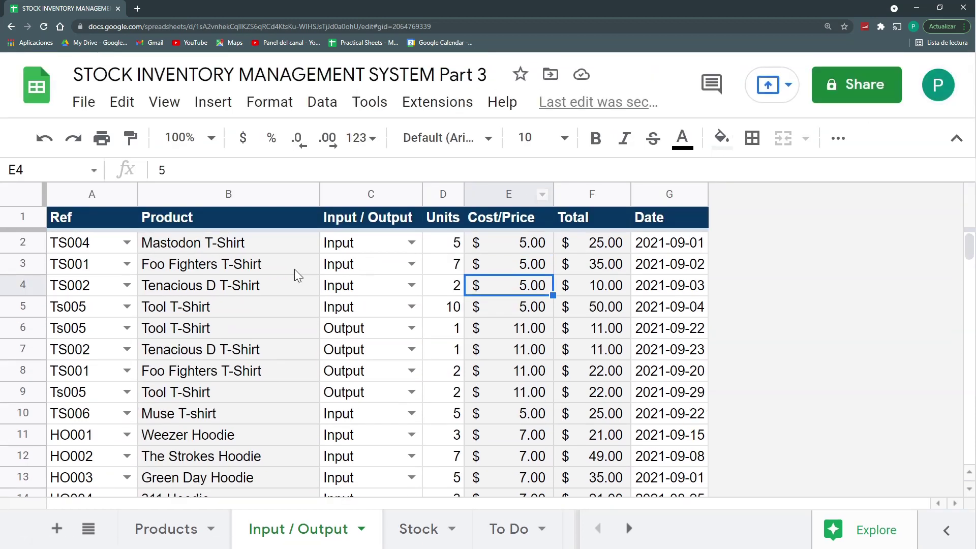
# Step: From cell A2, start recording a macro and insert one row above row 2
pyautogui.click(288, 243)
pyautogui.click(79, 248)
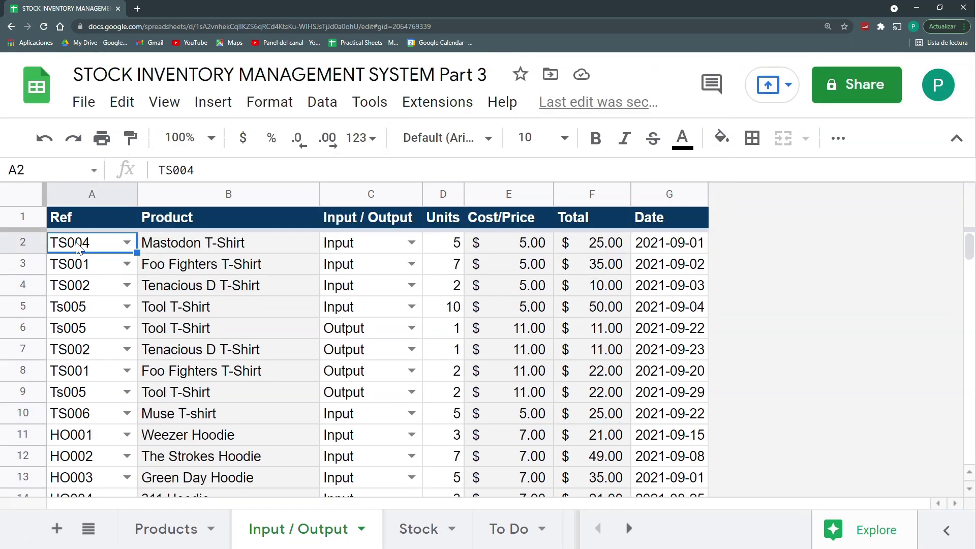
pyautogui.click(405, 111)
pyautogui.moveTo(445, 181)
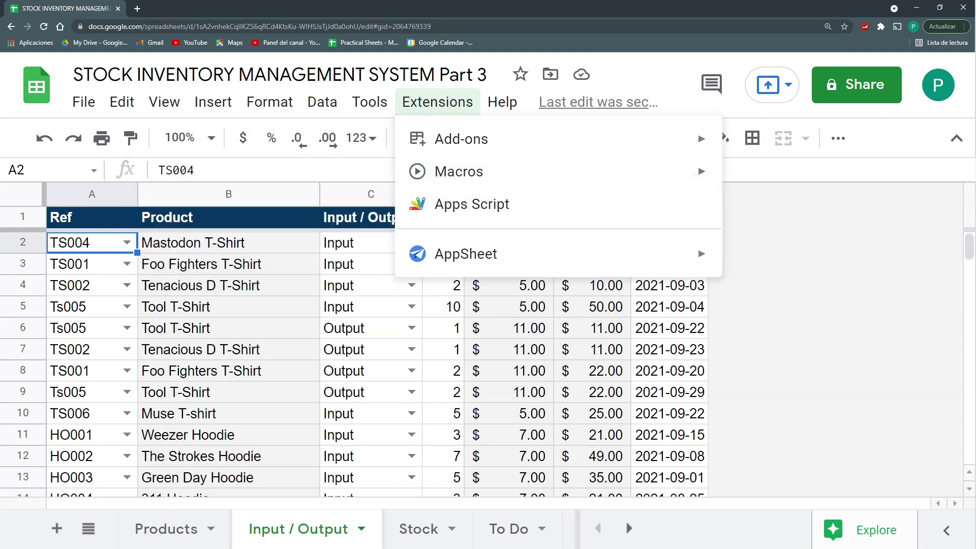
pyautogui.click(283, 182)
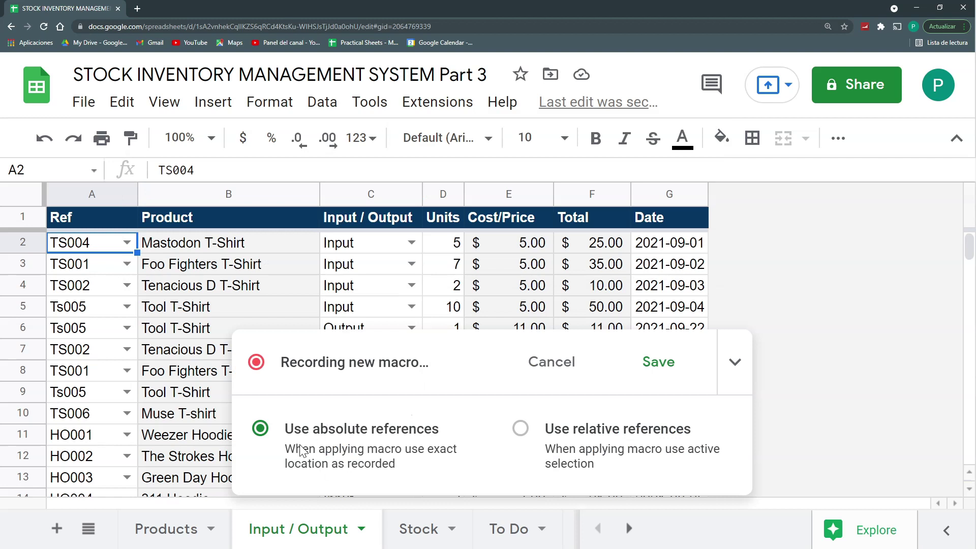
pyautogui.click(204, 102)
pyautogui.moveTo(257, 175)
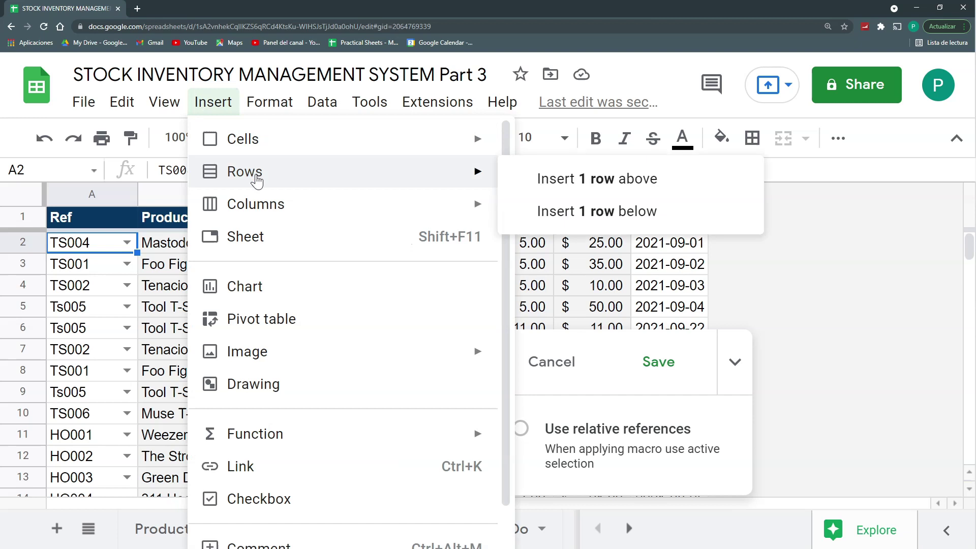
pyautogui.click(585, 179)
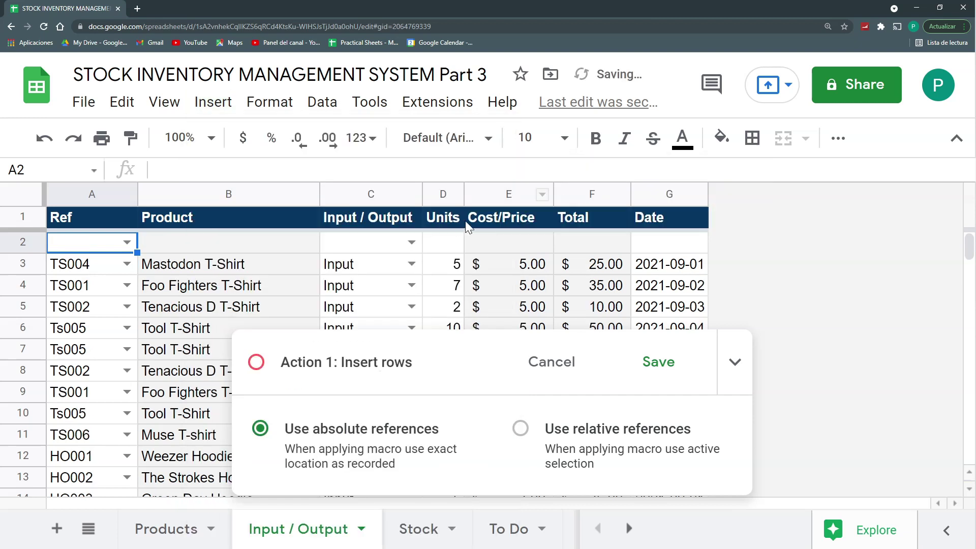
# Step: Save the recorded macro as 'Insert new Row Above' with shortcut 1
pyautogui.click(670, 365)
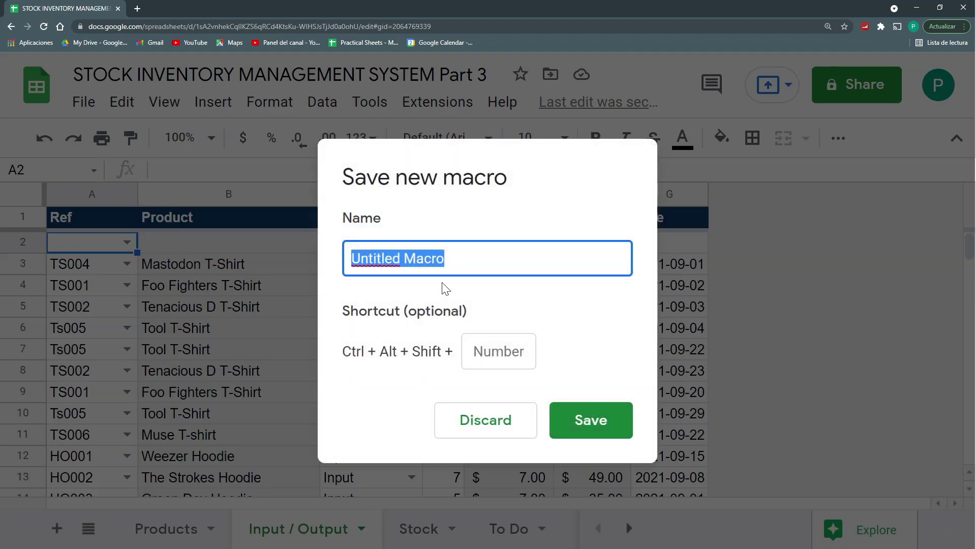
pyautogui.write('Insert ')
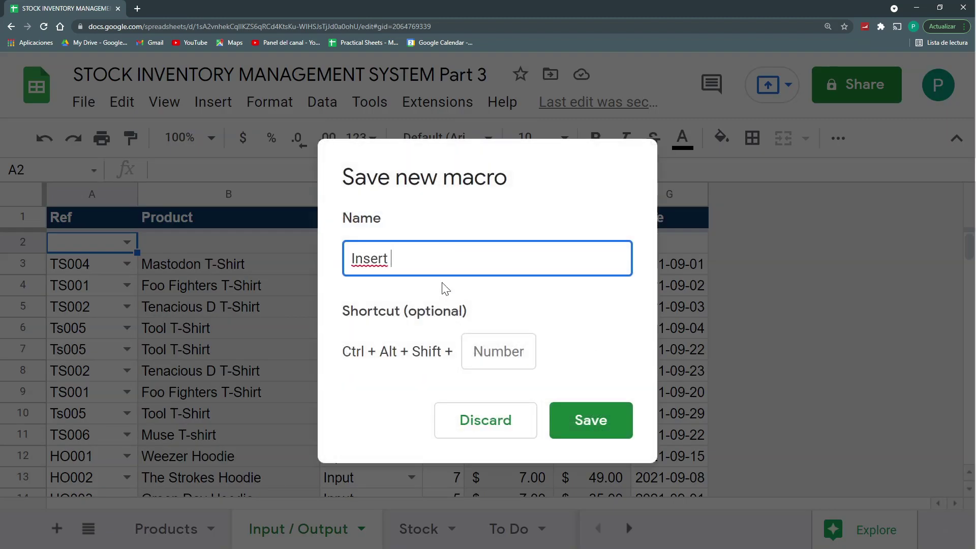
pyautogui.write('new Row Above')
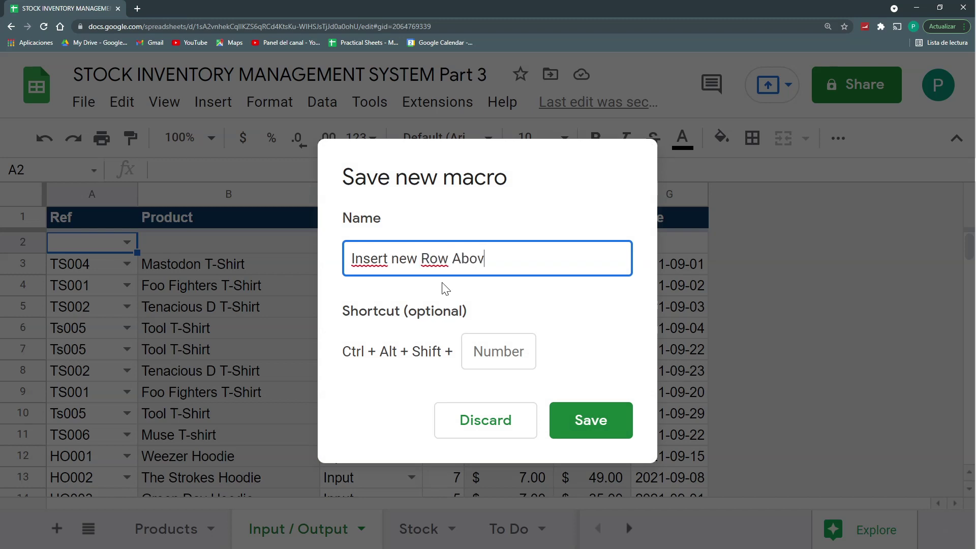
pyautogui.click(499, 351)
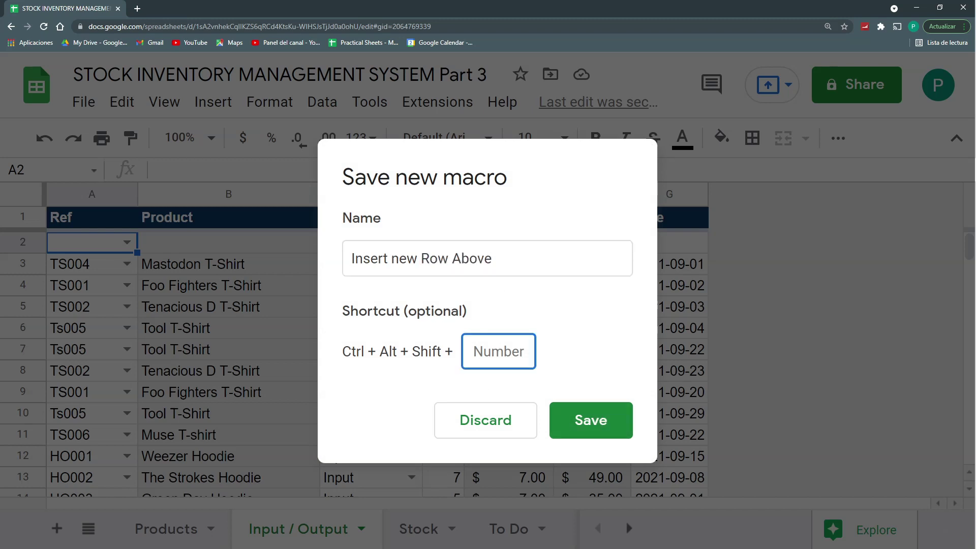
pyautogui.write('1')
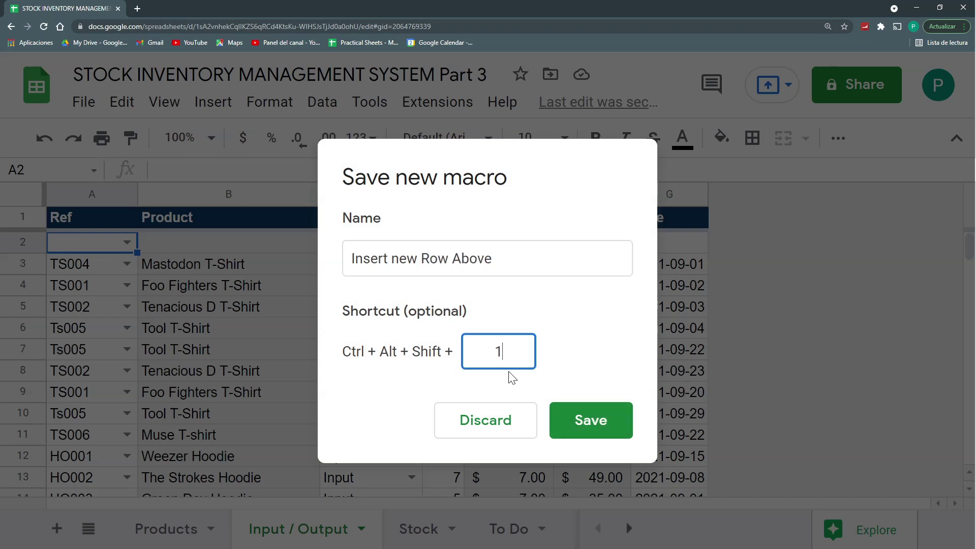
pyautogui.click(589, 423)
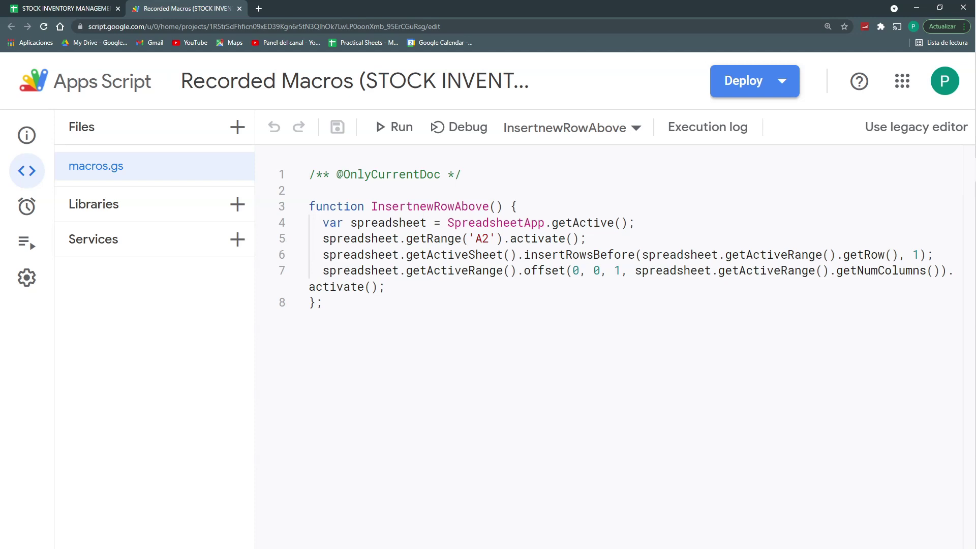
# Step: Delete line 7's offset/activate call from InsertnewRowAbove, save the script, and return to the spreadsheet
pyautogui.moveTo(469, 239); pyautogui.dragTo(560, 254)
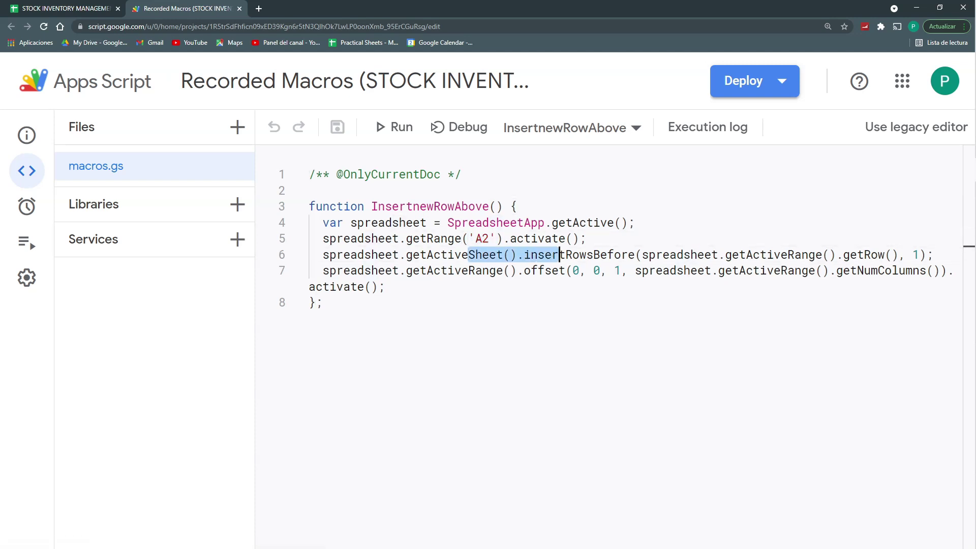
pyautogui.moveTo(385, 287); pyautogui.dragTo(310, 271)
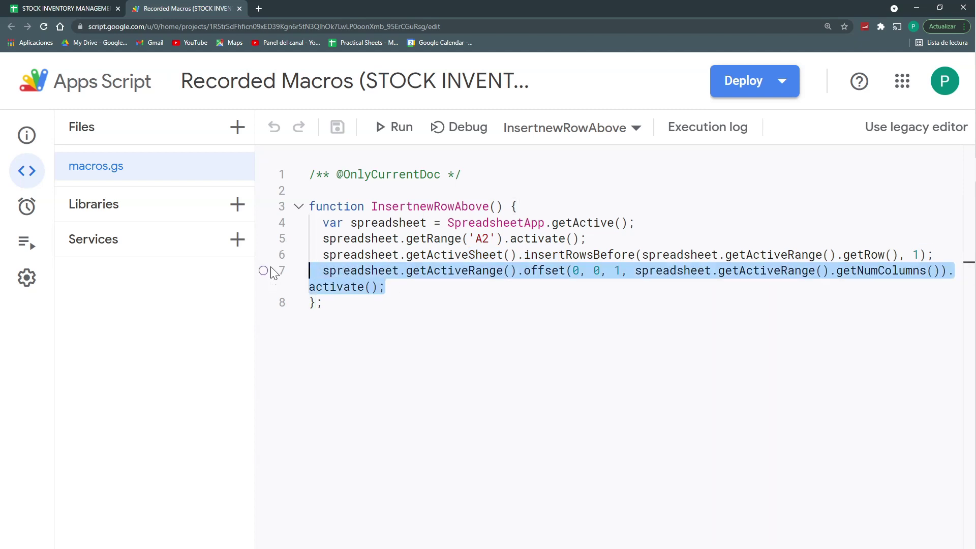
pyautogui.press('BackSpace')
pyautogui.press('BackSpace')
pyautogui.hotkey('ctrl', 's')
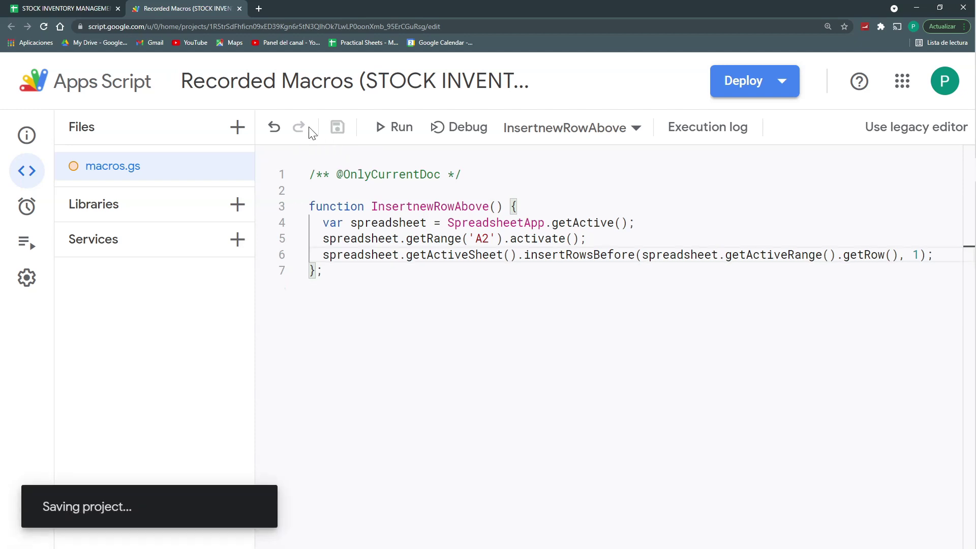
pyautogui.click(87, 7)
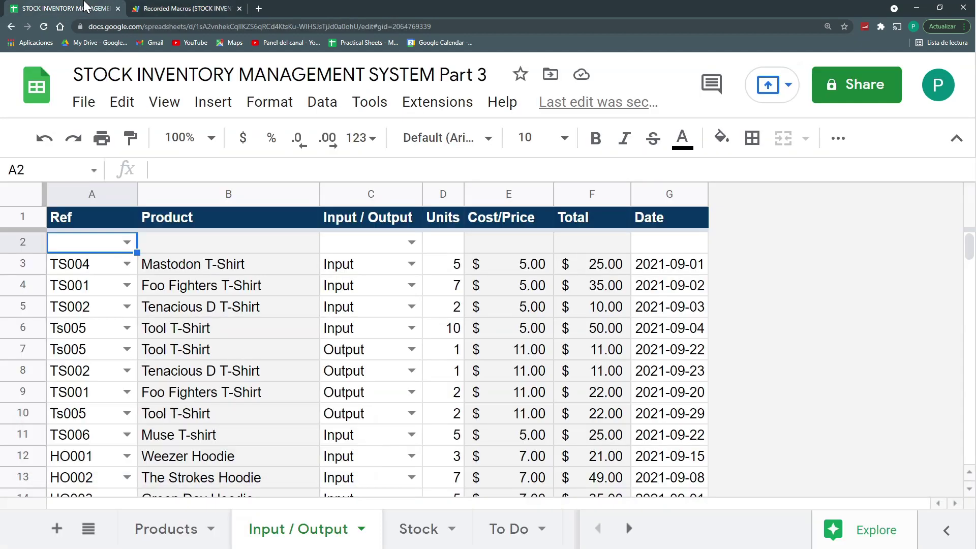
# Step: Delete the blank row 2, then run the Insert new Row Above macro
pyautogui.click(22, 240)
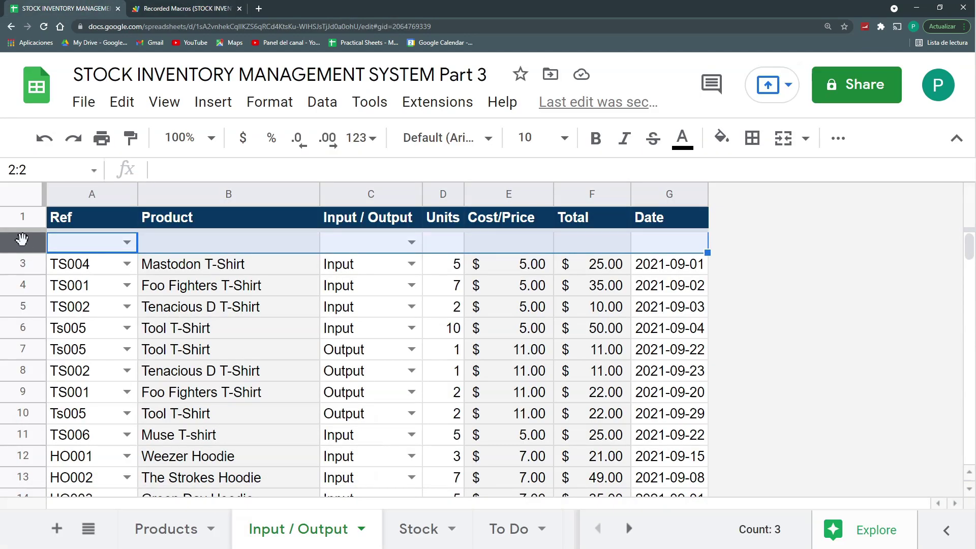
pyautogui.hotkey('ctrl', 'alt', 'shift', '1')
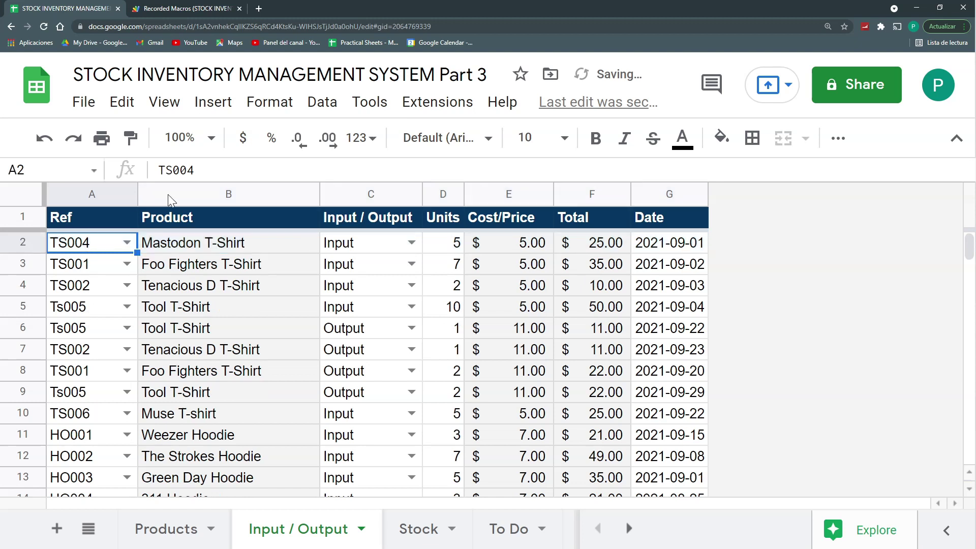
pyautogui.click(454, 109)
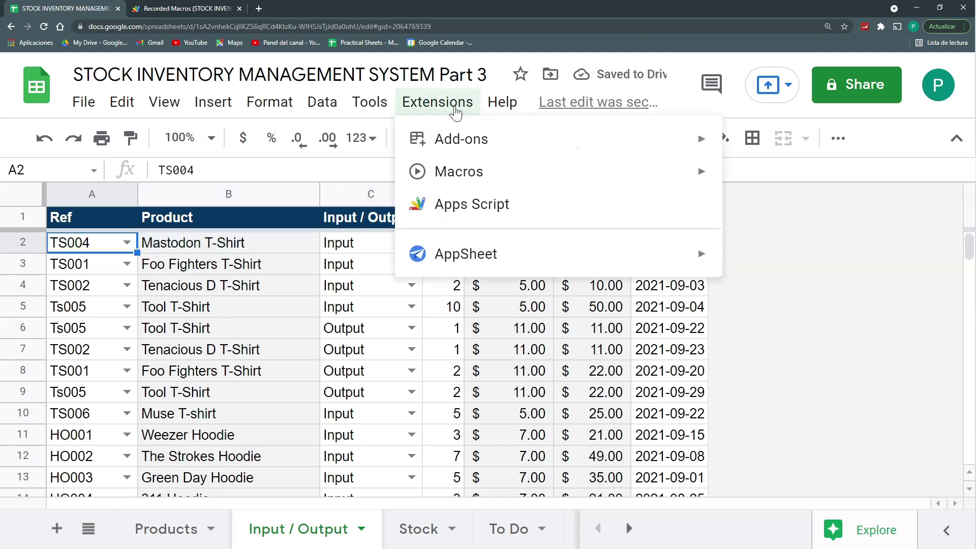
pyautogui.moveTo(474, 179)
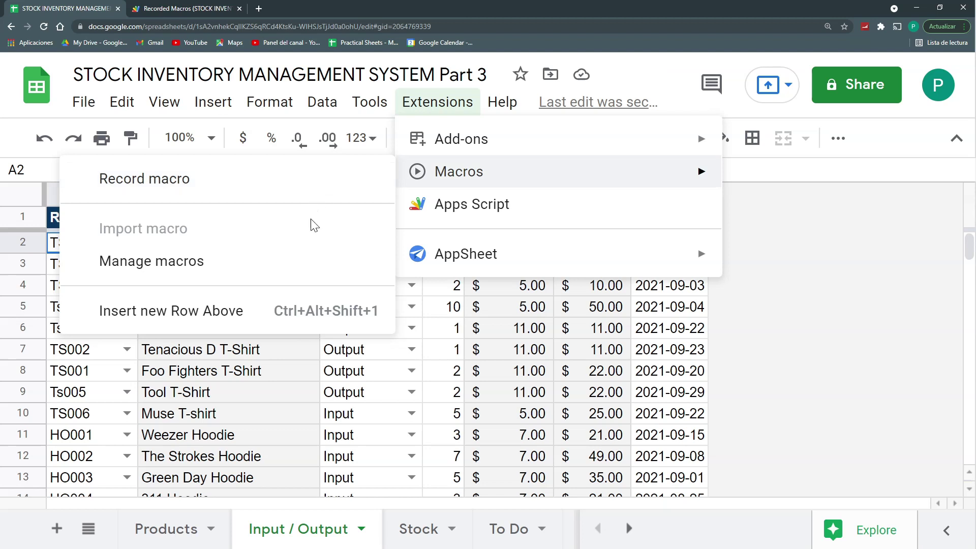
pyautogui.click(230, 312)
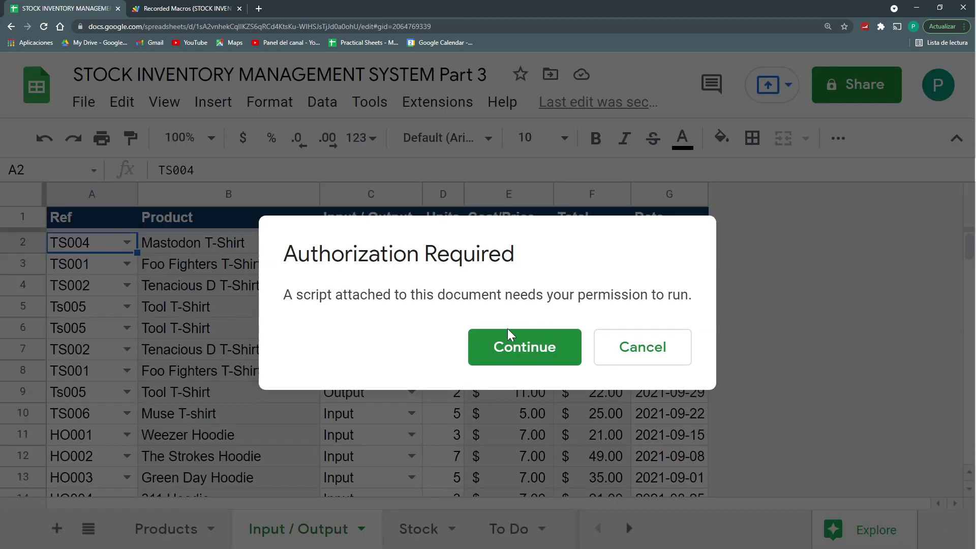
# Step: Authorise the macro script for the account and run Insert new Row Above again
pyautogui.click(507, 352)
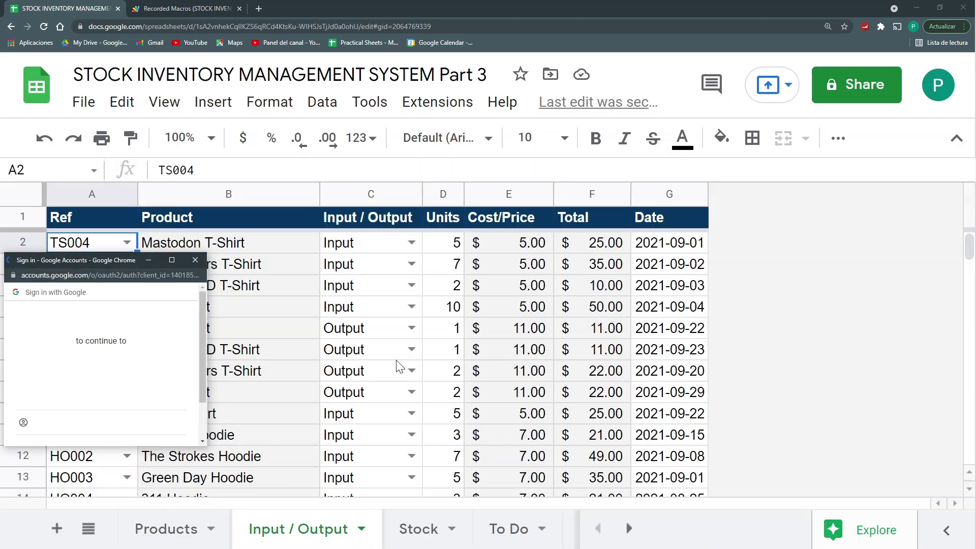
pyautogui.scroll(-1, 110, 340)
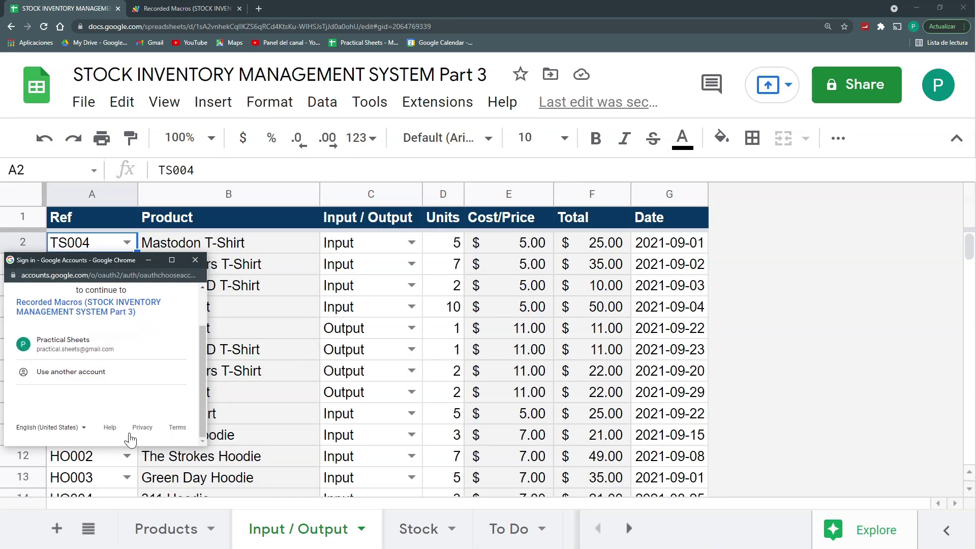
pyautogui.click(84, 346)
pyautogui.scroll(-1, 84, 354)
pyautogui.click(131, 379)
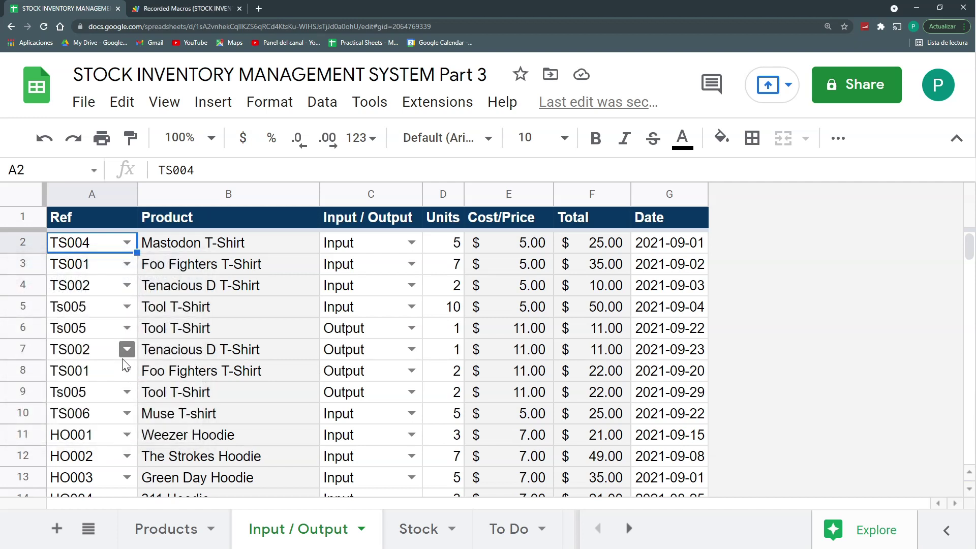
pyautogui.click(446, 103)
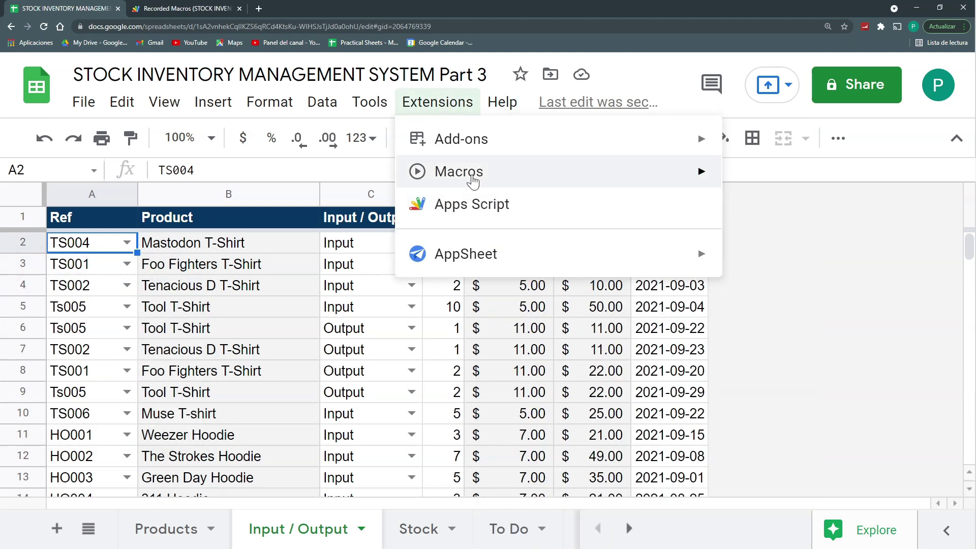
pyautogui.moveTo(473, 177)
pyautogui.click(225, 310)
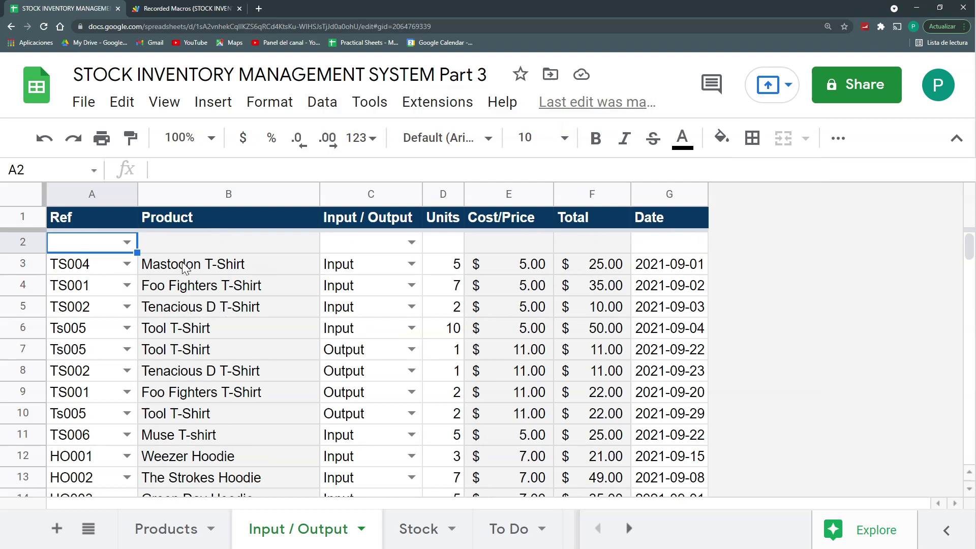
# Step: Run the macro on the Products sheet from B2, undo its inserted row, then go to Input / Output
pyautogui.click(150, 528)
pyautogui.click(153, 249)
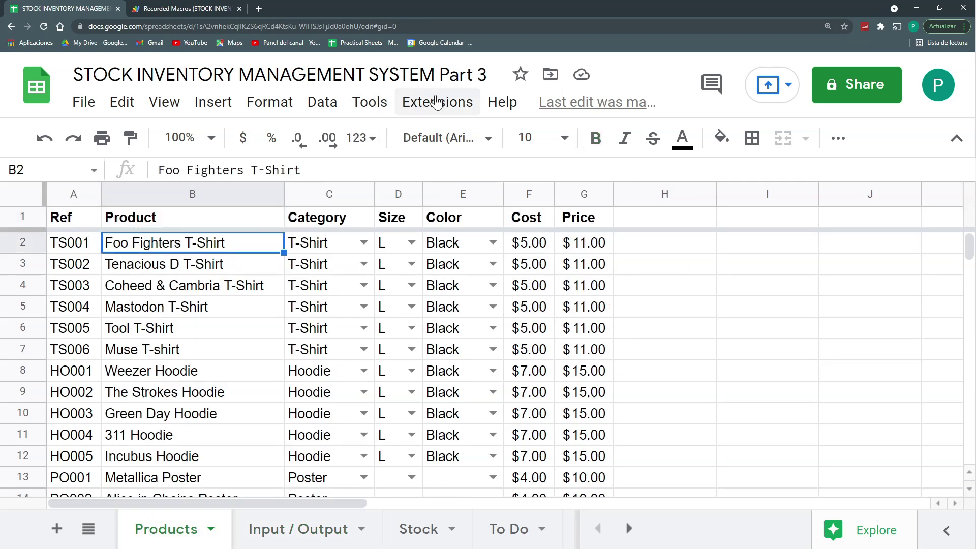
pyautogui.click(436, 102)
pyautogui.moveTo(478, 181)
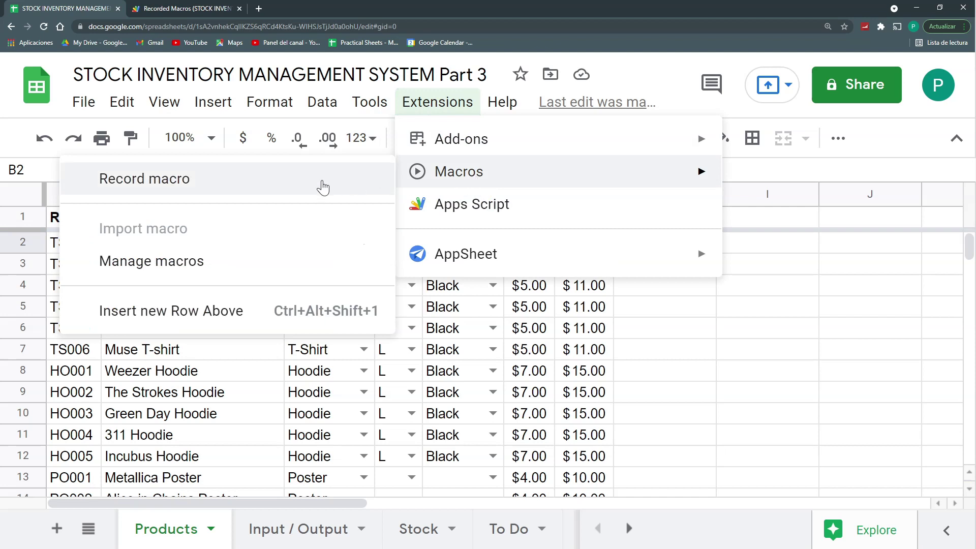
pyautogui.click(253, 318)
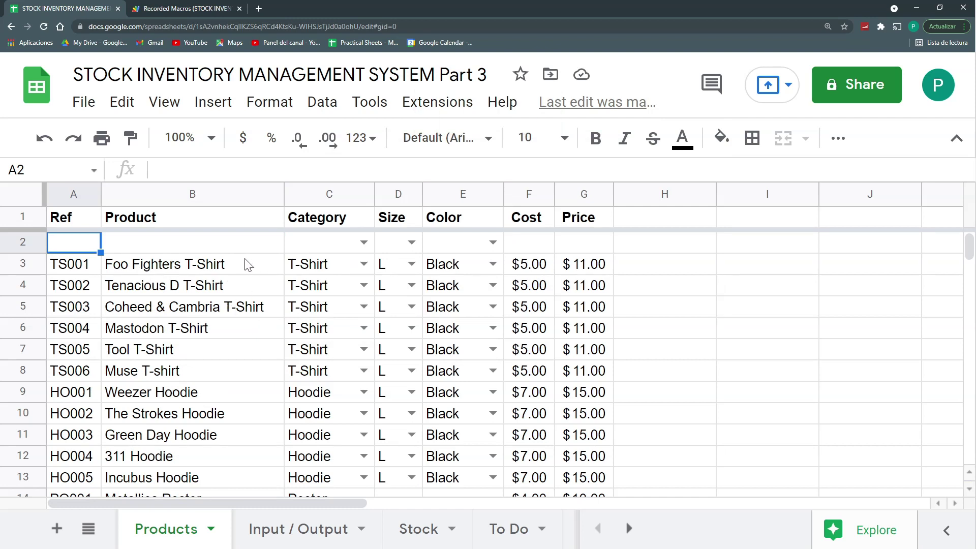
pyautogui.click(246, 271)
pyautogui.hotkey('ctrl', 'z')
pyautogui.hotkey('ctrl', 'shift', 'pagedown')
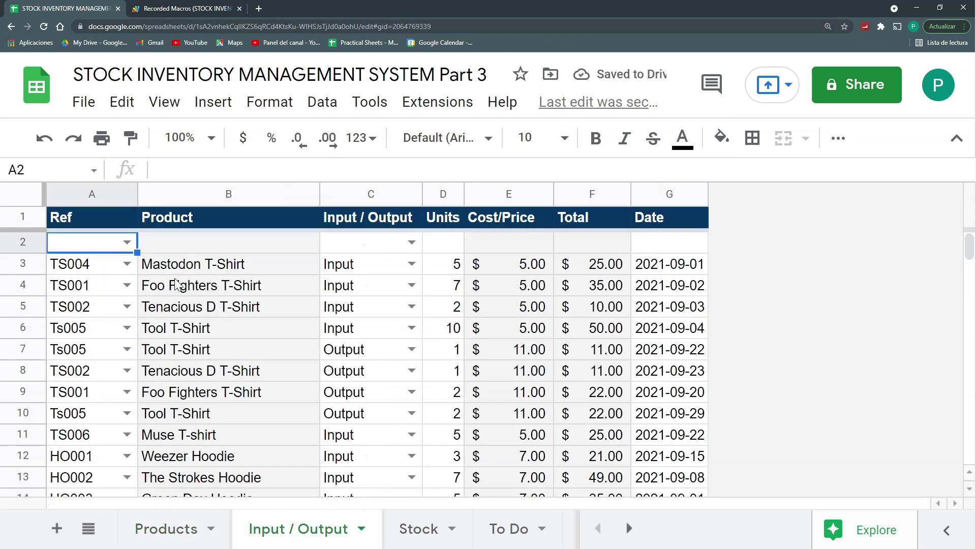
# Step: On Stock, inspect the B2 lookup, A2 FILTER, and C2/D2 SUMIFS formulas, then return to Input / Output
pyautogui.hotkey('ctrl', 'shift', 'pagedown')
pyautogui.click(127, 248)
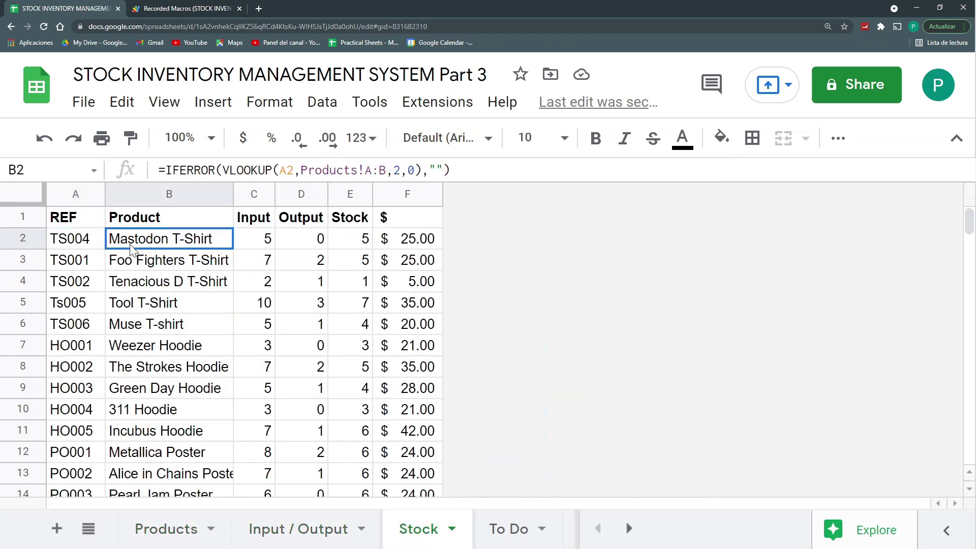
pyautogui.click(268, 248)
pyautogui.click(69, 242)
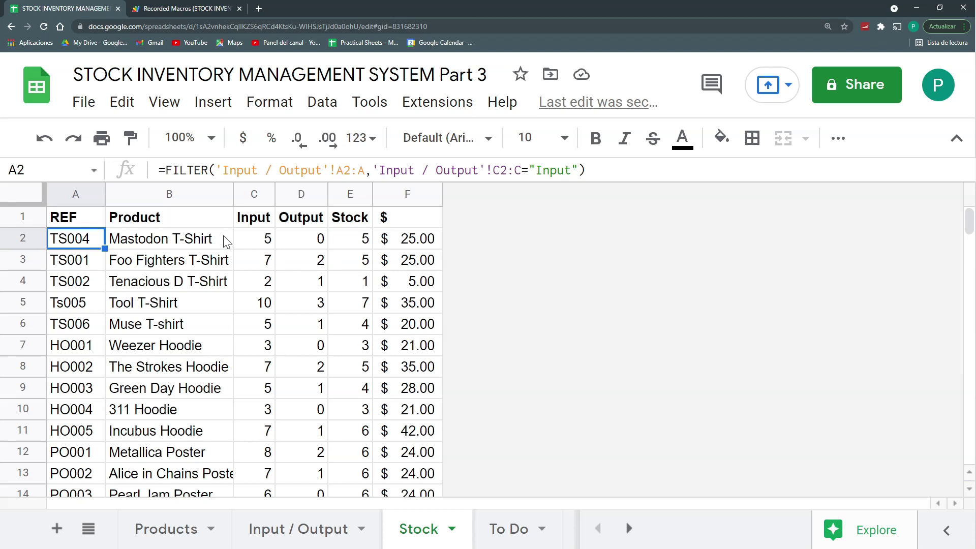
pyautogui.press('Right')
pyautogui.press('Right')
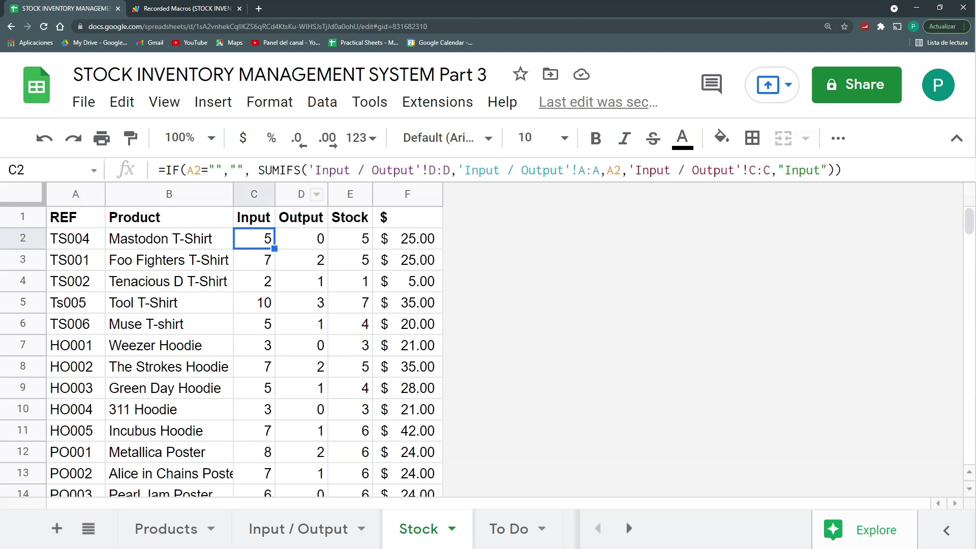
pyautogui.moveTo(264, 170); pyautogui.dragTo(301, 170)
pyautogui.doubleClick(279, 170)
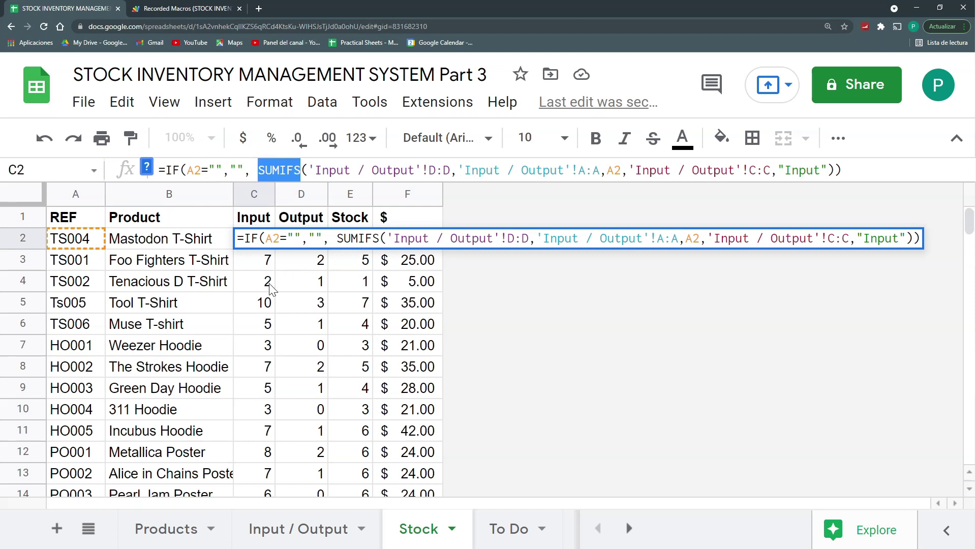
pyautogui.press('Escape')
pyautogui.click(309, 247)
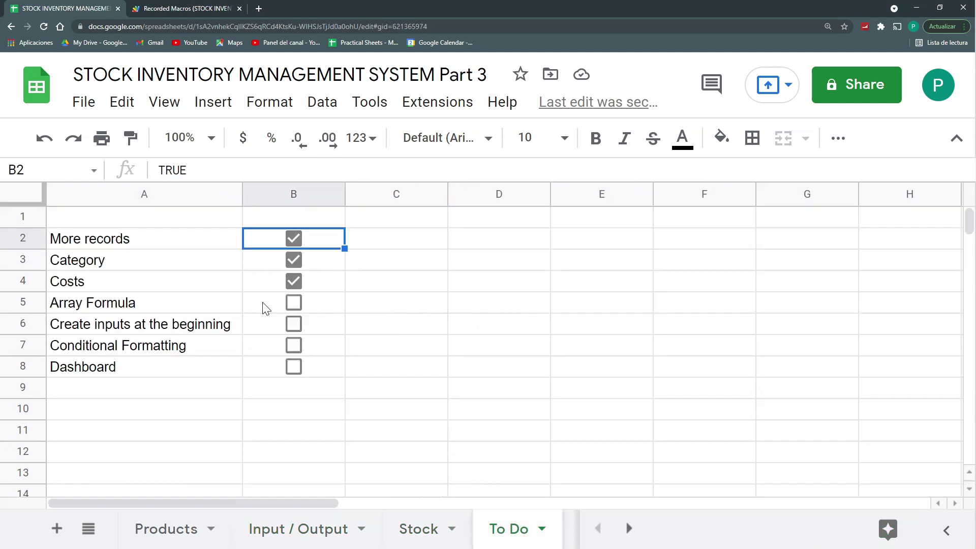
pyautogui.click(310, 533)
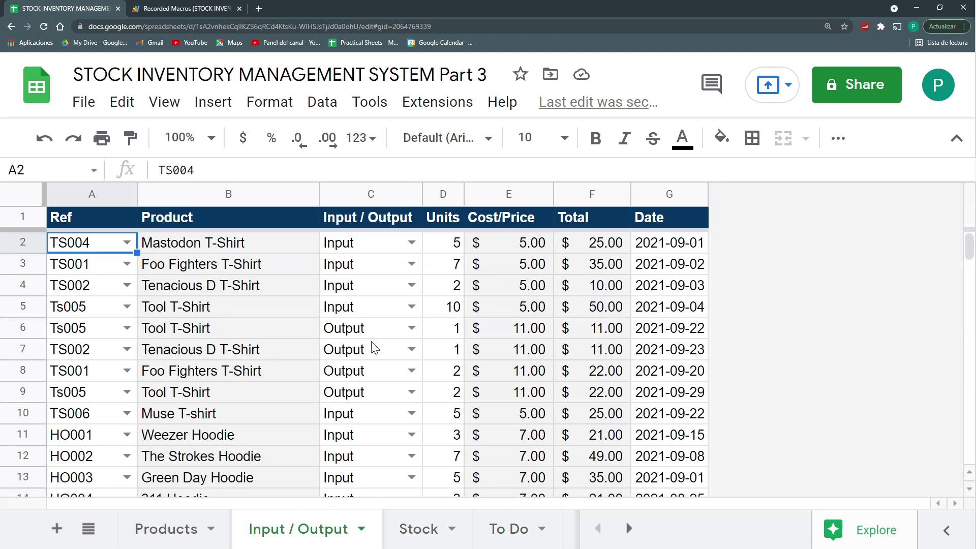
# Step: On Stock, locate the Weezer Hoodie row, HO001, and its output count in D7
pyautogui.click(414, 520)
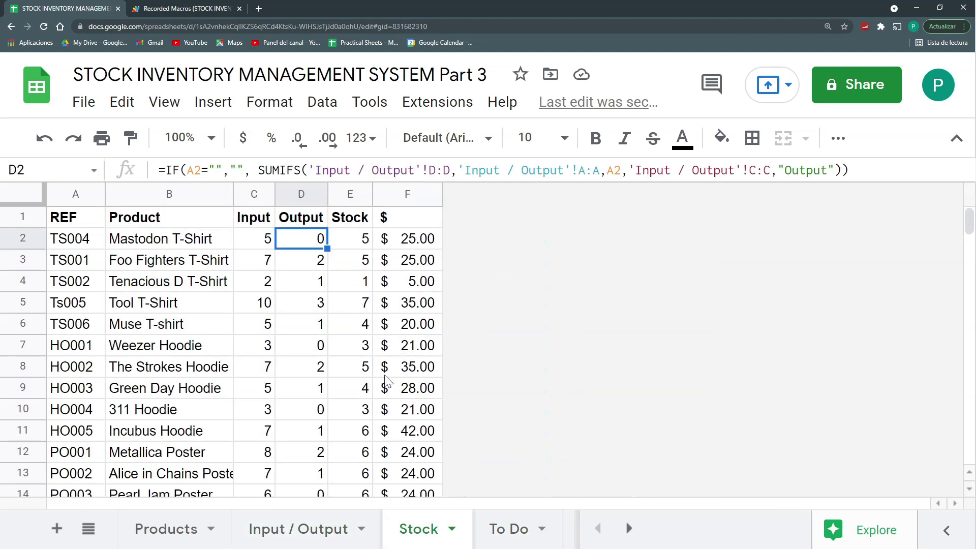
pyautogui.scroll(-5, 387, 384)
pyautogui.scroll(5, 385, 386)
pyautogui.scroll(-3, 362, 363)
pyautogui.scroll(3, 356, 356)
pyautogui.click(314, 350)
pyautogui.click(67, 354)
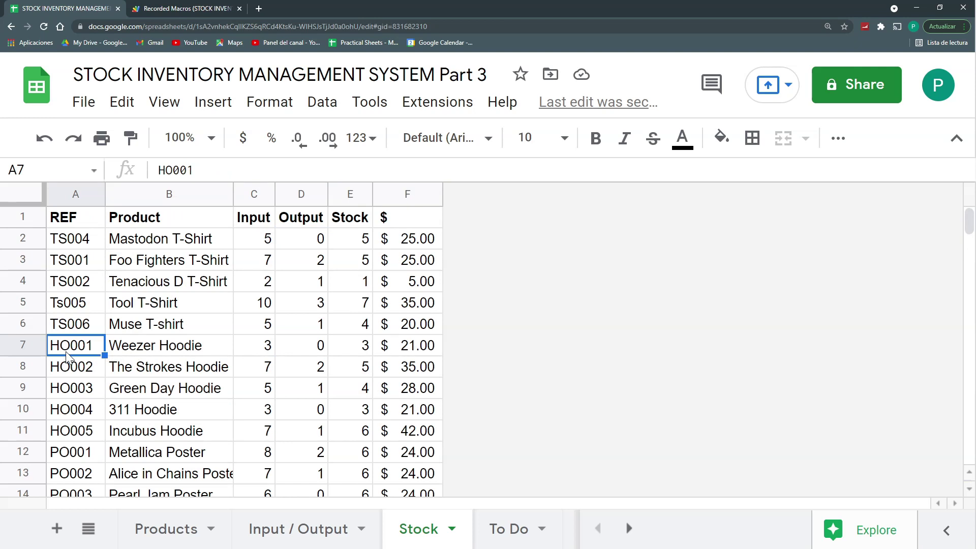
# Step: Paste HO001 into row 28 of Input / Output as an Output of 2 units
pyautogui.click(281, 537)
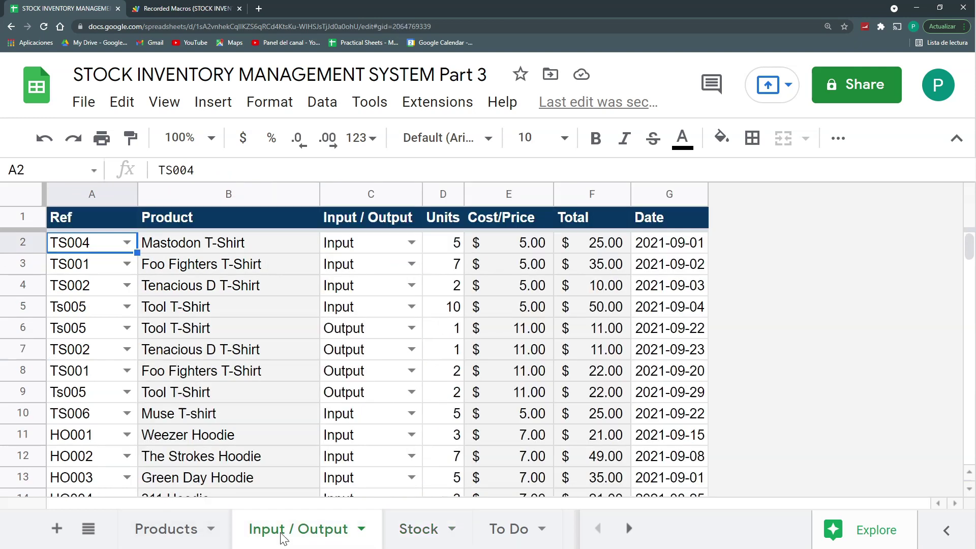
pyautogui.scroll(-5, 201, 440)
pyautogui.click(103, 476)
pyautogui.write('HO001')
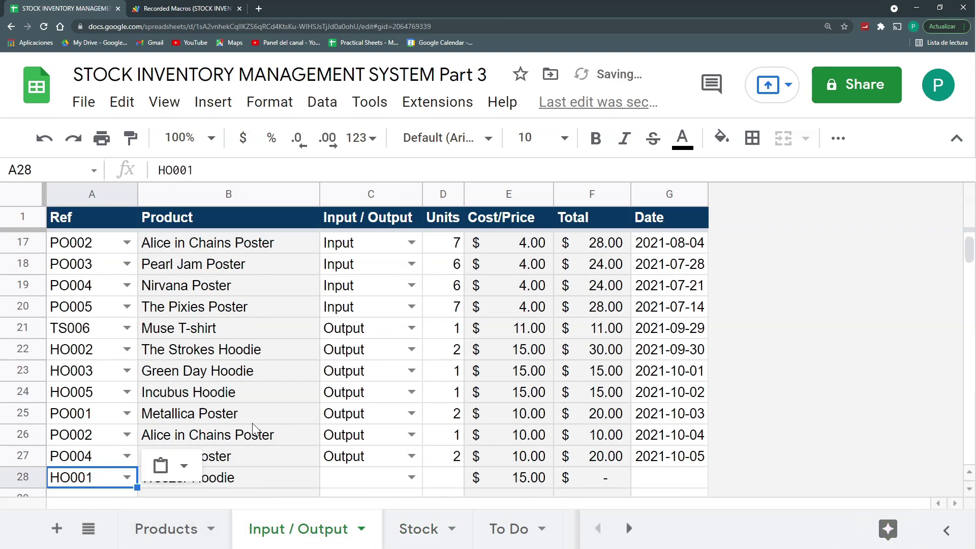
pyautogui.press('Tab')
pyautogui.press('Tab')
pyautogui.press('Return')
pyautogui.press('Tab')
pyautogui.write('2')
pyautogui.press('Return')
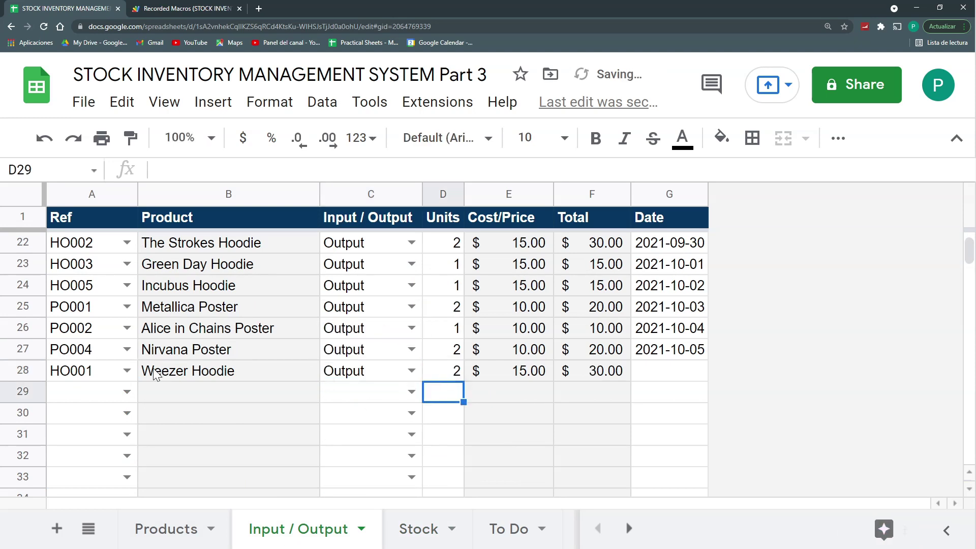
# Step: Add HO001 in row 29 as an Output of 1 unit
pyautogui.click(79, 373)
pyautogui.click(109, 394)
pyautogui.write('HO001')
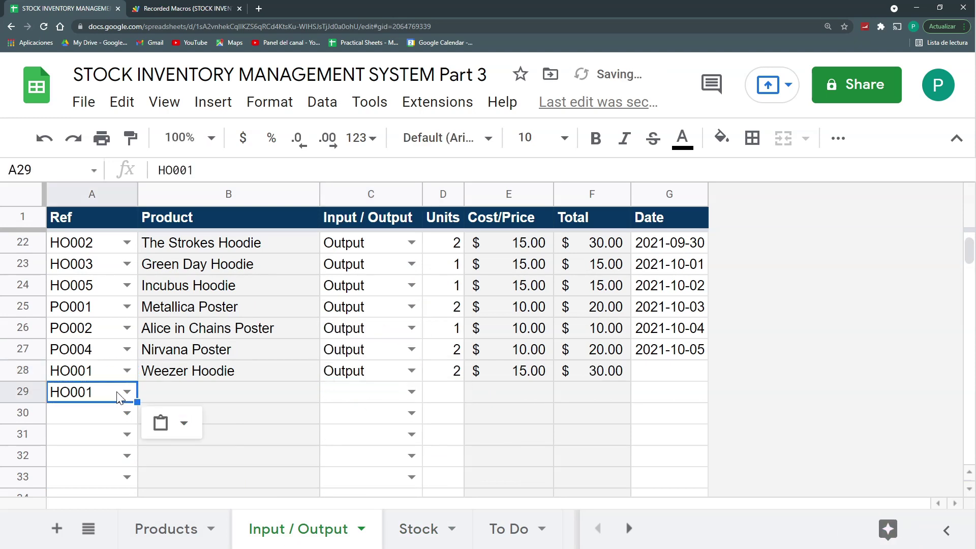
pyautogui.click(396, 392)
pyautogui.click(382, 346)
pyautogui.click(456, 399)
pyautogui.write('1')
# Step: Set the dates for rows 28 and 29, with 2021-11-18 for row 28
pyautogui.doubleClick(672, 377)
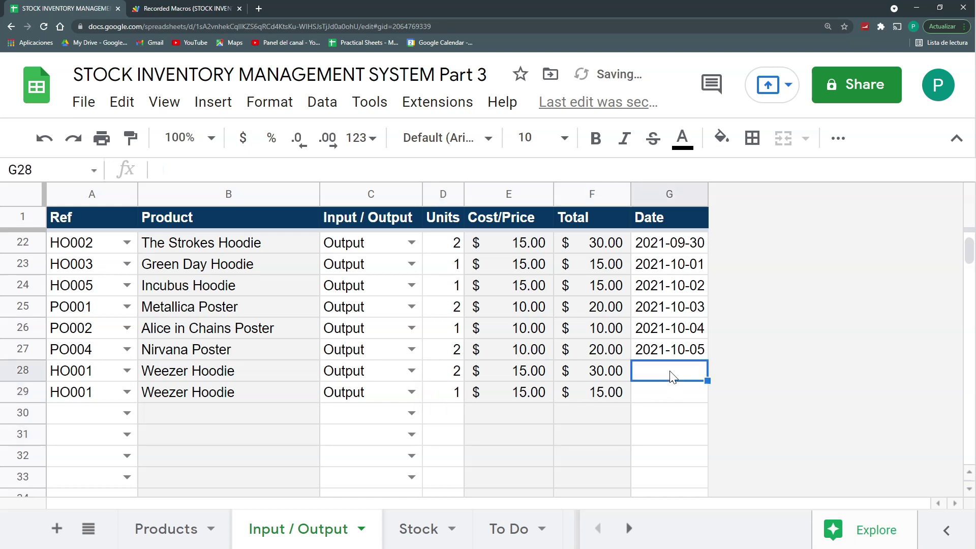
pyautogui.click(693, 279)
pyautogui.doubleClick(682, 392)
pyautogui.click(717, 301)
# Step: Check the Stock formulas in E7 and E4, then select columns A through F
pyautogui.click(415, 530)
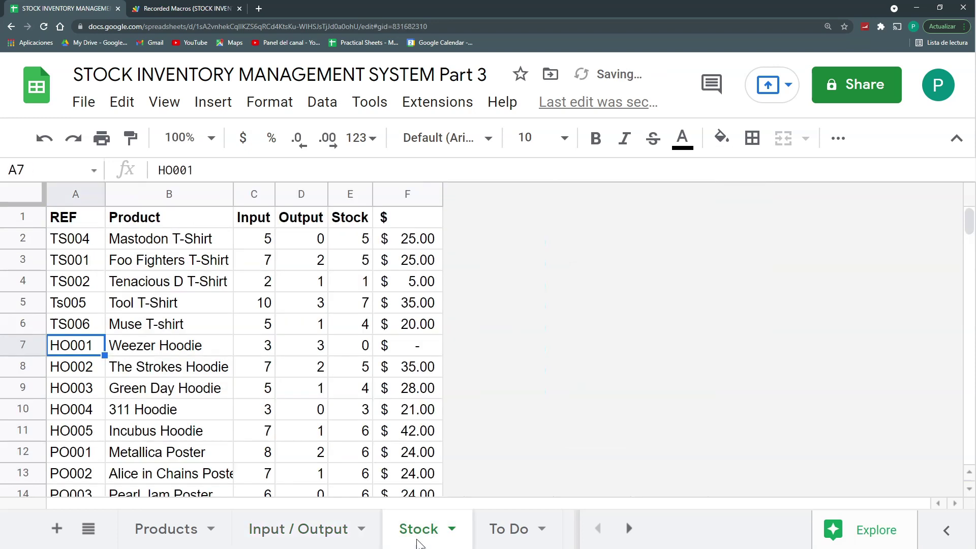
pyautogui.click(358, 345)
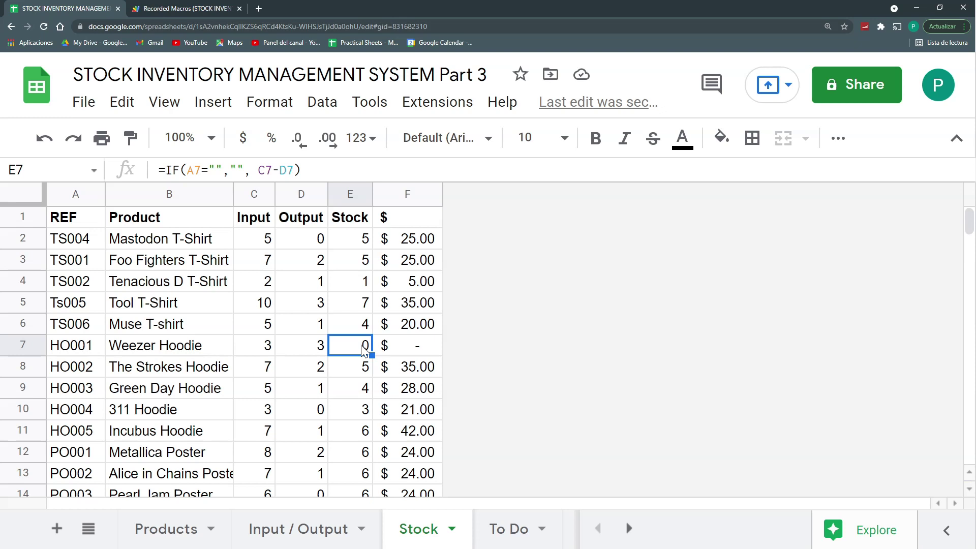
pyautogui.click(365, 282)
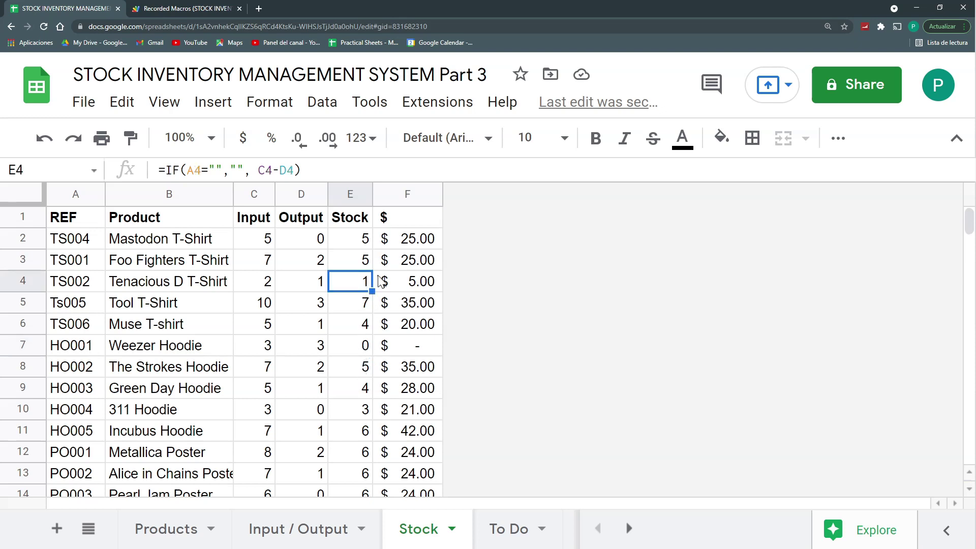
pyautogui.click(75, 219)
pyautogui.moveTo(75, 194); pyautogui.dragTo(434, 194)
# Step: Add a conditional formatting rule with the custom formula =$E1=0
pyautogui.click(329, 104)
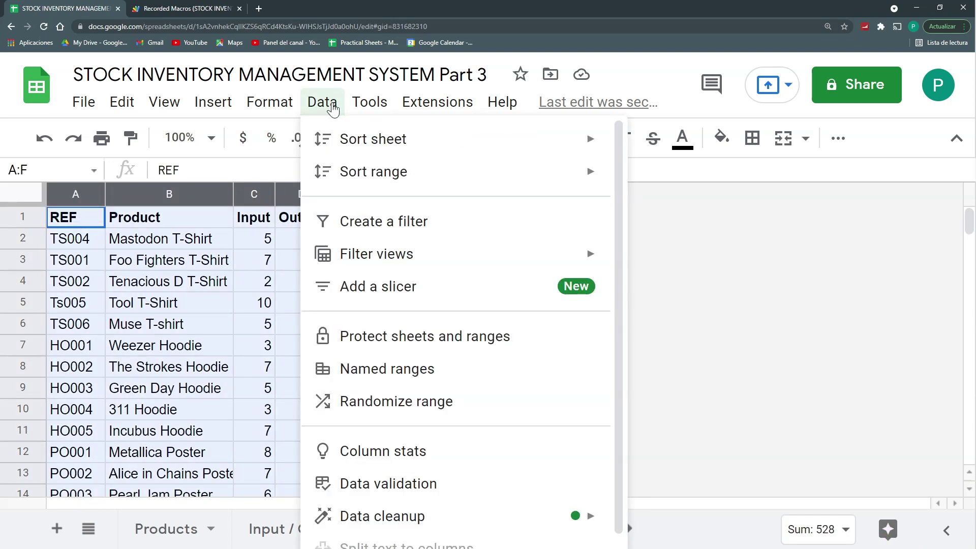
pyautogui.moveTo(254, 107)
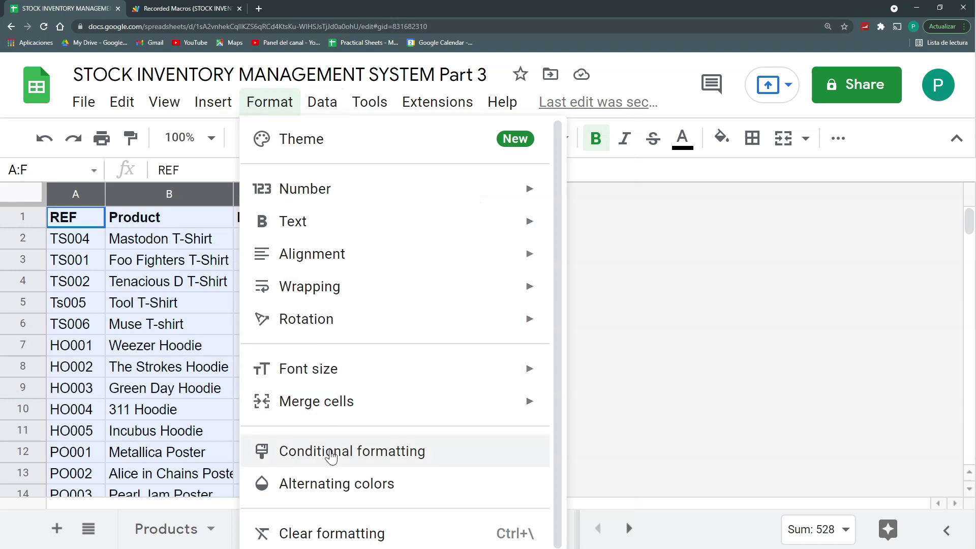
pyautogui.click(328, 452)
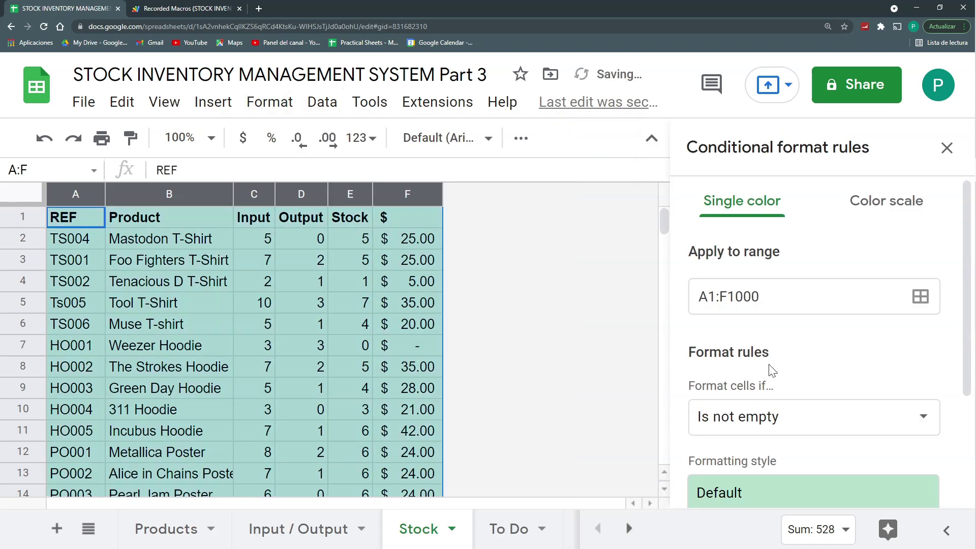
pyautogui.click(821, 432)
pyautogui.scroll(-9, 811, 407)
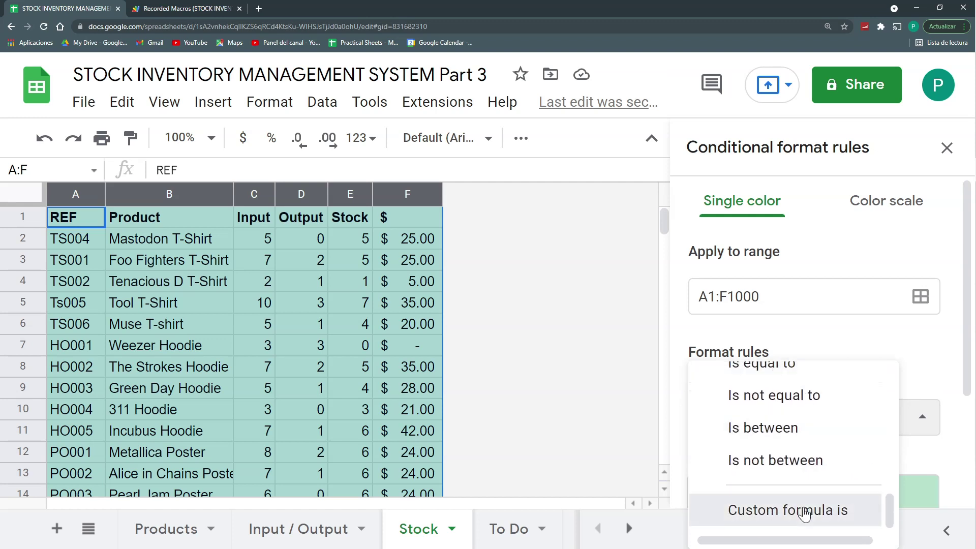
pyautogui.click(805, 507)
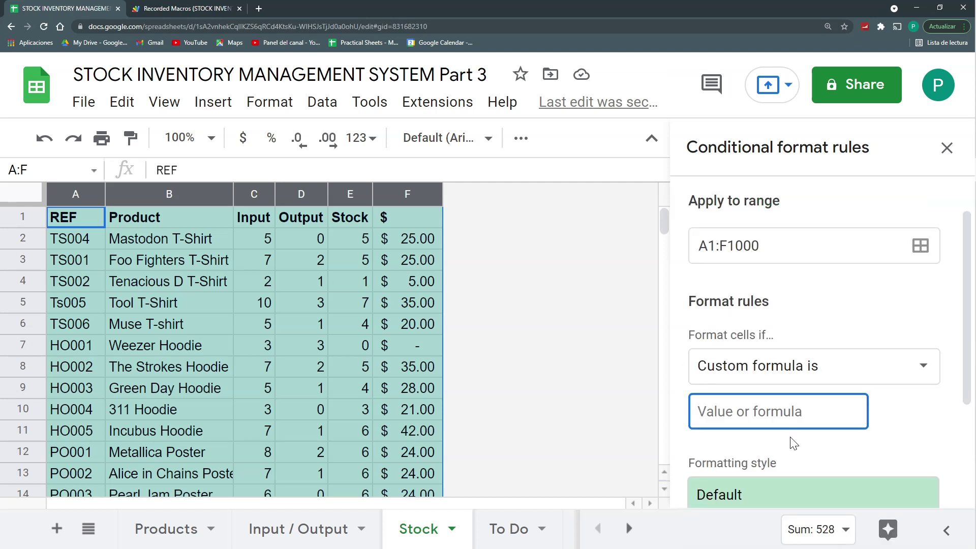
pyautogui.write('=')
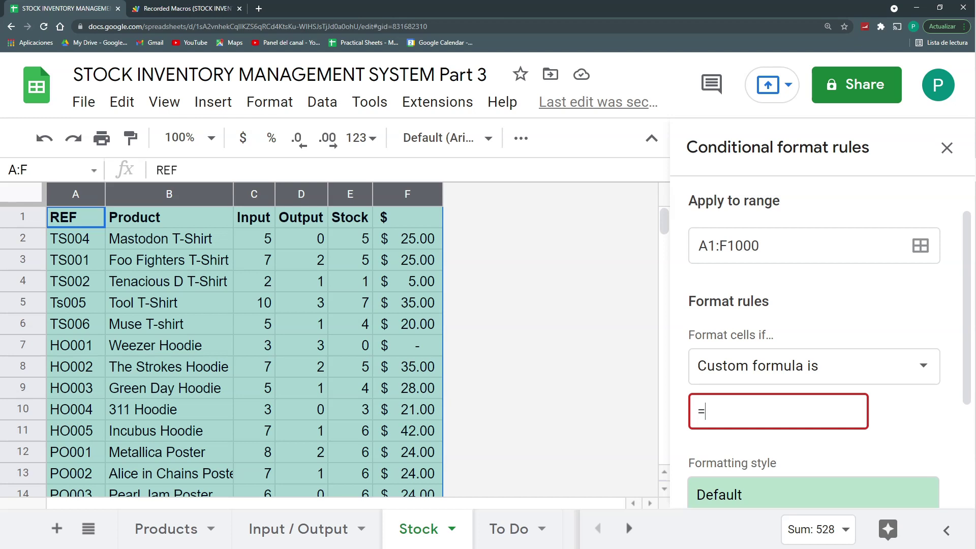
pyautogui.write('E1=0')
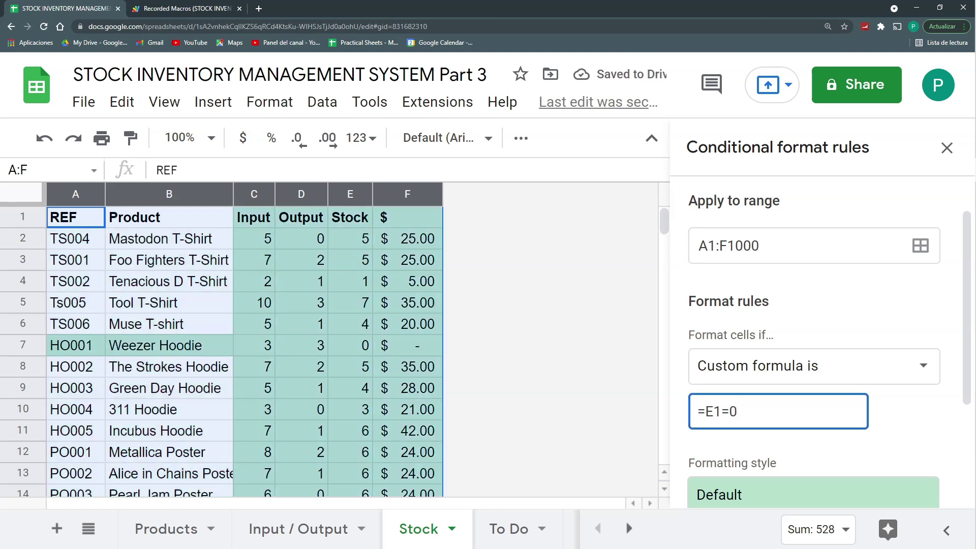
pyautogui.write('$')
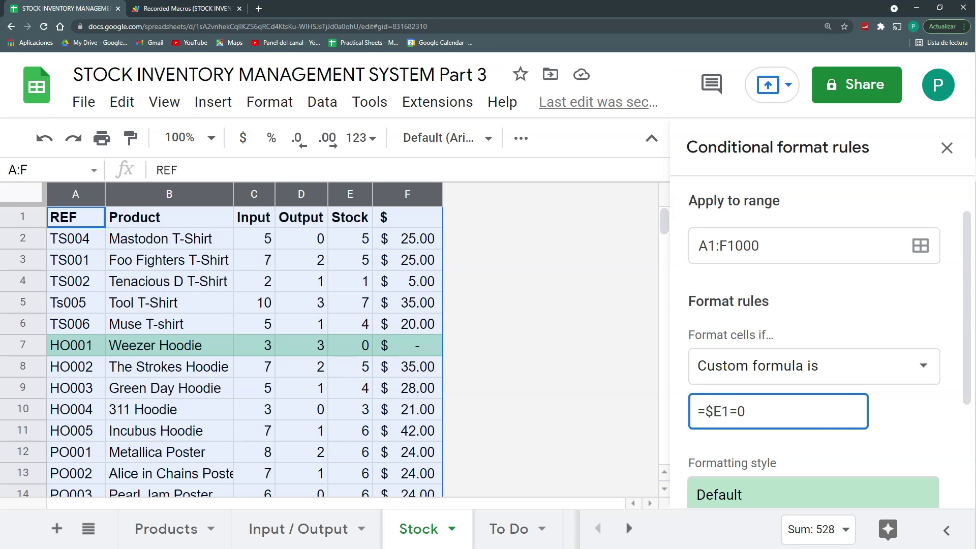
# Step: Format the zero-stock rule with light red fill and bold text
pyautogui.scroll(-2, 753, 402)
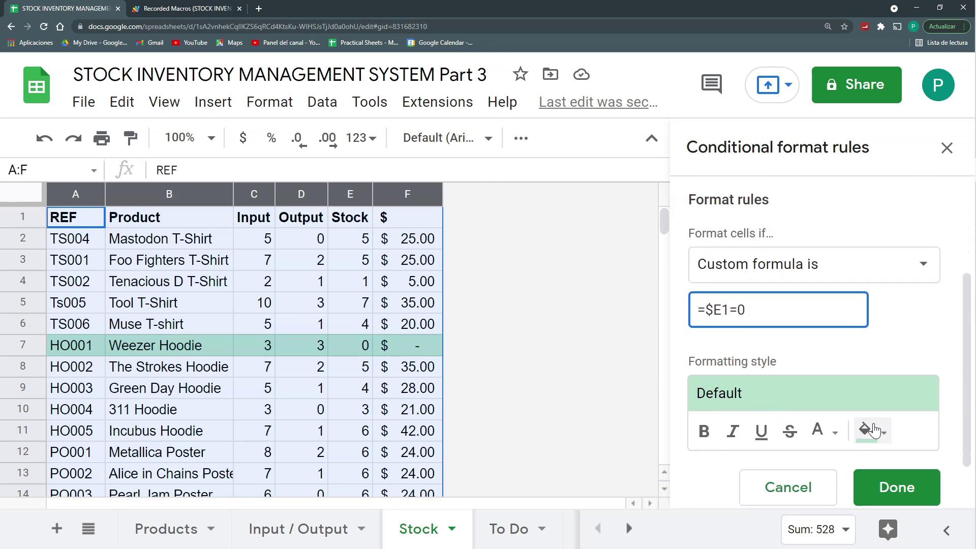
pyautogui.click(875, 431)
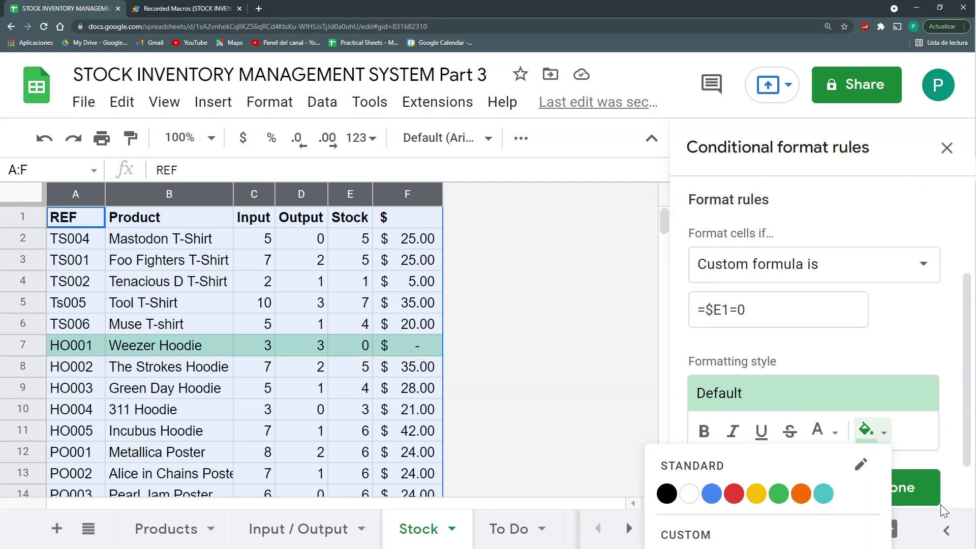
pyautogui.scroll(-1, 921, 493)
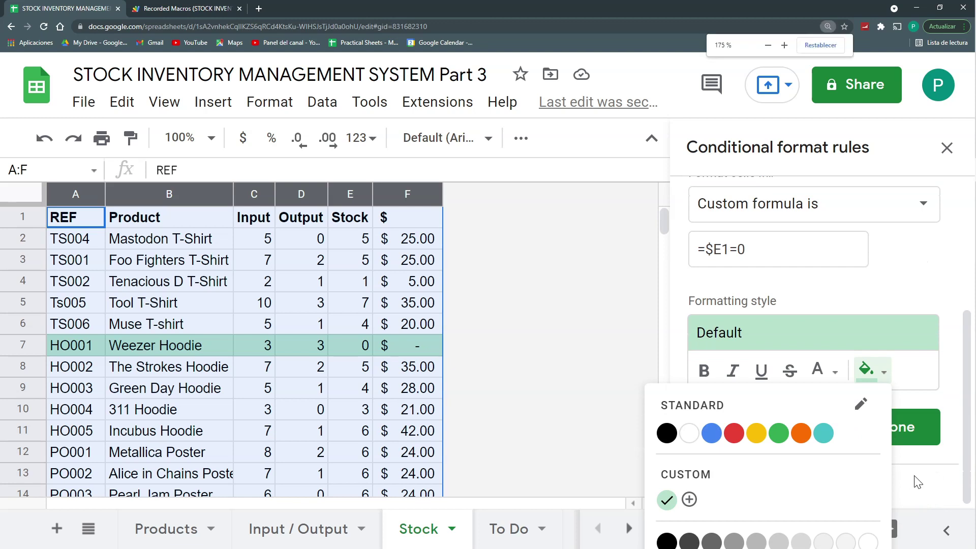
pyautogui.hotkey('ctrl', '-')
pyautogui.click(729, 254)
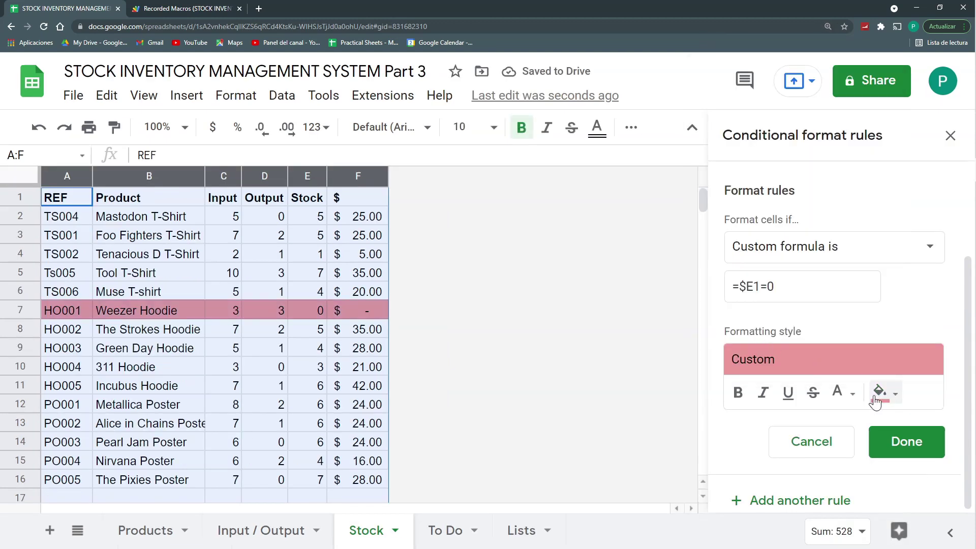
pyautogui.click(738, 393)
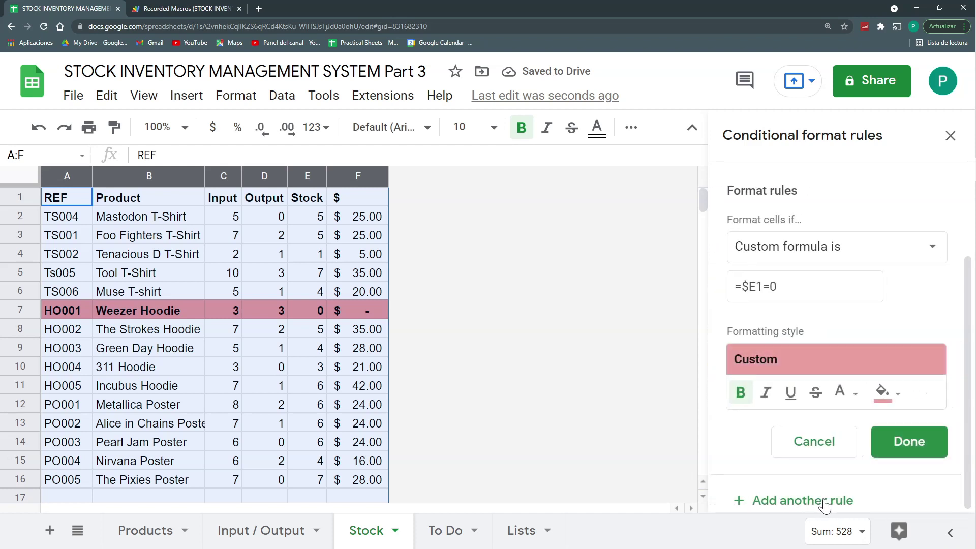
# Step: Change the new rule's formula to =$E1<3 with light yellow fill and save it
pyautogui.scroll(3, 825, 503)
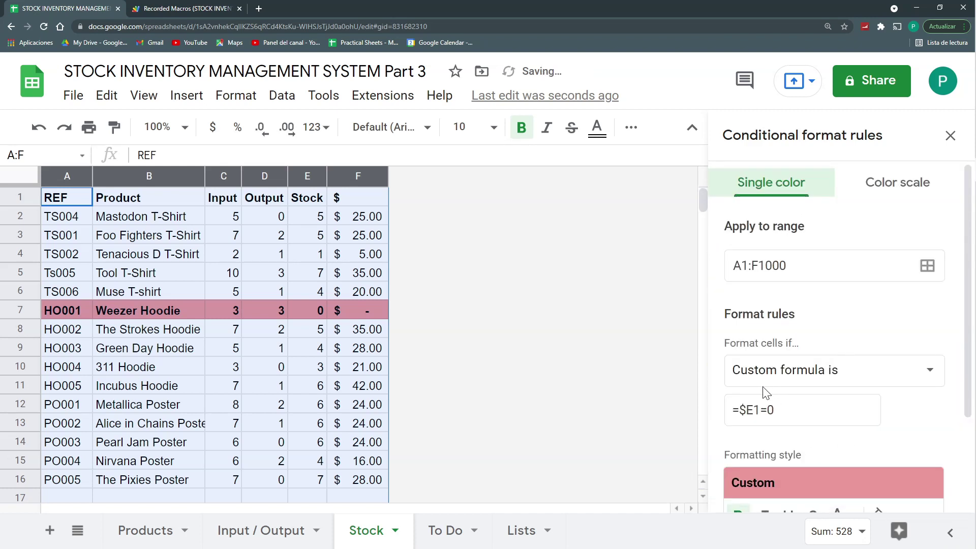
pyautogui.doubleClick(764, 410)
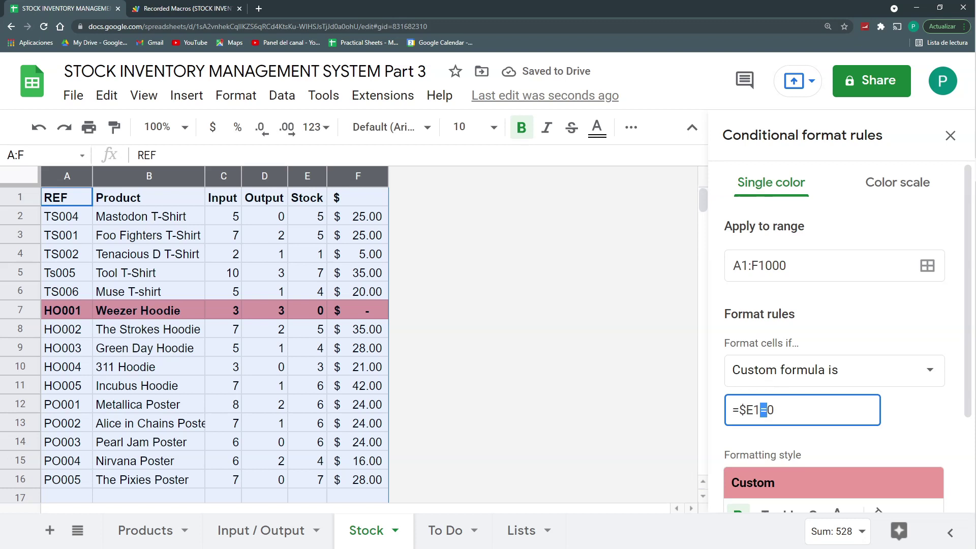
pyautogui.write('<')
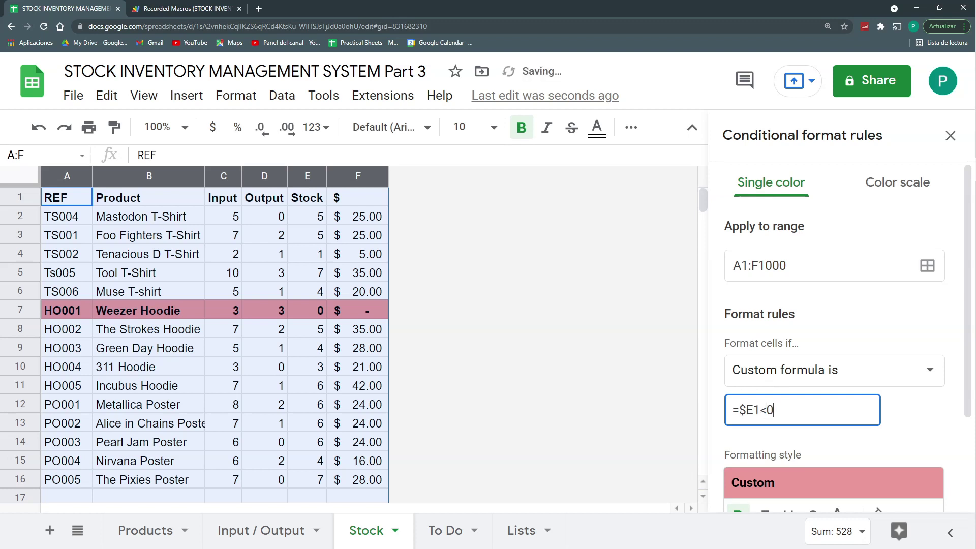
pyautogui.press('BackSpace')
pyautogui.write('3')
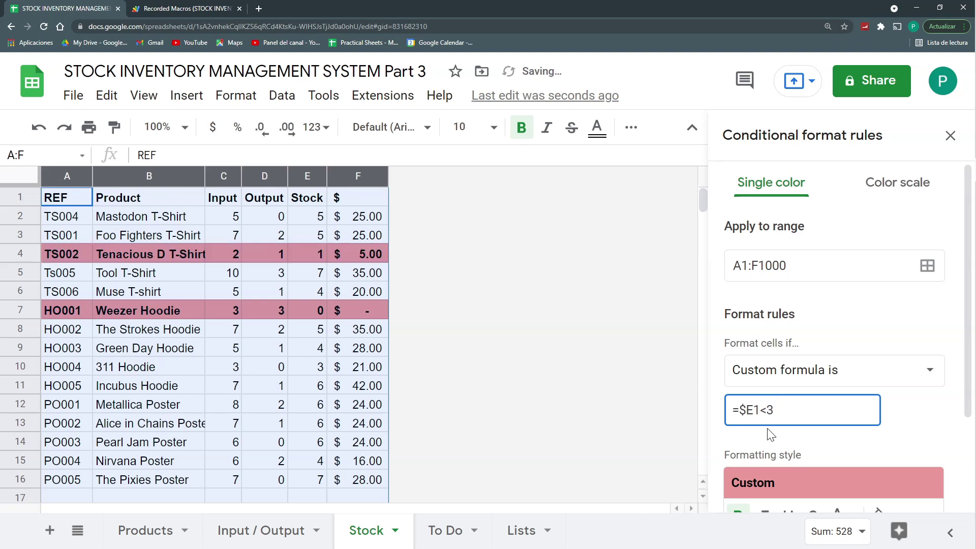
pyautogui.scroll(-2, 766, 459)
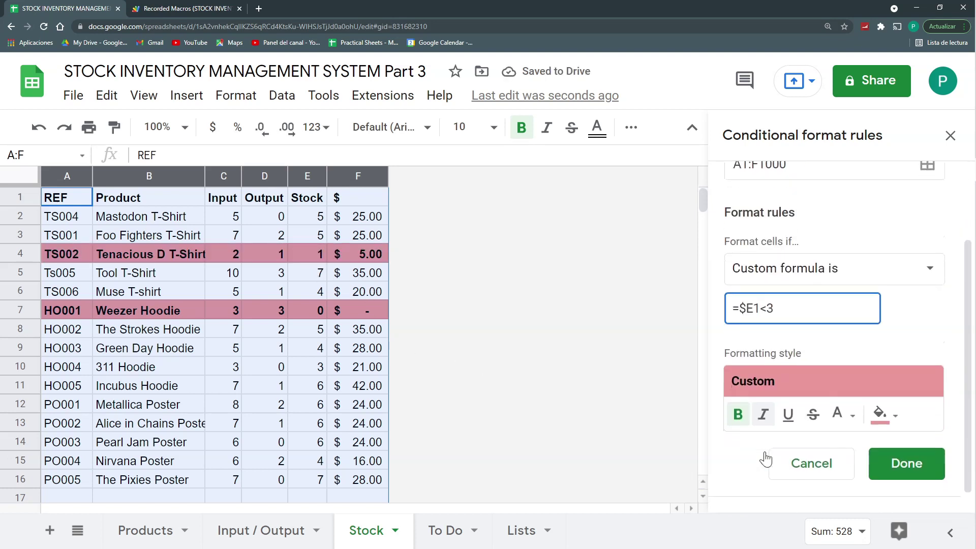
pyautogui.click(880, 415)
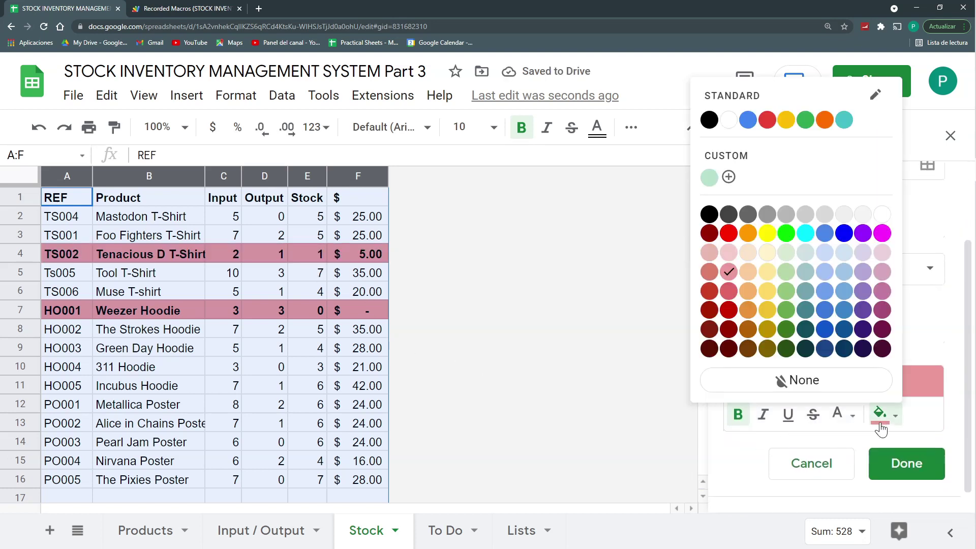
pyautogui.click(767, 252)
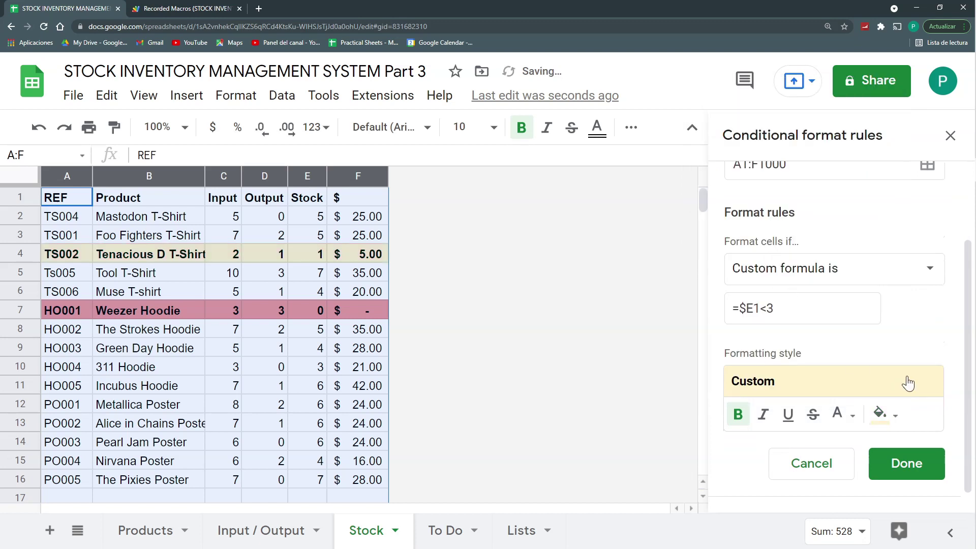
pyautogui.click(907, 463)
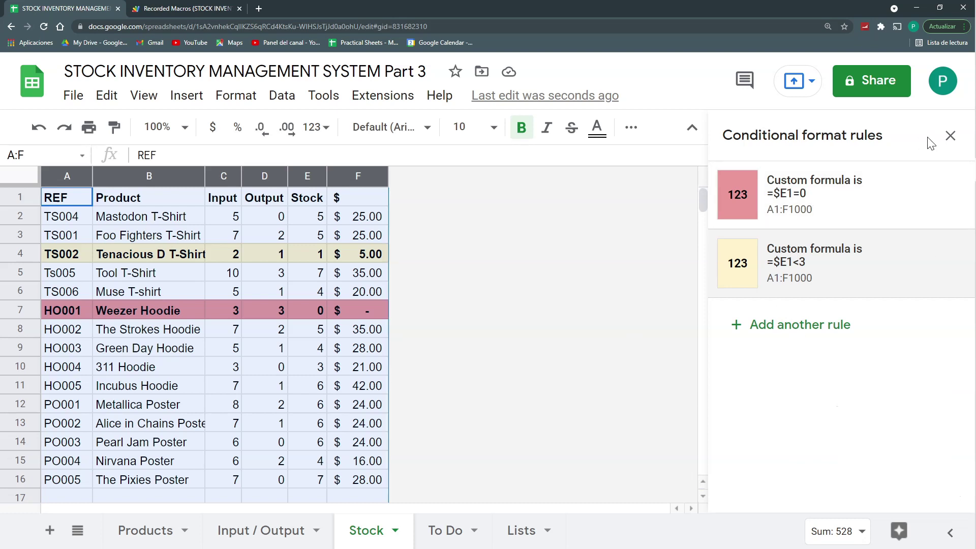
# Step: Close the rules sidebar and copy the 311 Hoodie's HO004 reference from Stock
pyautogui.click(950, 136)
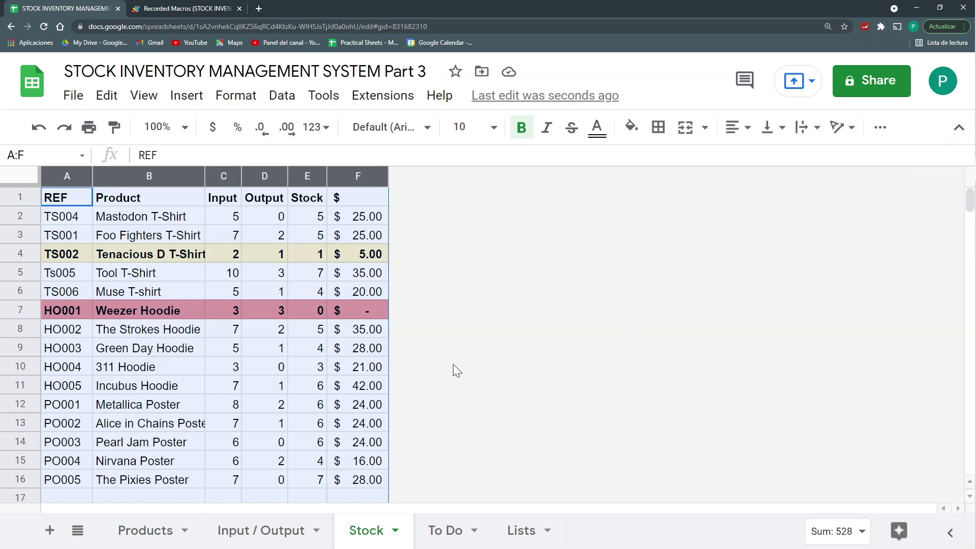
pyautogui.click(309, 369)
pyautogui.click(69, 370)
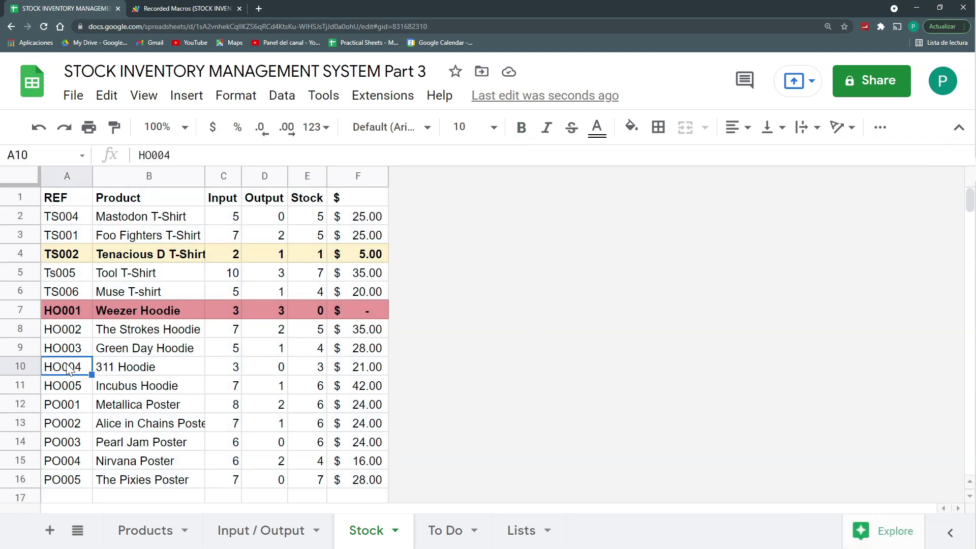
pyautogui.hotkey('ctrl', 'c')
# Step: Enter HO004 in row 30 of Input / Output as an Output, then select Stock's header A1:F1
pyautogui.click(232, 517)
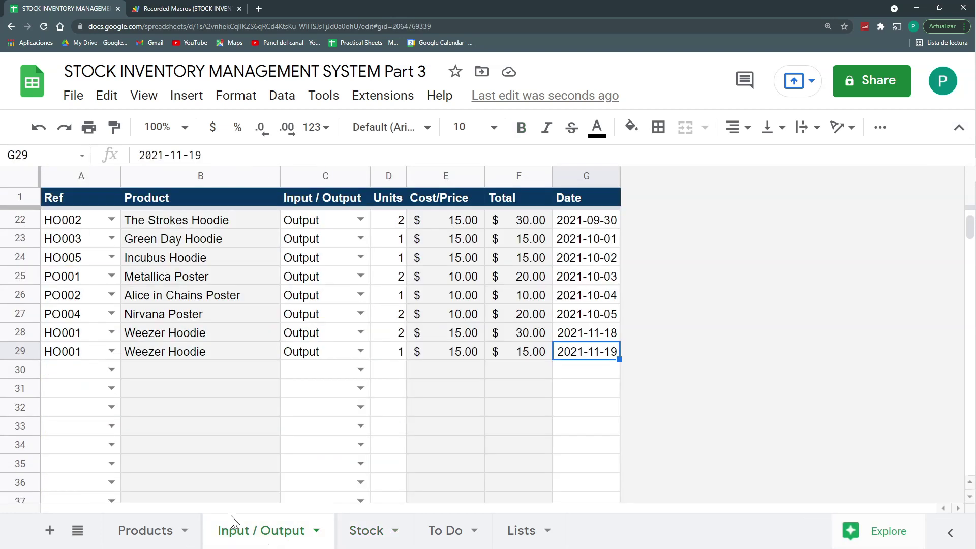
pyautogui.click(97, 371)
pyautogui.hotkey('ctrl', 'v')
pyautogui.click(361, 369)
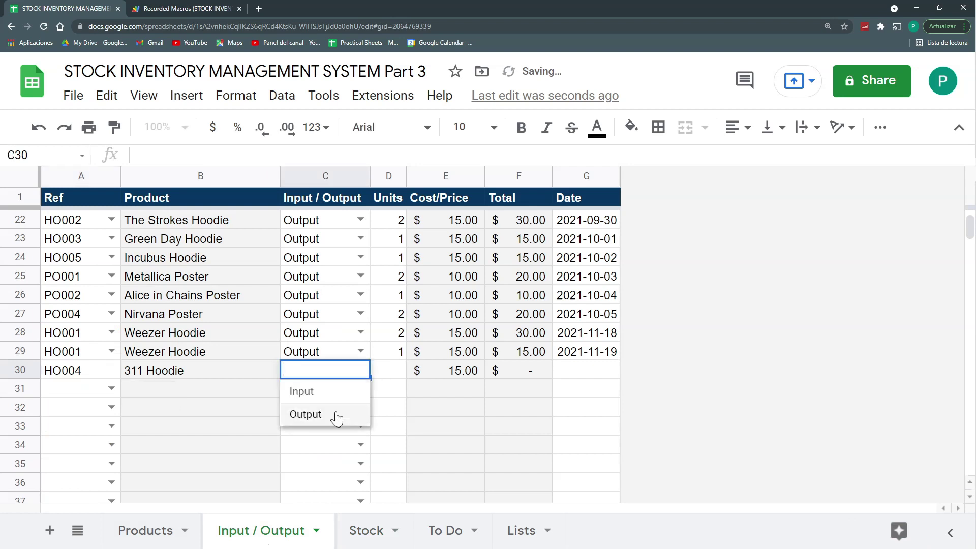
pyautogui.click(337, 416)
pyautogui.click(459, 410)
pyautogui.click(366, 531)
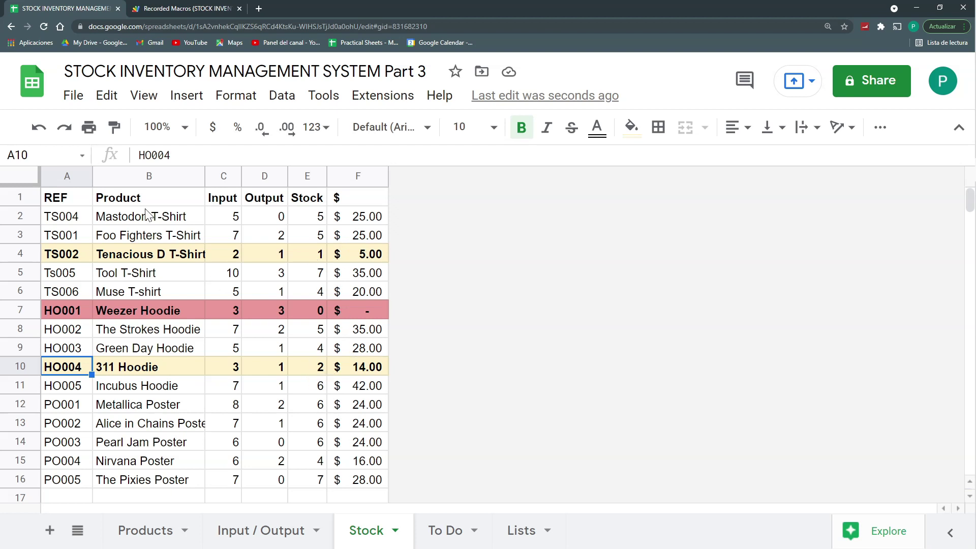
pyautogui.moveTo(53, 197); pyautogui.dragTo(346, 197)
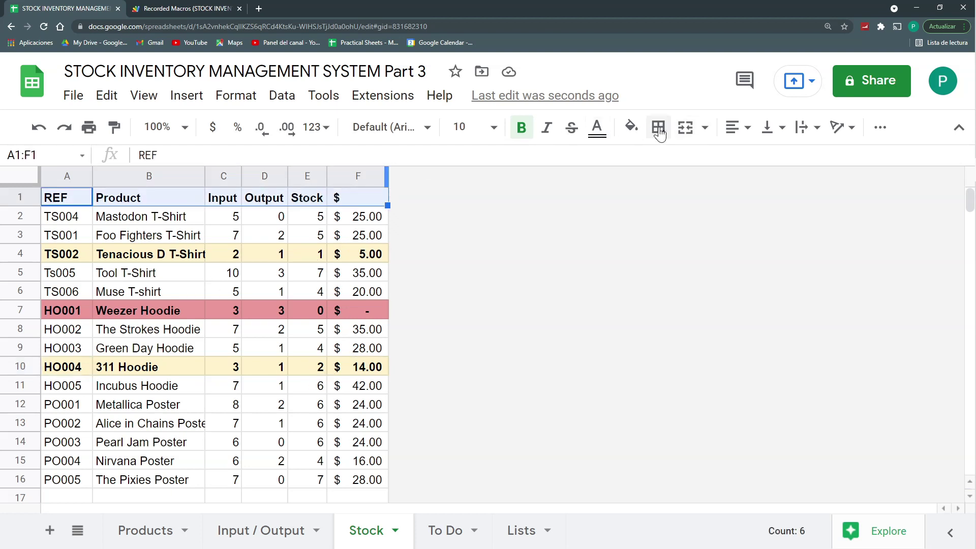
# Step: Give the Stock header row a dark cyan fill and white text
pyautogui.click(632, 127)
pyautogui.click(738, 413)
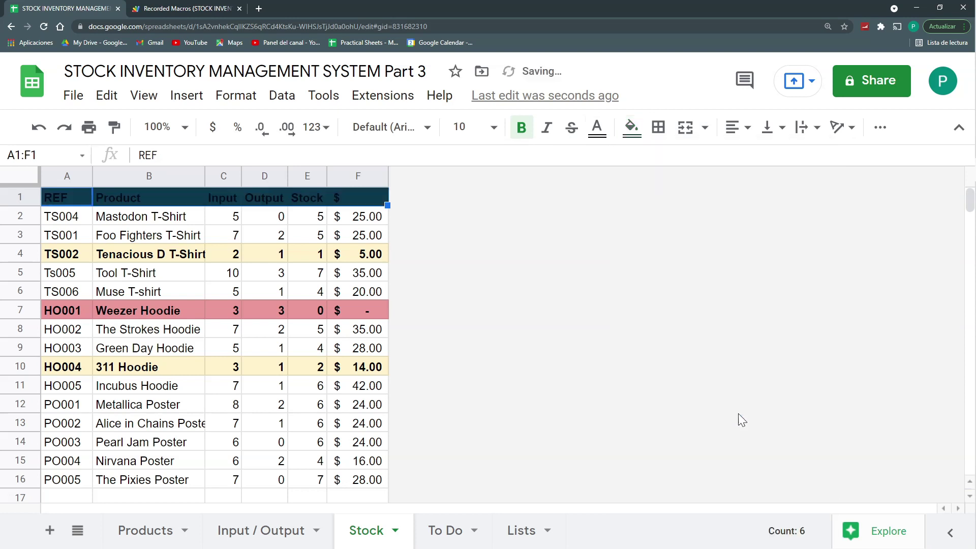
pyautogui.click(597, 127)
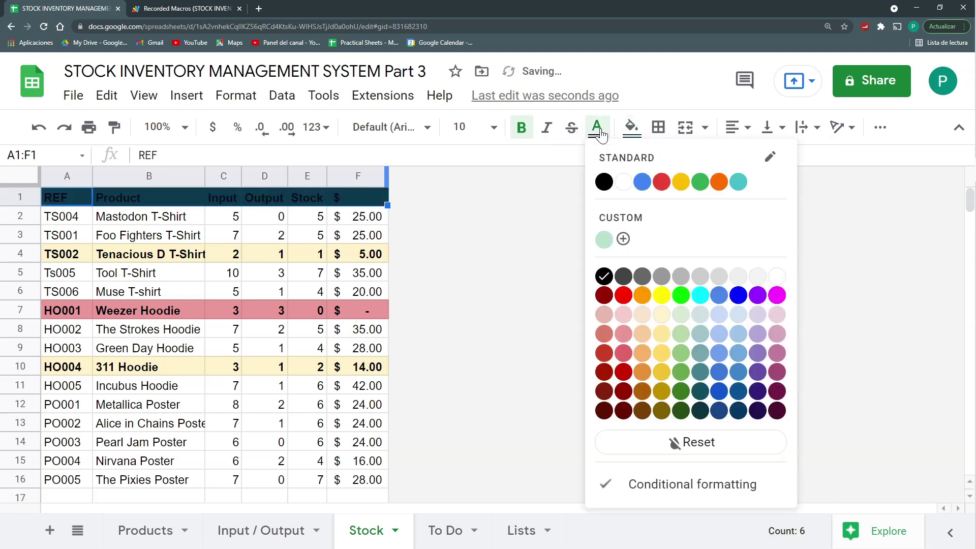
pyautogui.click(625, 183)
pyautogui.click(279, 273)
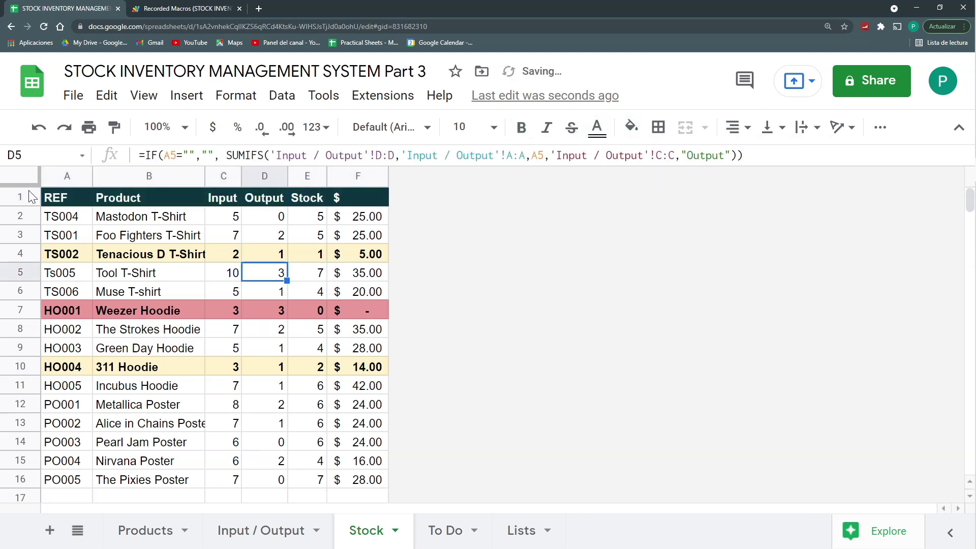
# Step: Freeze row 1 on Stock, then go to the Input / Output sheet
pyautogui.moveTo(20, 206); pyautogui.dragTo(21, 210)
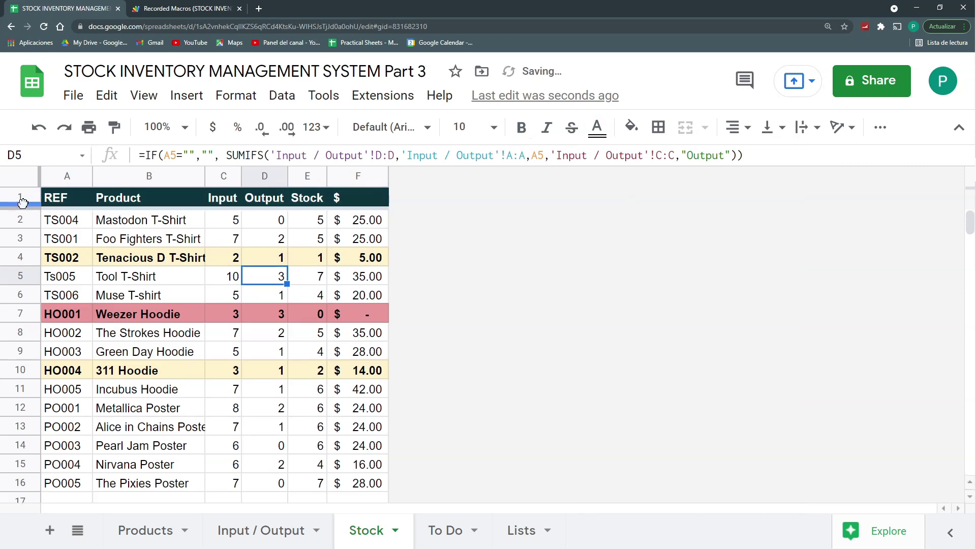
pyautogui.scroll(-2, 93, 237)
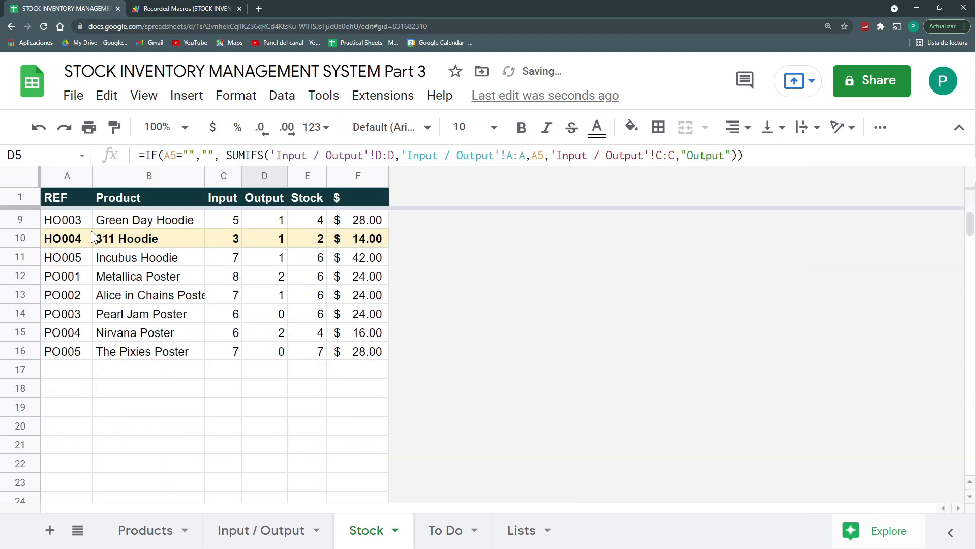
pyautogui.scroll(2, 93, 236)
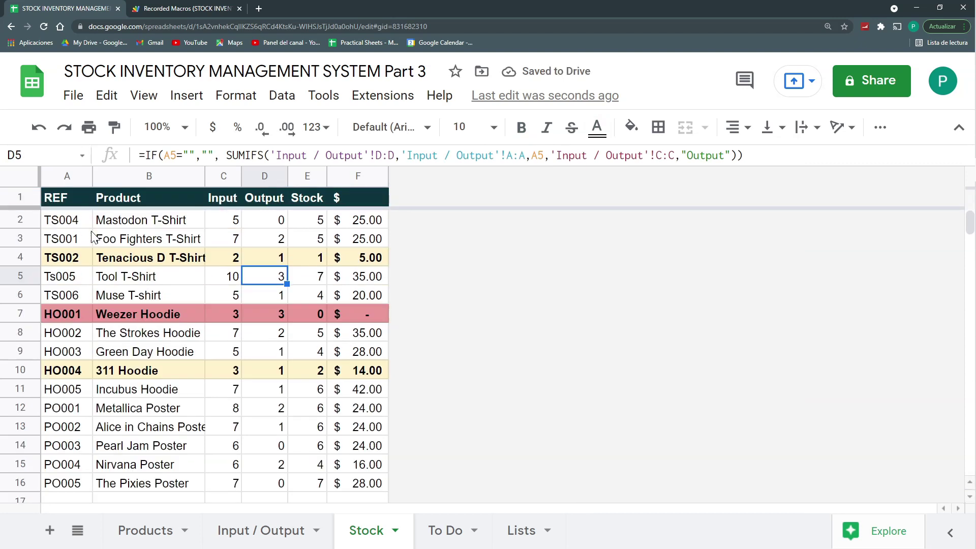
pyautogui.click(266, 534)
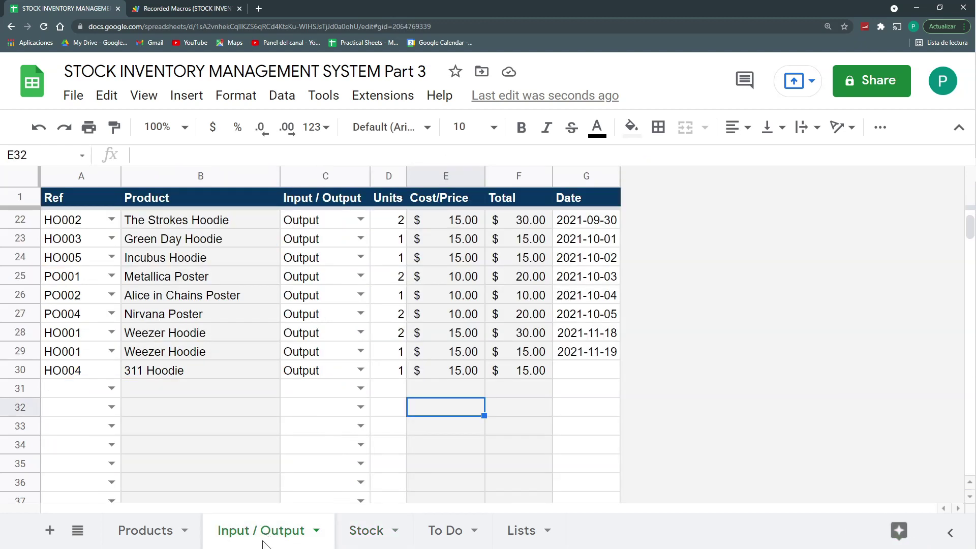
# Step: Pick 11 November 2021 in G30's date picker for the 311 Hoodie entry
pyautogui.doubleClick(589, 373)
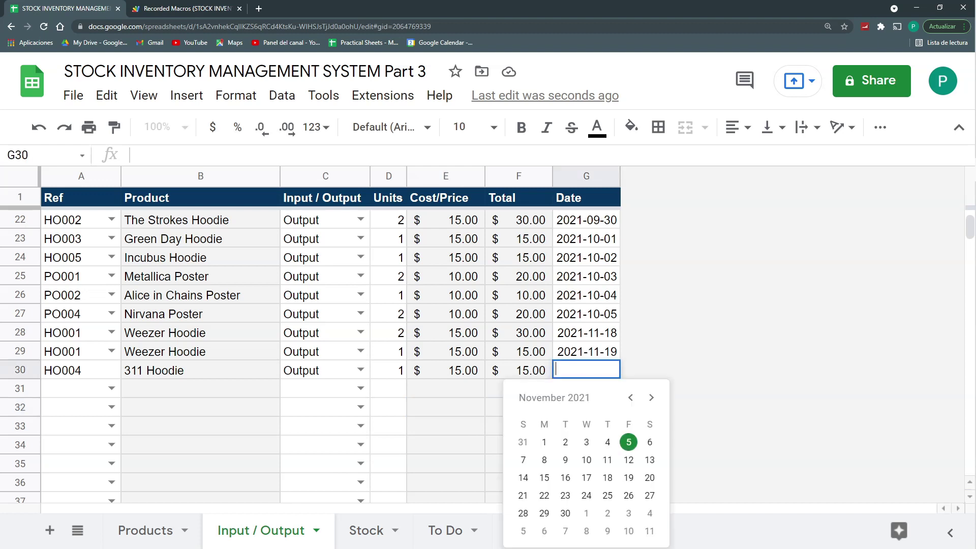
pyautogui.click(608, 459)
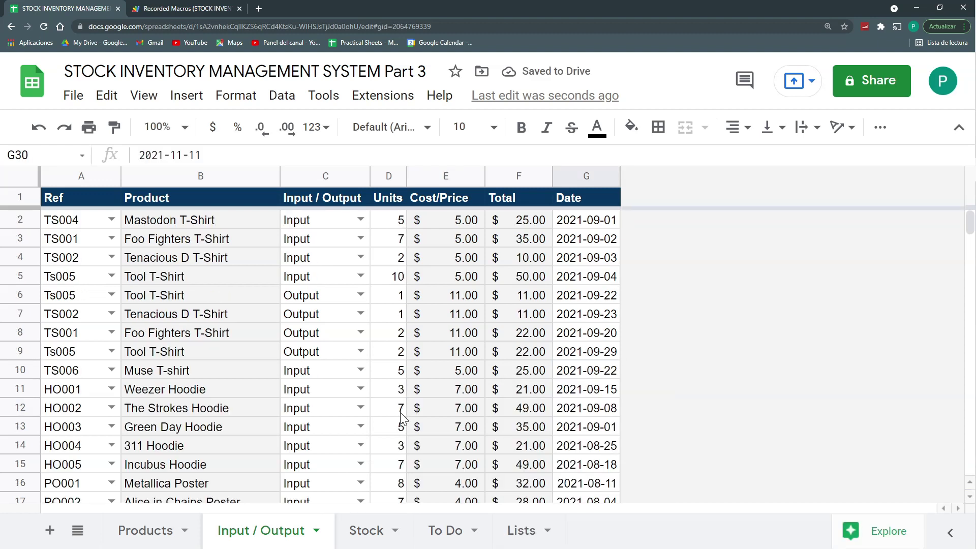